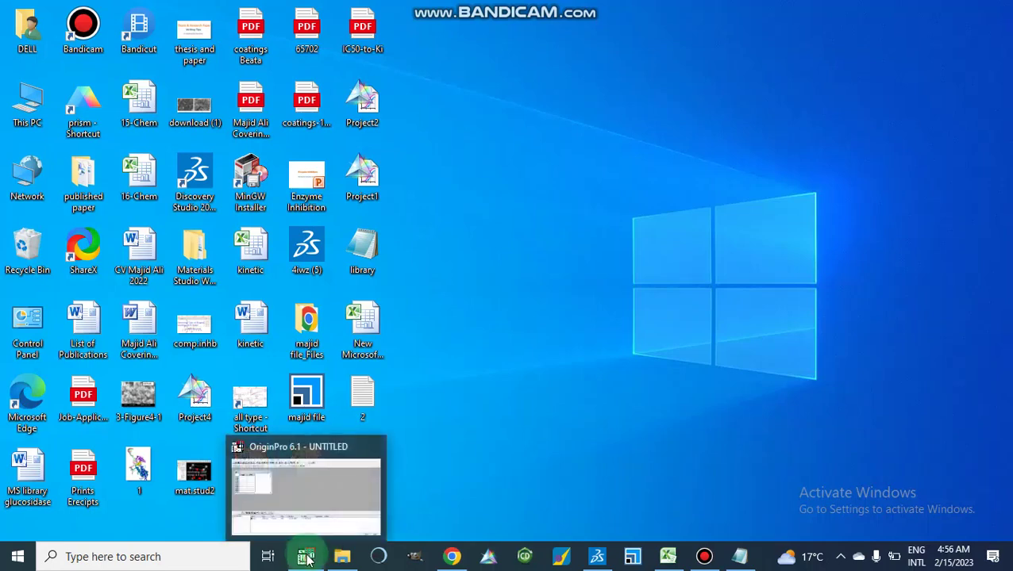
# Switch to OriginPro and view the empty Data1 worksheet
pyautogui.click(308, 559)
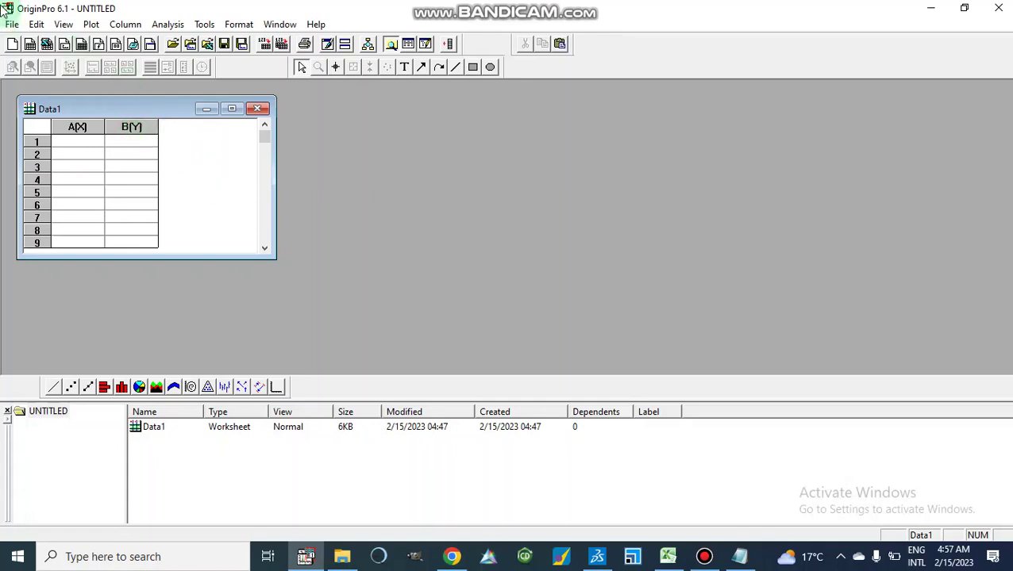
pyautogui.click(204, 154)
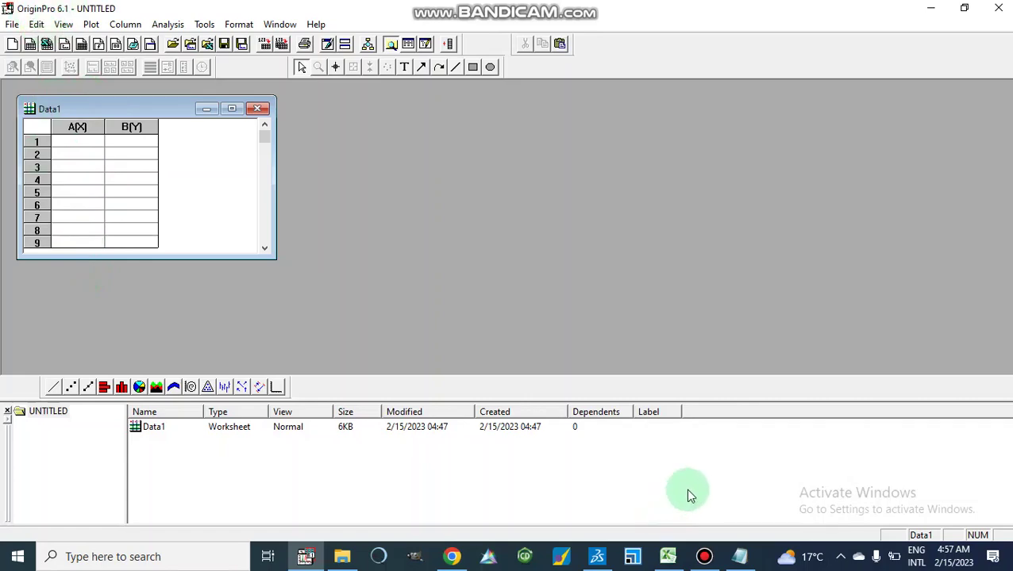
# Switch to the Notepad file 2 and examine its two space-separated data columns, highlighting the X values, Y values and full rows
pyautogui.click(741, 556)
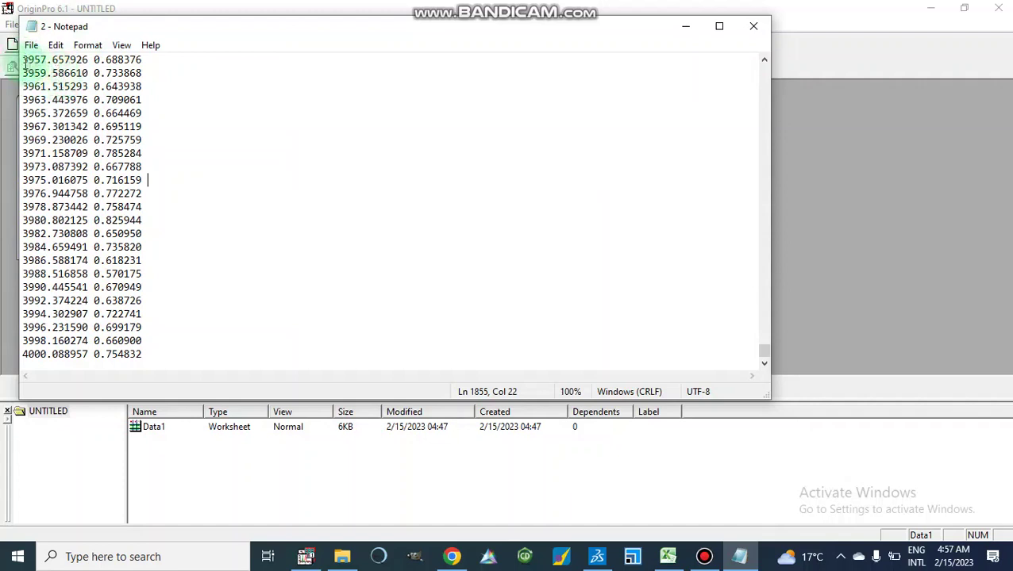
pyautogui.moveTo(23, 62); pyautogui.dragTo(90, 67)
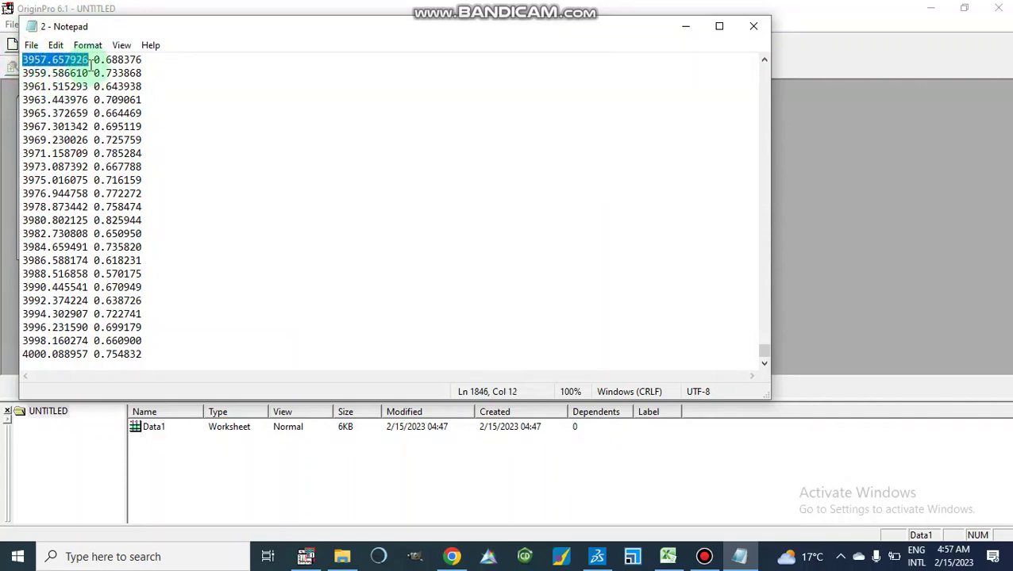
pyautogui.moveTo(22, 73); pyautogui.dragTo(145, 73)
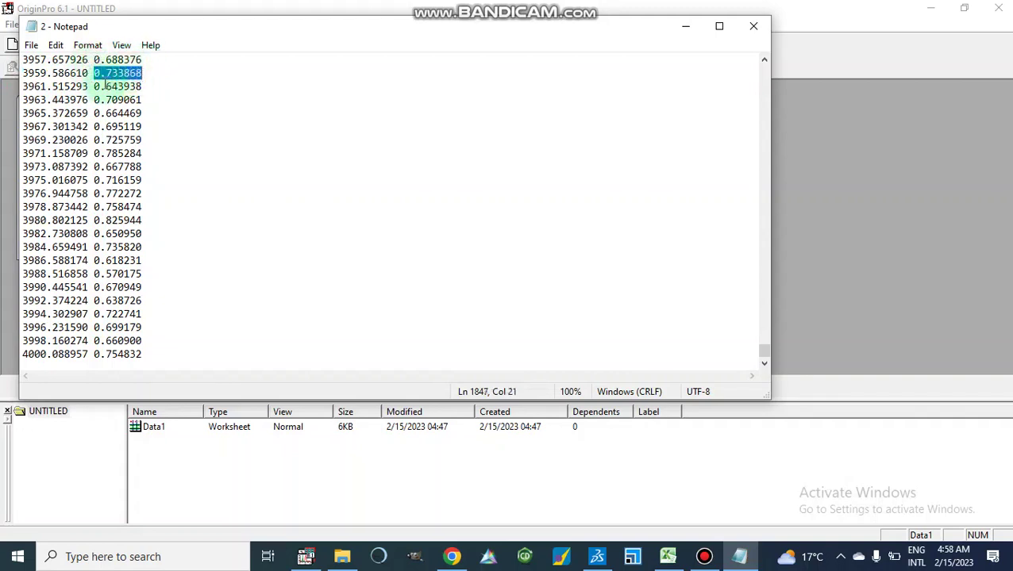
pyautogui.click(151, 90)
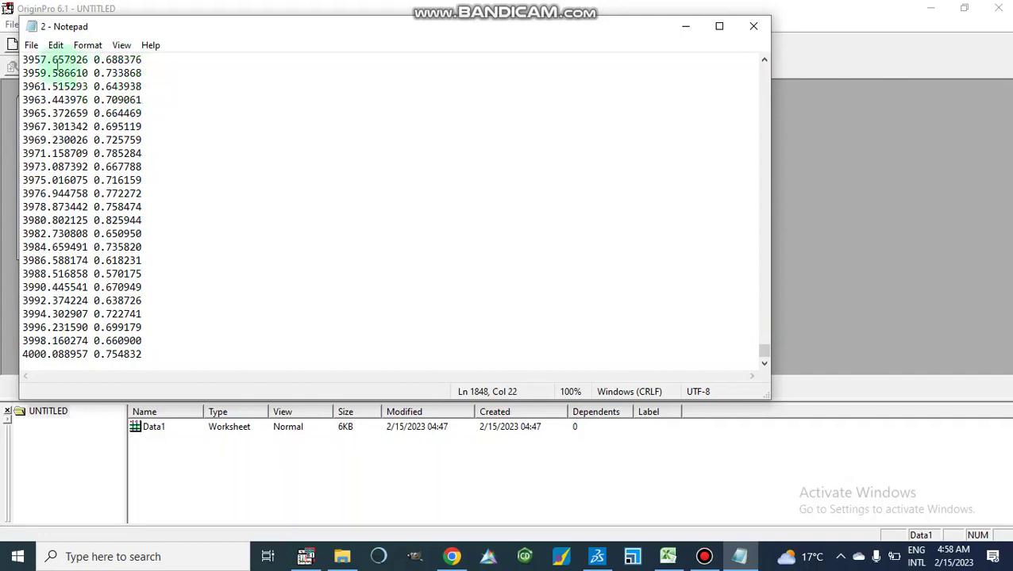
pyautogui.moveTo(22, 59); pyautogui.dragTo(87, 221)
pyautogui.click(199, 208)
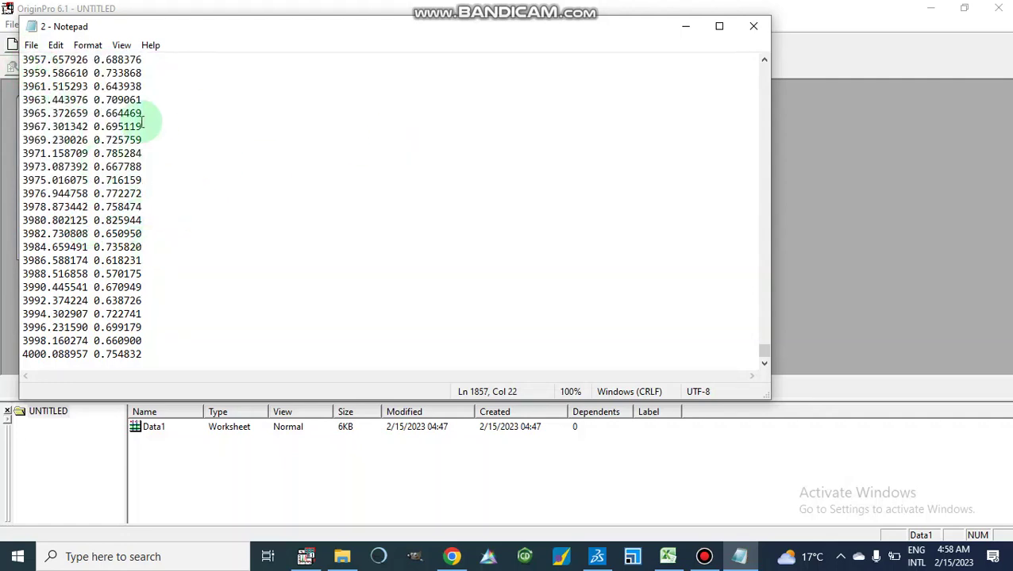
pyautogui.moveTo(24, 59); pyautogui.dragTo(203, 301)
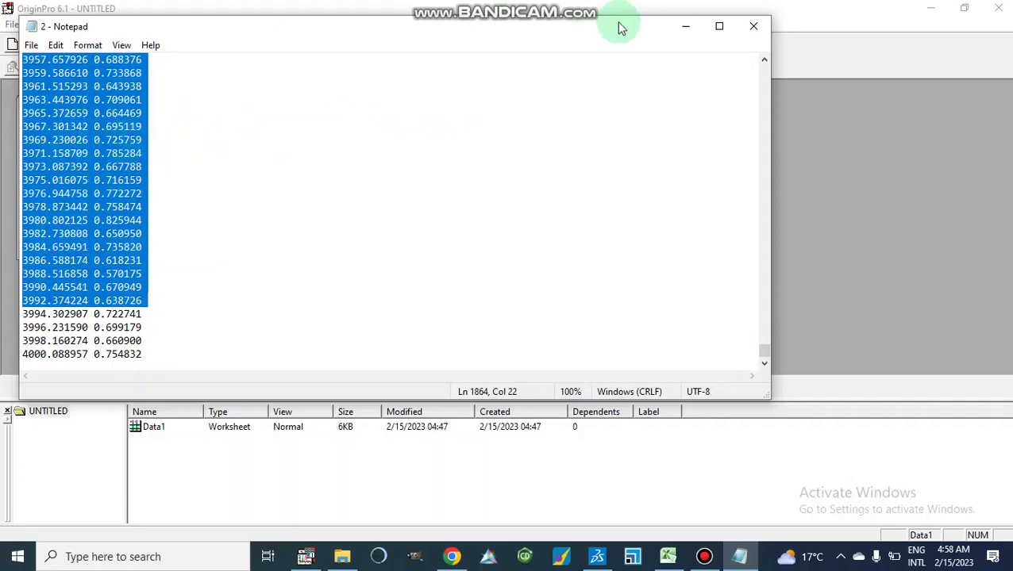
# Minimise the text file and inspect the A(X) and B(Y) columns of the Data1 worksheet in OriginPro
pyautogui.click(682, 25)
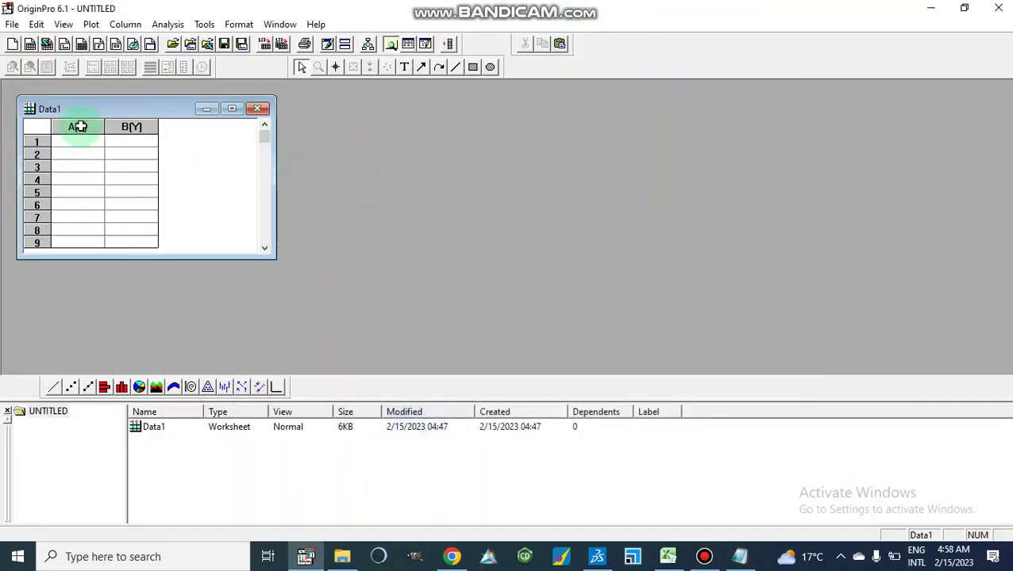
pyautogui.click(80, 127)
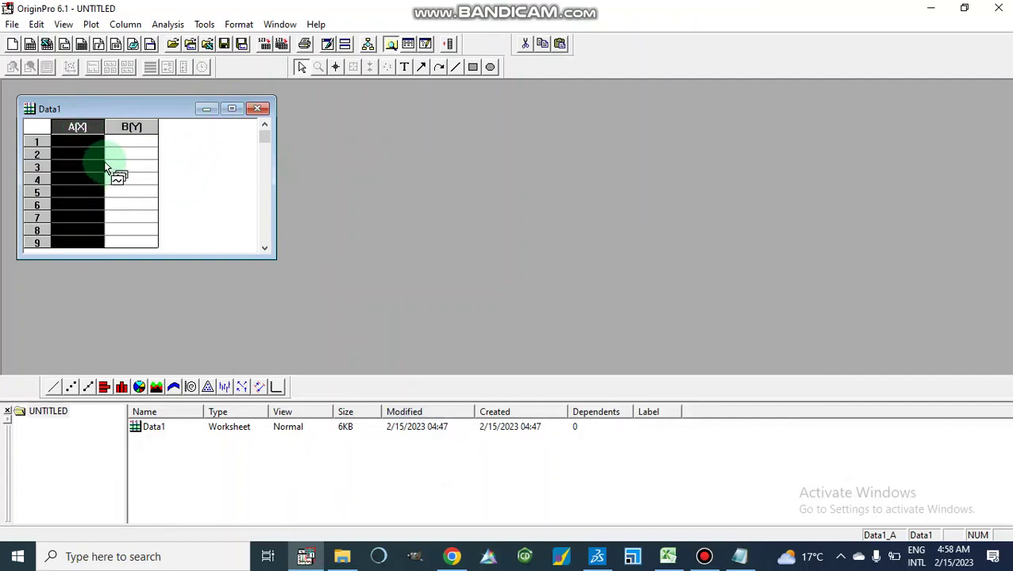
pyautogui.click(133, 126)
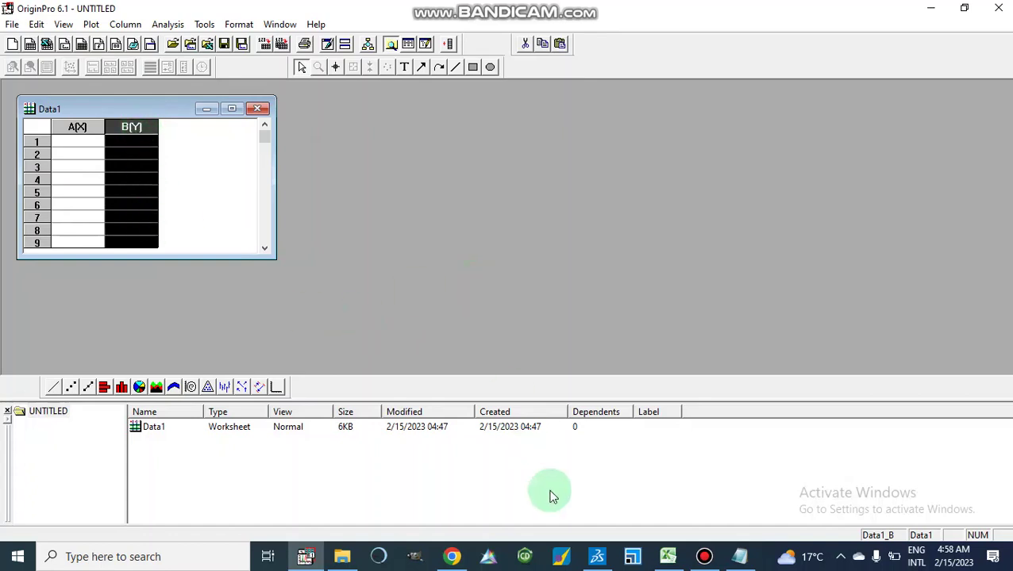
# Switch back to the Notepad file 2 and copy its entire contents
pyautogui.click(742, 560)
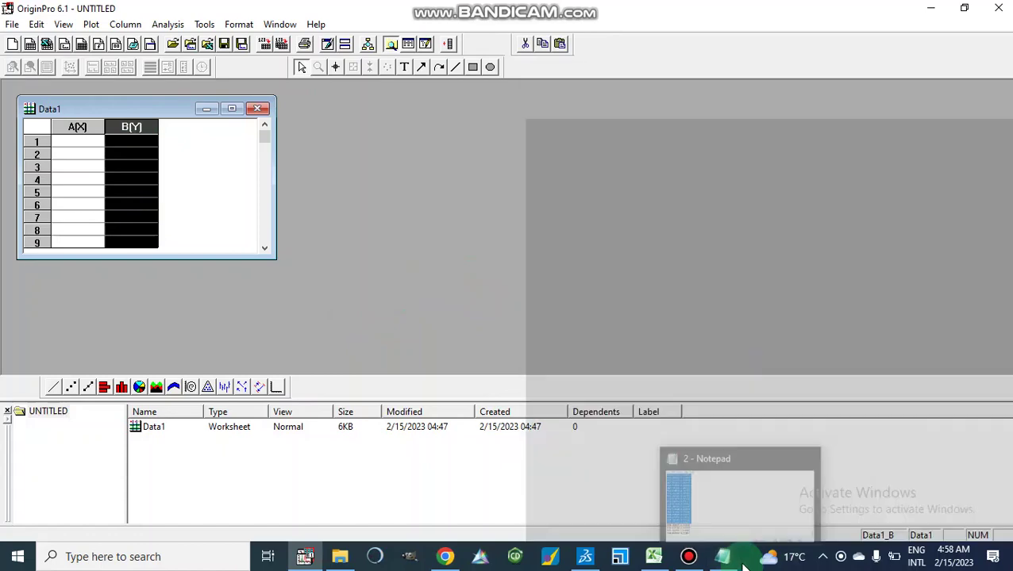
pyautogui.click(721, 556)
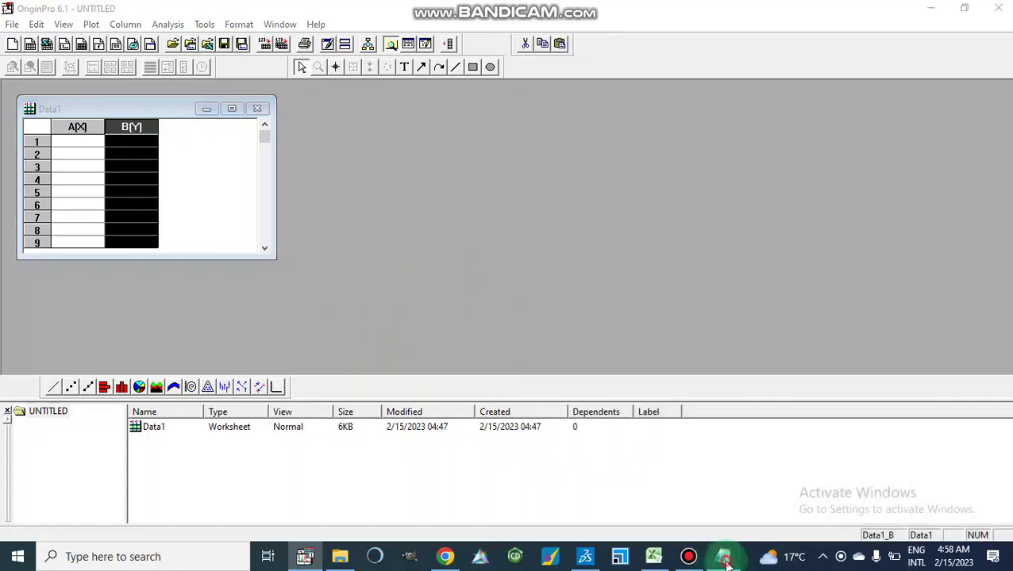
pyautogui.click(365, 234)
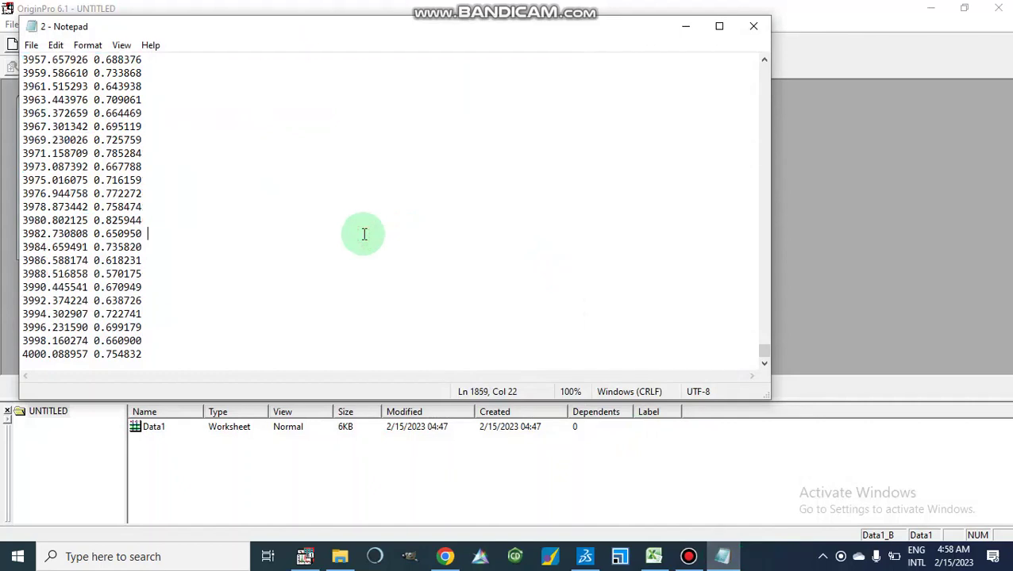
pyautogui.hotkey('ctrl', 'a')
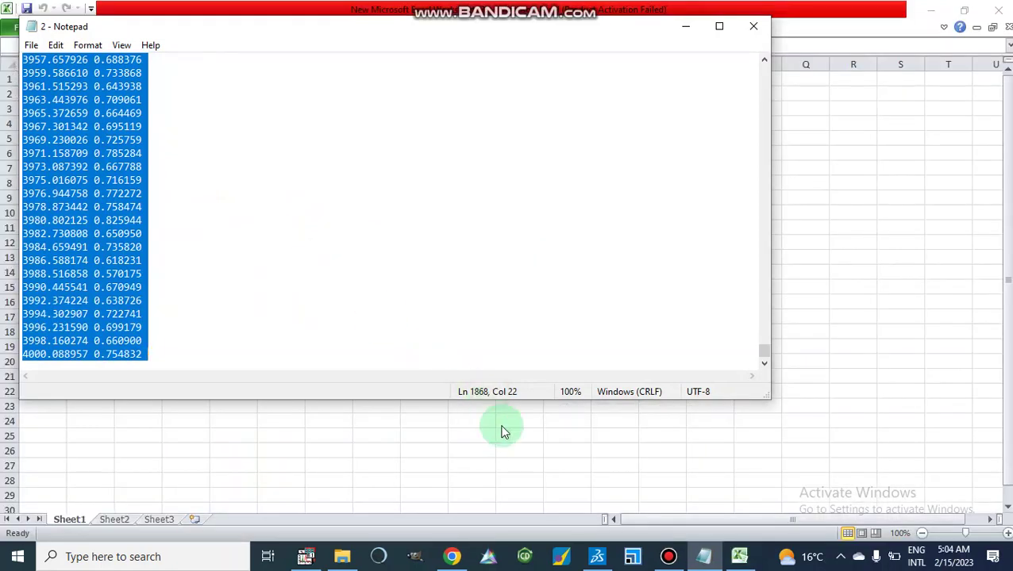
# Switch to Excel, paste the copied data into column A of Sheet1 and widen the column to fit it
pyautogui.click(739, 559)
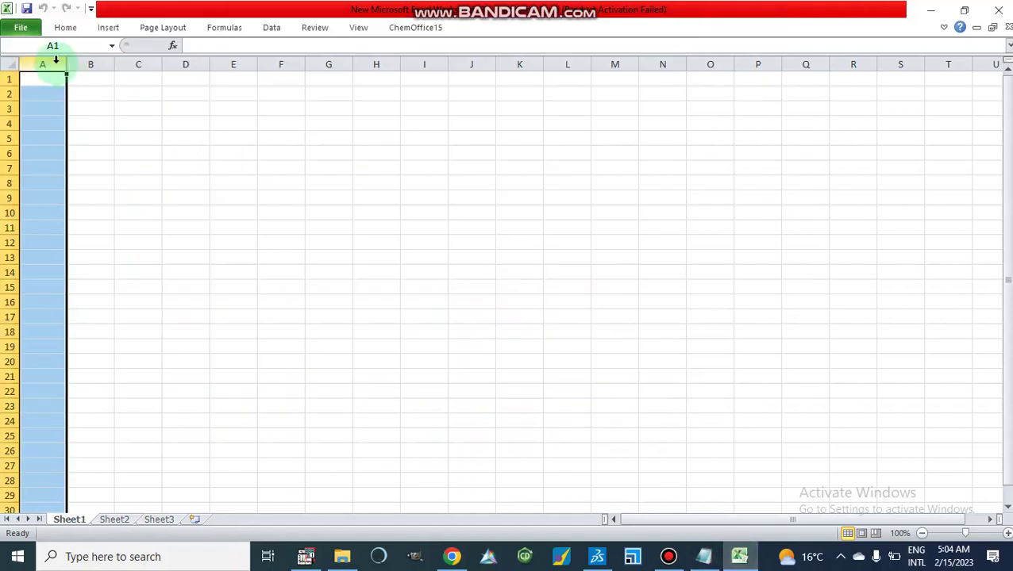
pyautogui.hotkey('ctrl', 'v')
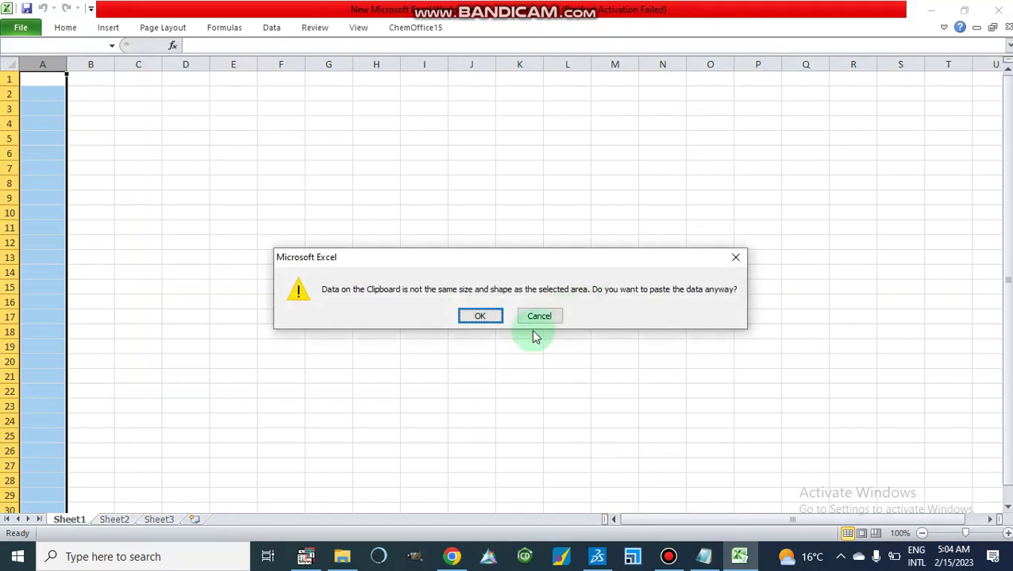
pyautogui.click(480, 316)
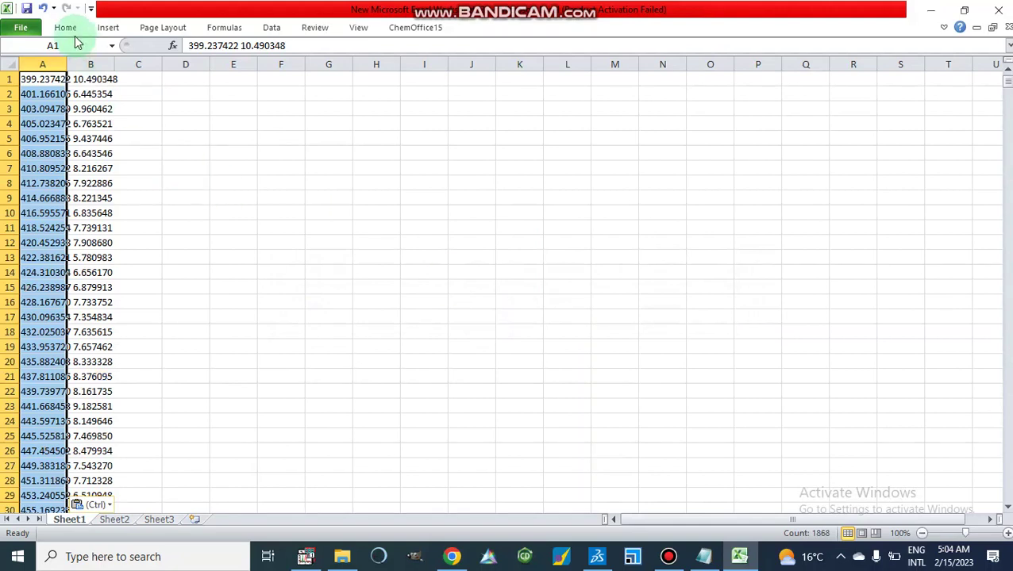
pyautogui.moveTo(67, 65); pyautogui.dragTo(136, 65)
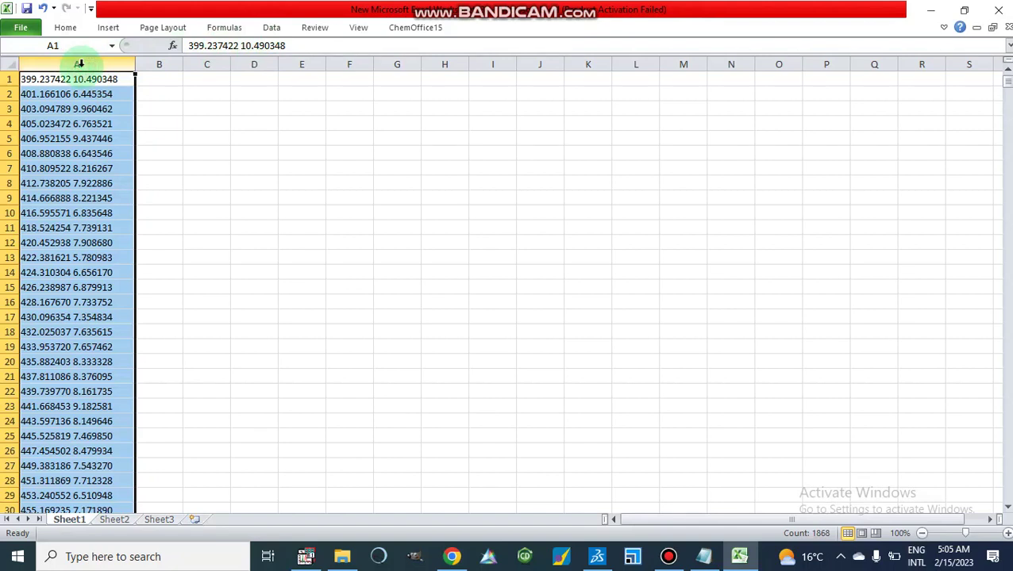
# Split column A with Text to Columns as delimited data, using Tab and Space delimiters and $A$1 as the destination
pyautogui.click(272, 27)
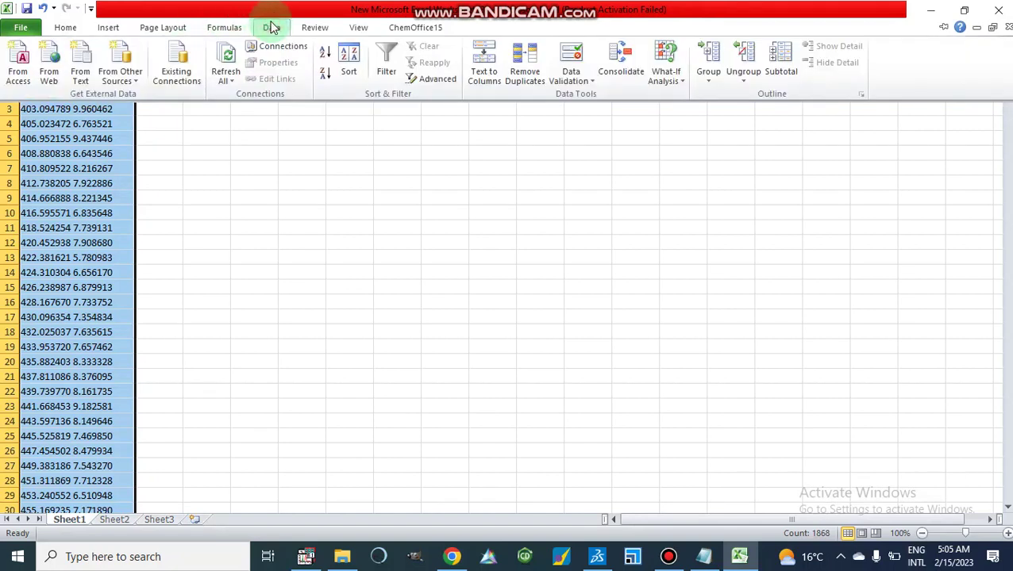
pyautogui.click(483, 77)
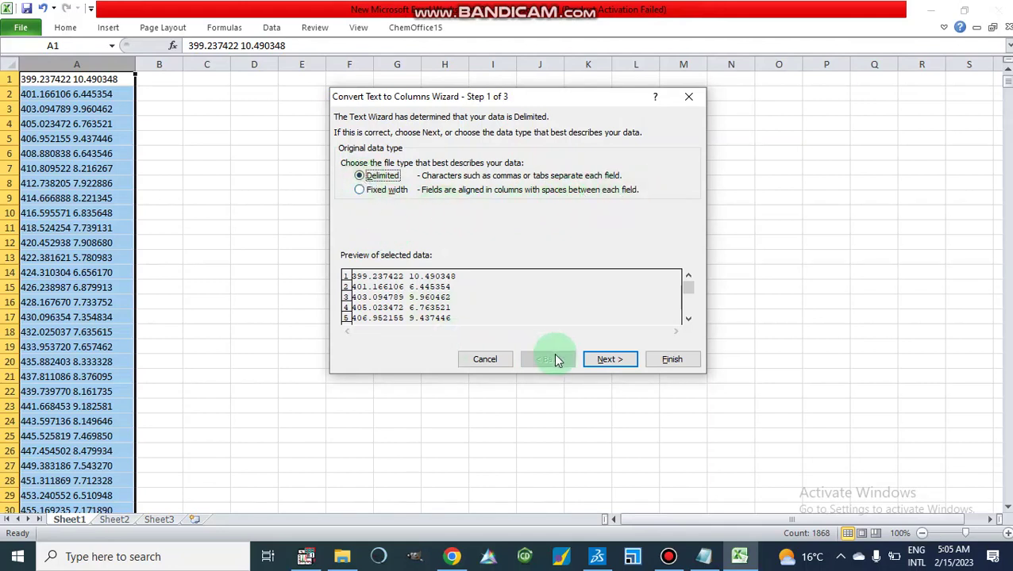
pyautogui.click(607, 361)
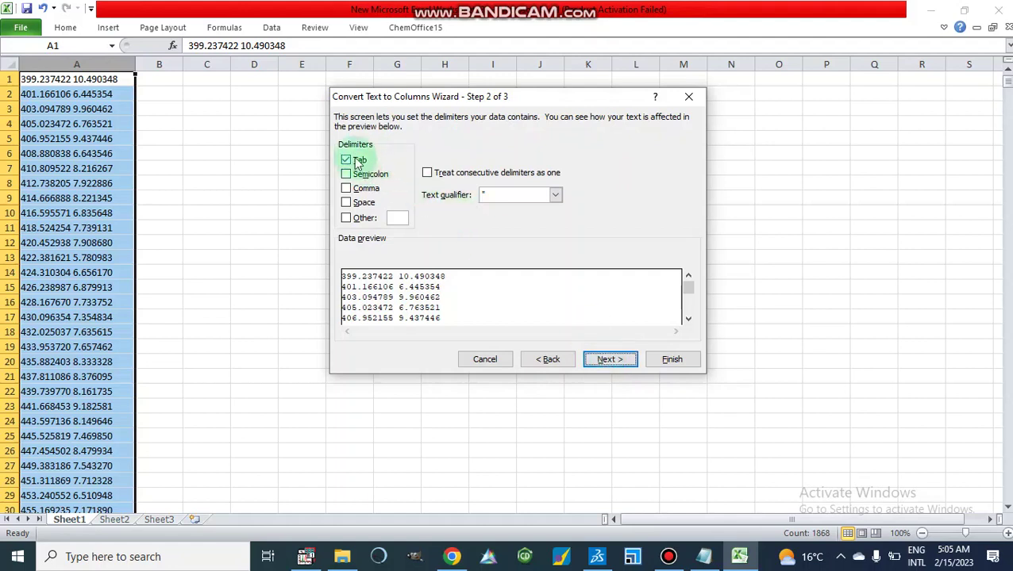
pyautogui.click(348, 203)
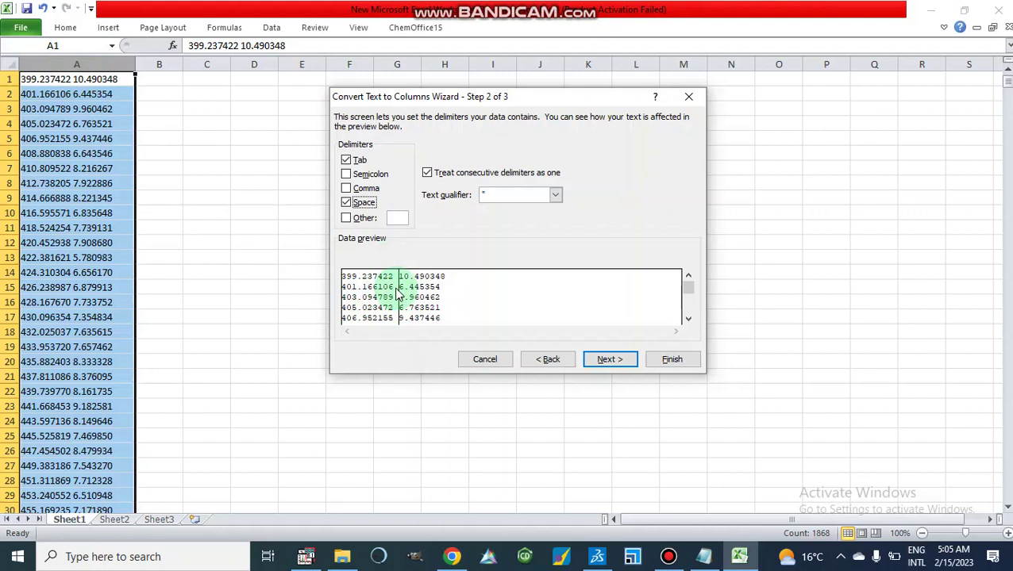
pyautogui.click(609, 359)
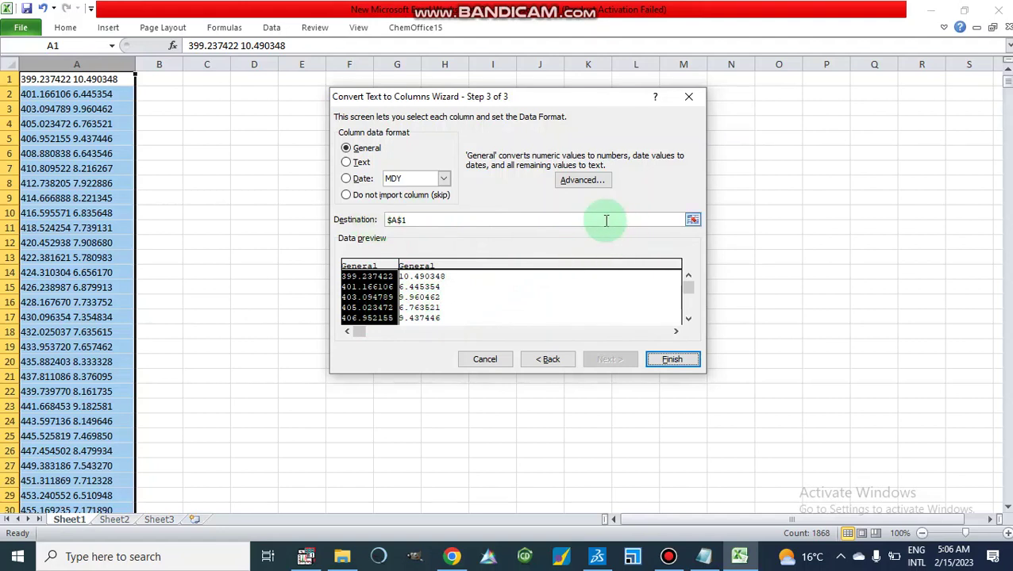
pyautogui.click(692, 220)
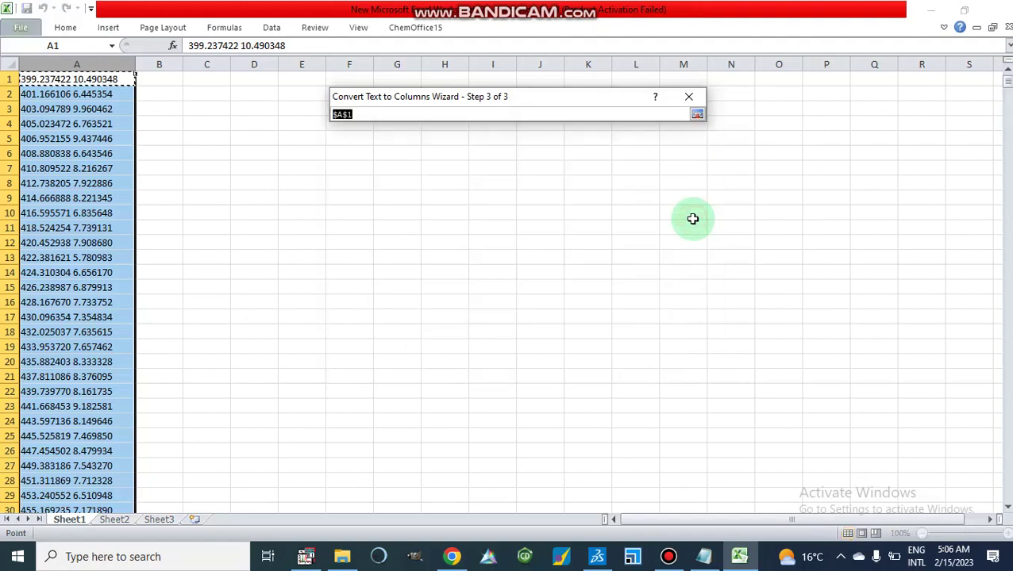
pyautogui.click(695, 115)
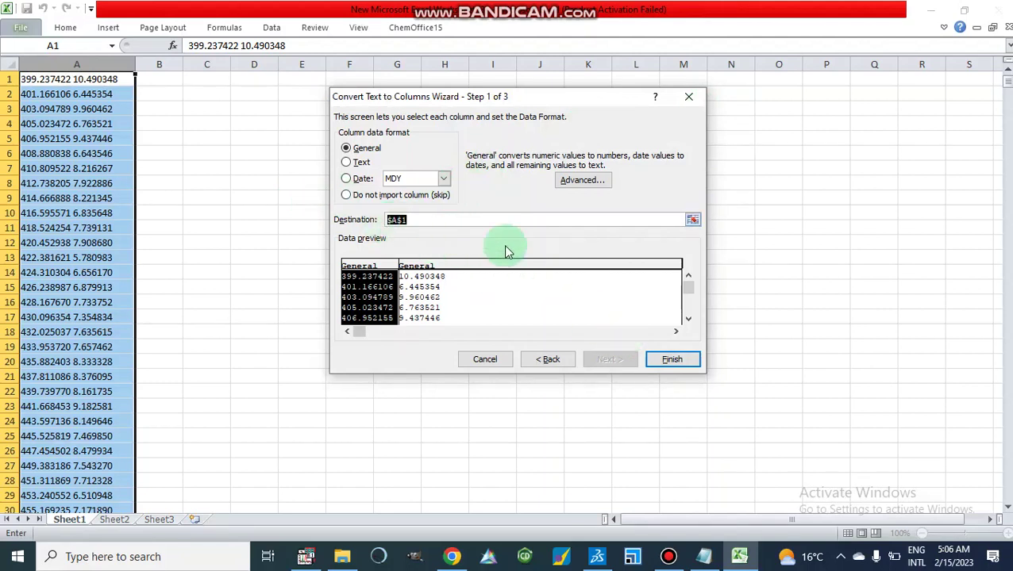
pyautogui.click(674, 359)
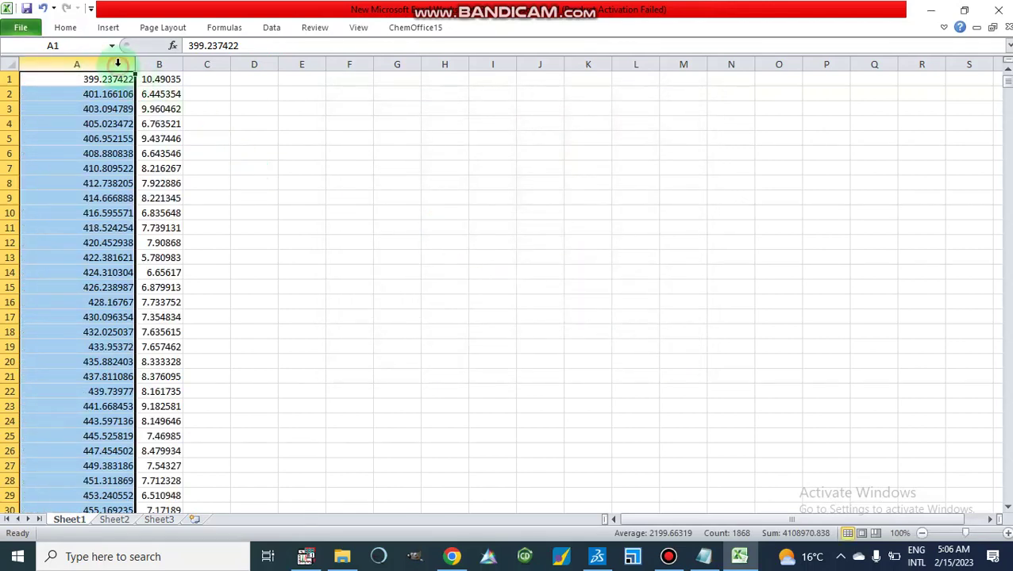
# Check the separated values in columns A and B, and narrow column A to fit its numbers
pyautogui.click(246, 109)
pyautogui.click(160, 65)
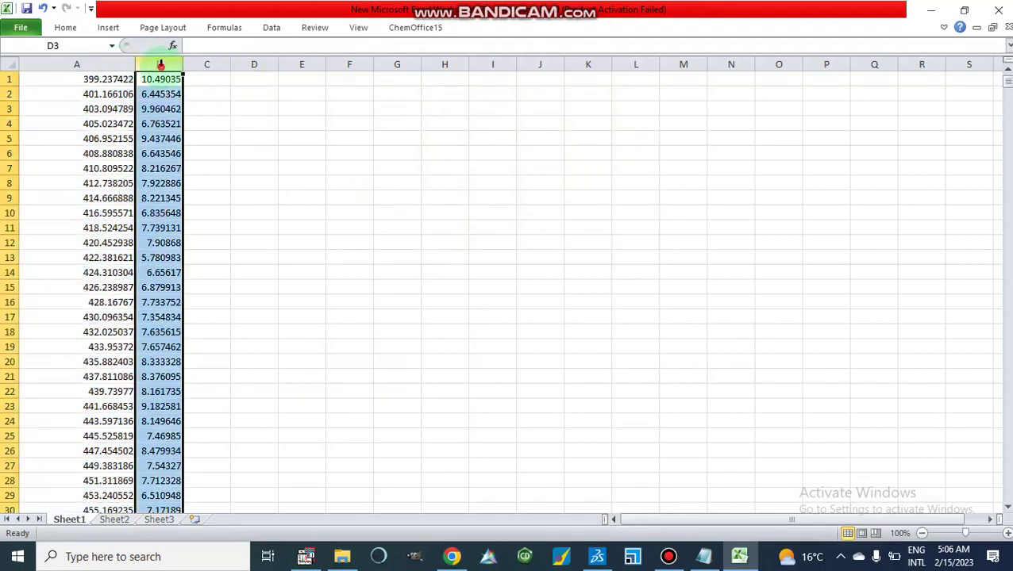
pyautogui.click(115, 64)
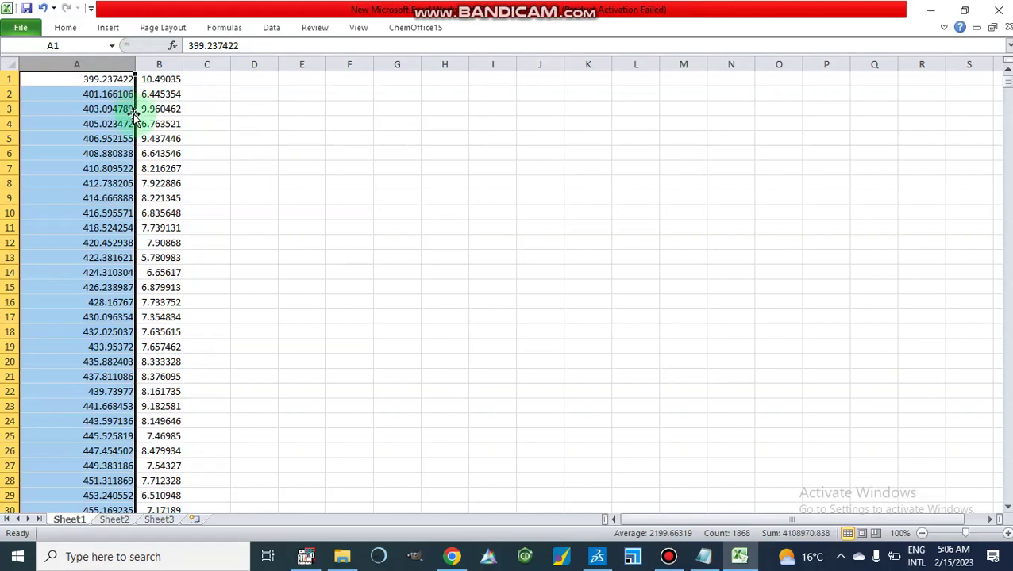
pyautogui.moveTo(128, 65); pyautogui.dragTo(86, 64)
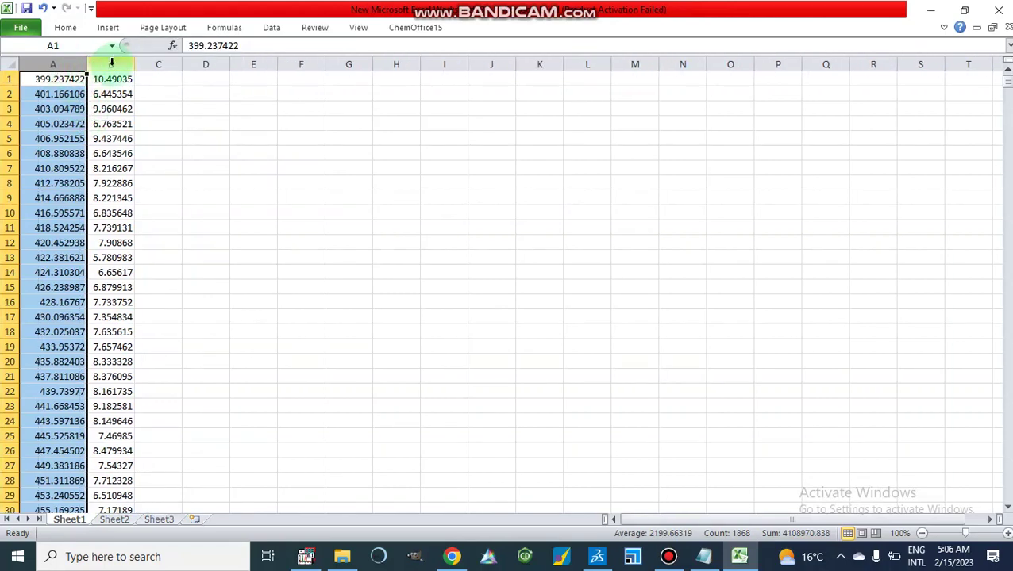
pyautogui.click(112, 64)
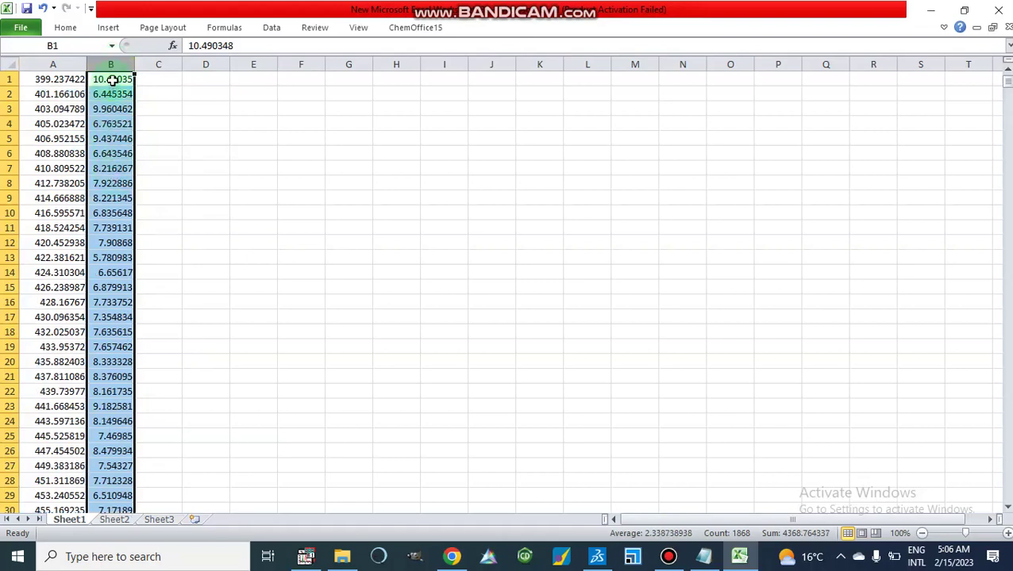
pyautogui.click(174, 143)
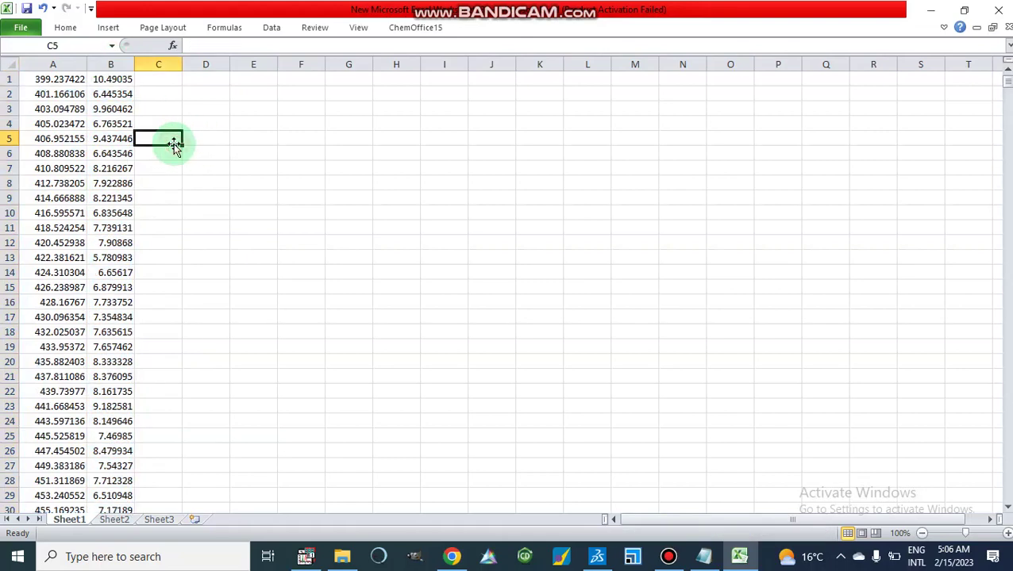
# Copy columns A and B of Sheet1 and switch to the Data1 worksheet in OriginPro
pyautogui.moveTo(56, 64); pyautogui.dragTo(100, 80)
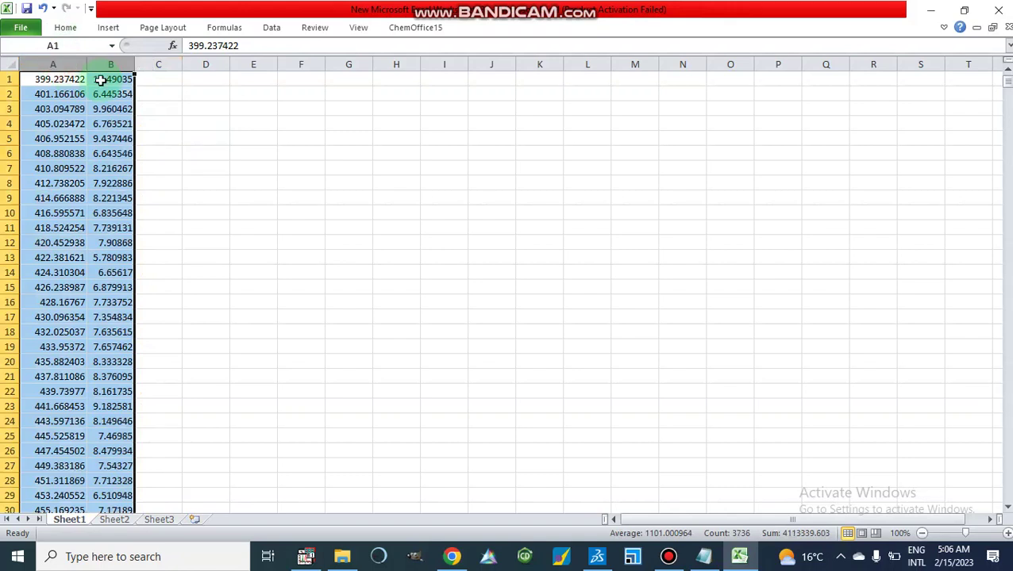
pyautogui.hotkey('ctrl', 'c')
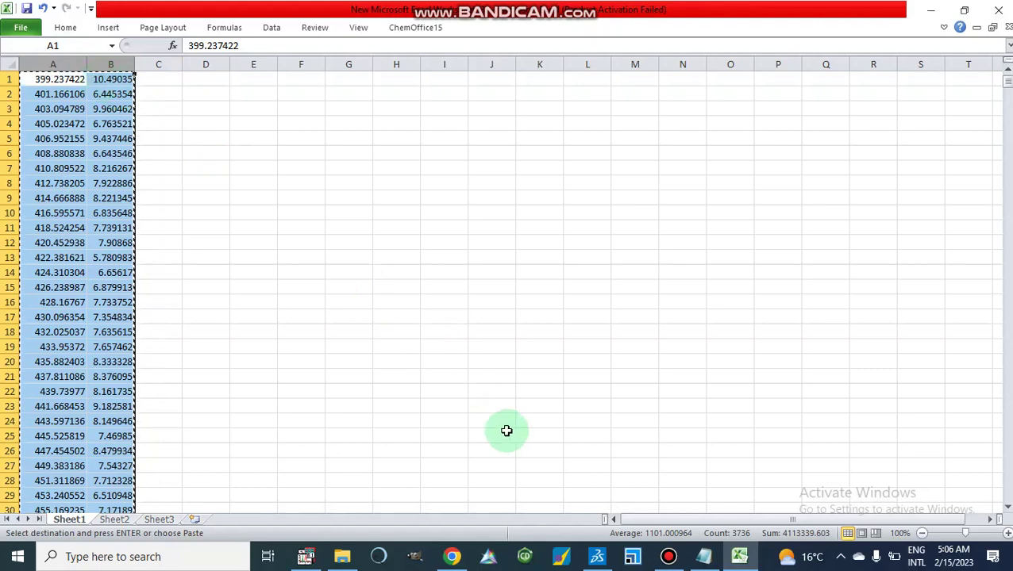
pyautogui.click(306, 557)
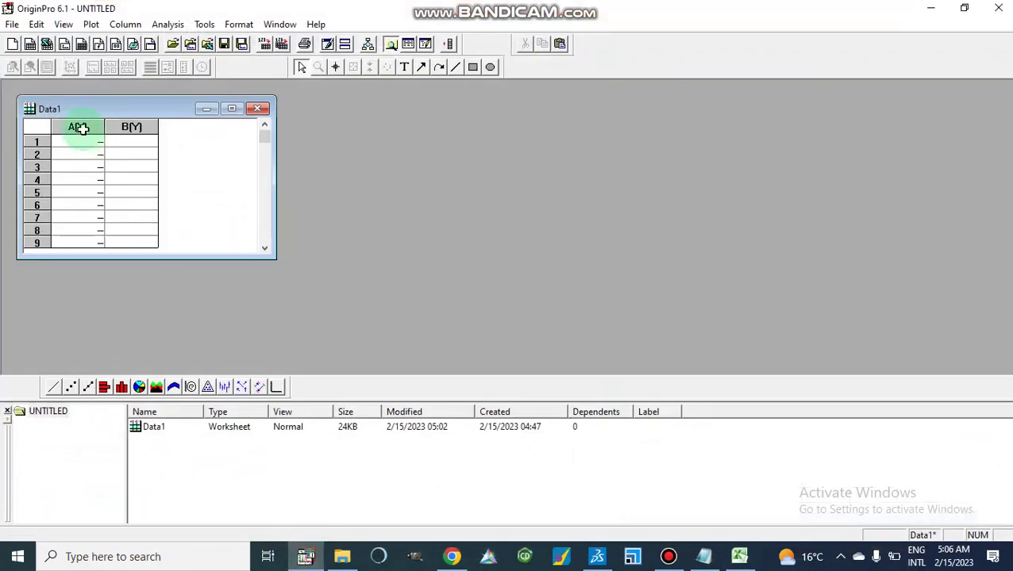
# Paste the copied Excel data into columns A(X) and B(Y) of Data1 and select both filled columns
pyautogui.moveTo(82, 129); pyautogui.dragTo(125, 132)
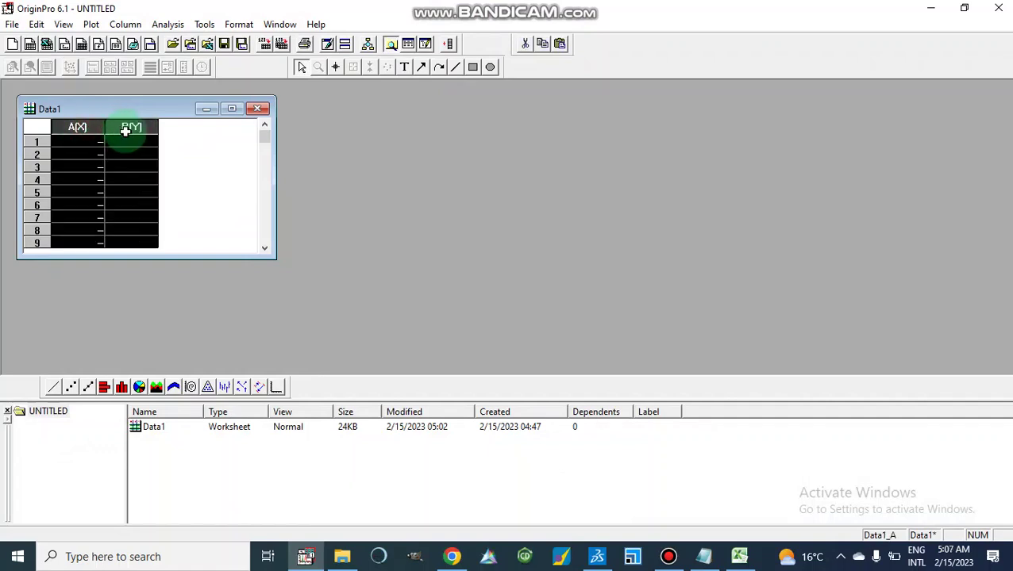
pyautogui.hotkey('ctrl', 'v')
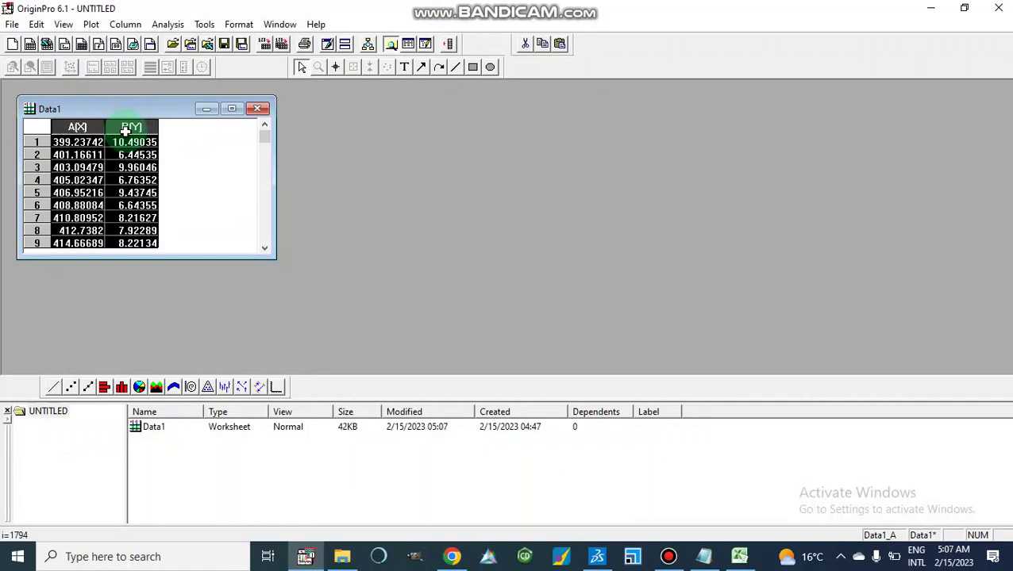
pyautogui.click(200, 168)
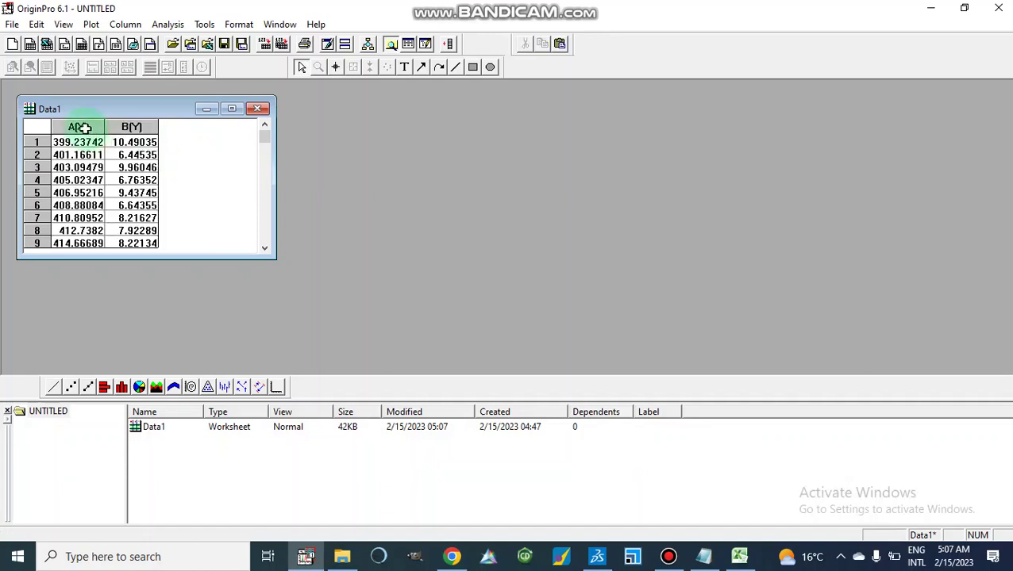
pyautogui.moveTo(83, 128); pyautogui.dragTo(130, 126)
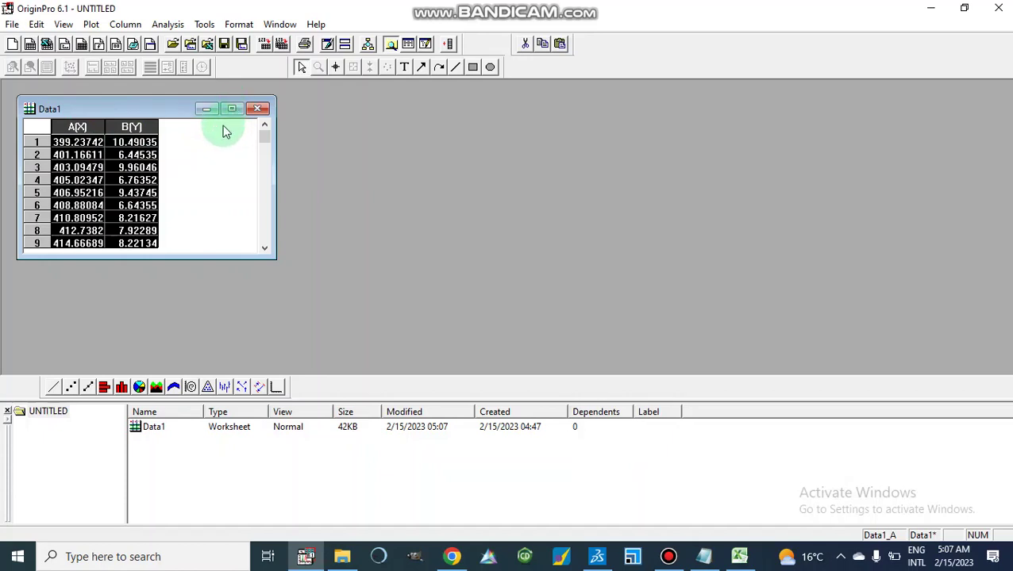
# Plot the selected columns as a trial line graph and delete that graph window
pyautogui.click(54, 389)
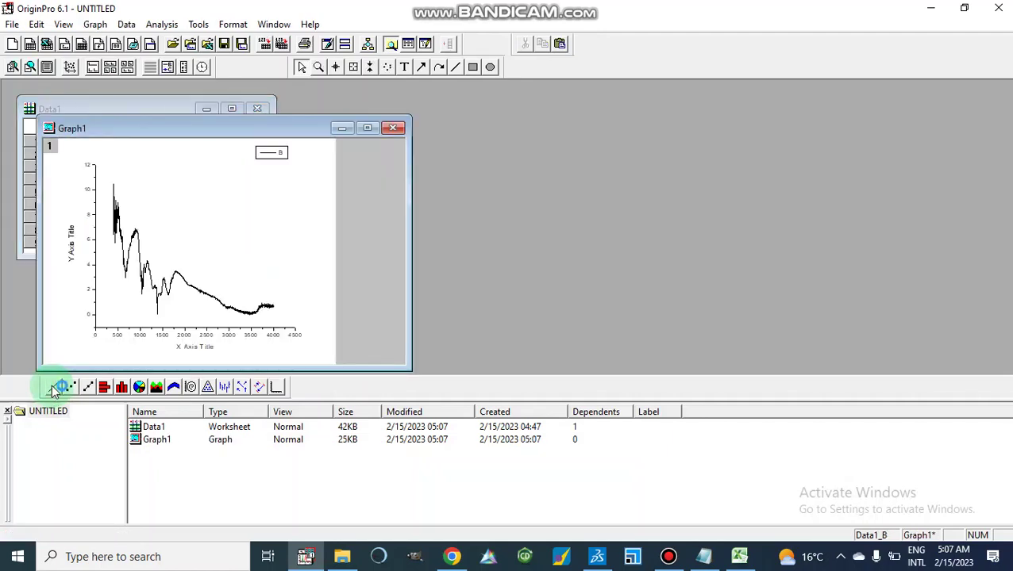
pyautogui.click(394, 129)
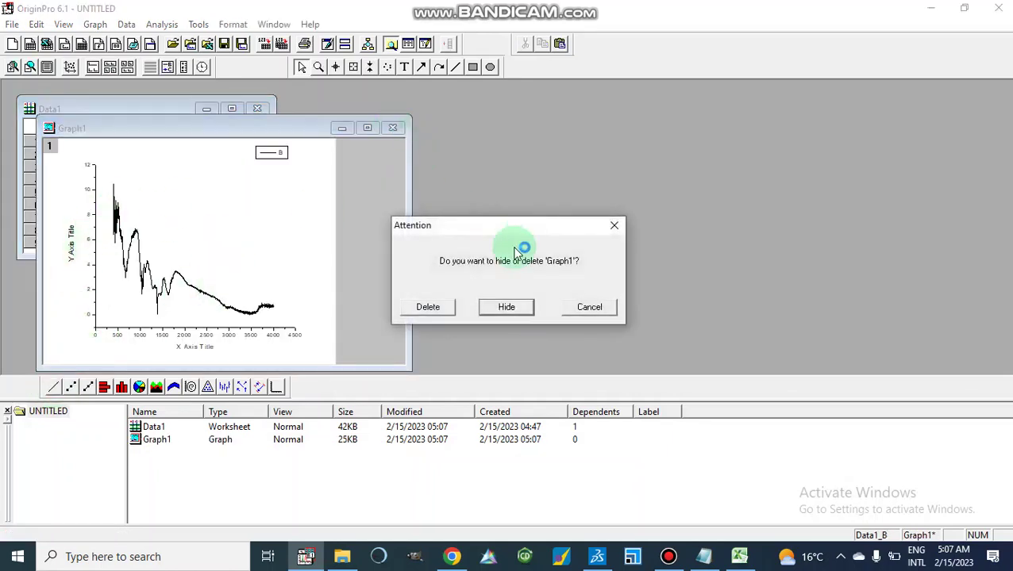
pyautogui.click(433, 307)
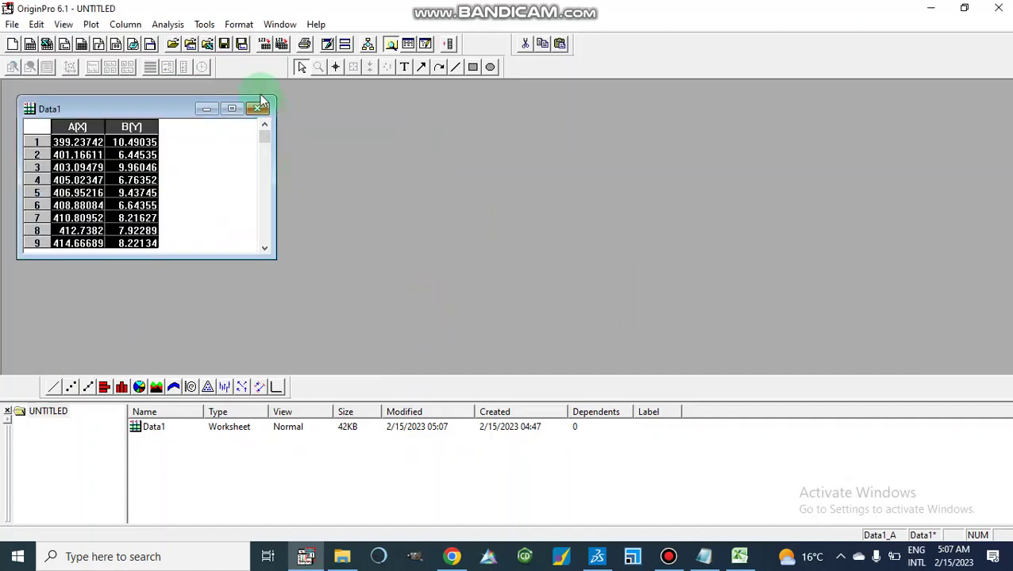
pyautogui.click(92, 24)
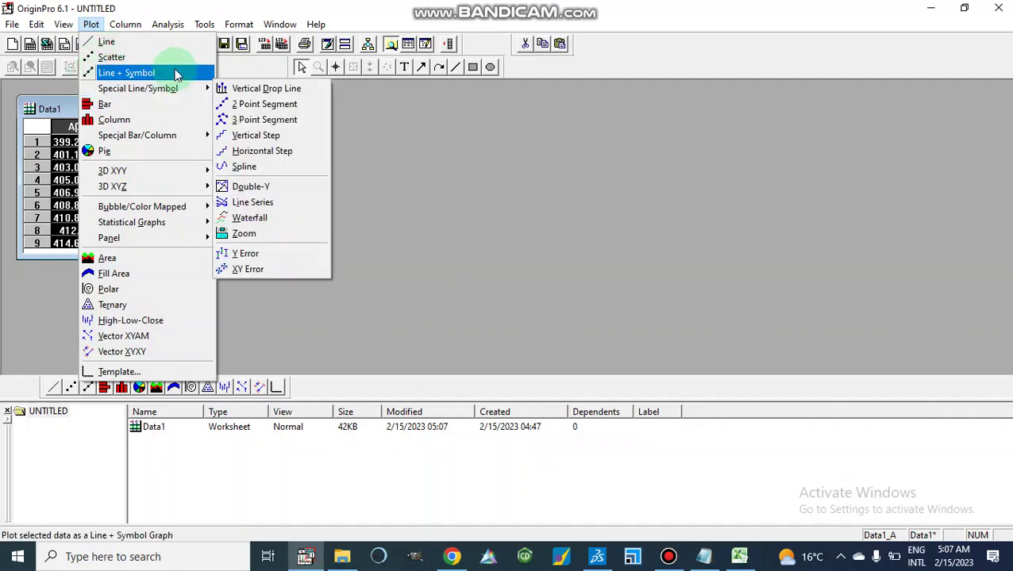
pyautogui.moveTo(145, 88)
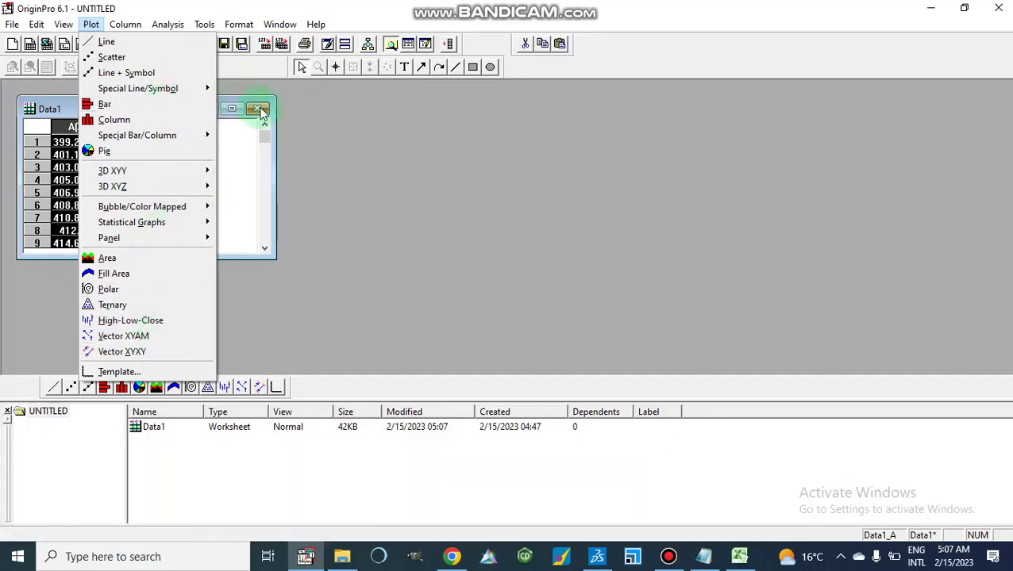
pyautogui.click(308, 112)
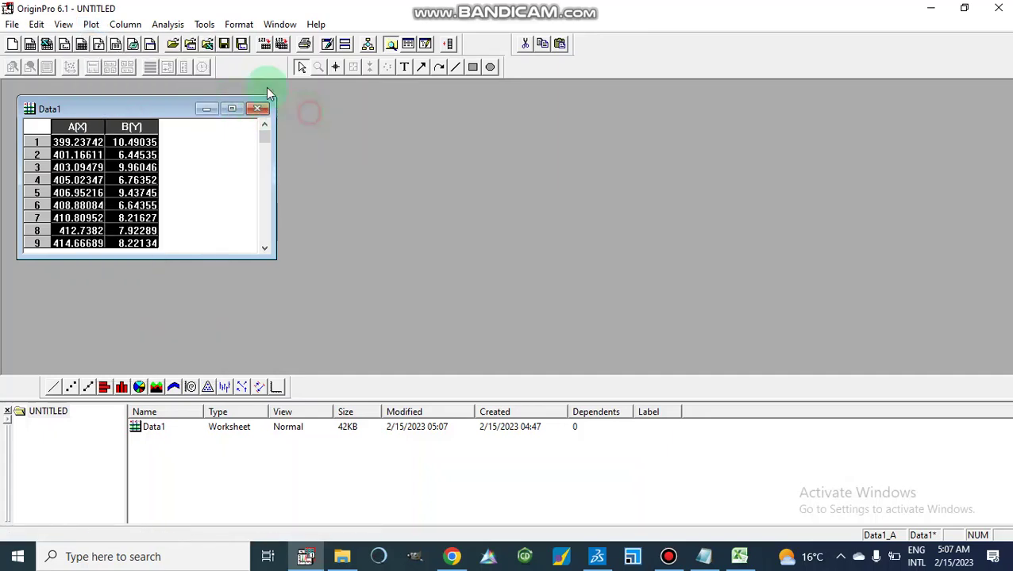
# Plot the selected A(X) and B(Y) columns as a Line graph and maximize its window
pyautogui.click(90, 24)
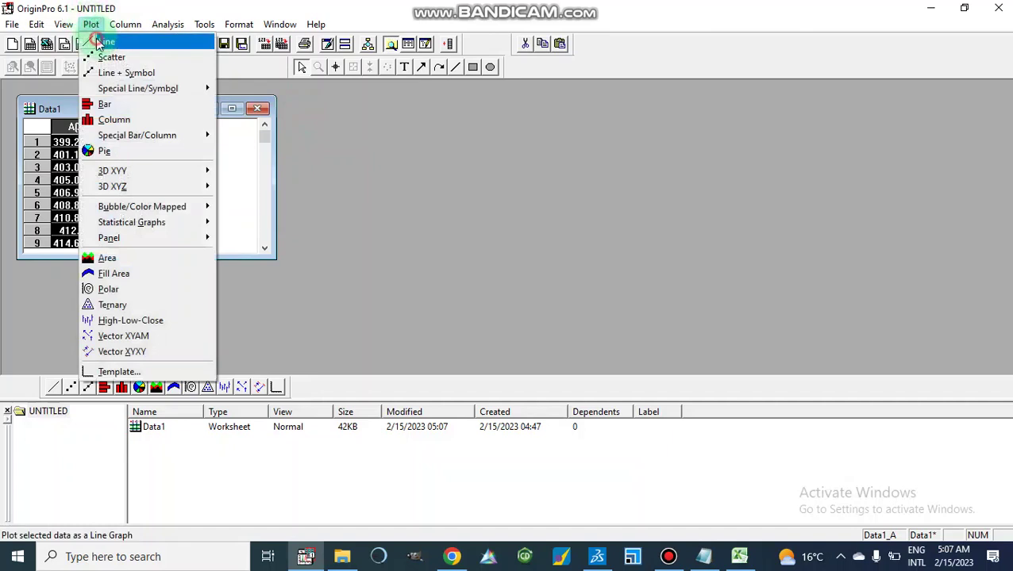
pyautogui.click(98, 43)
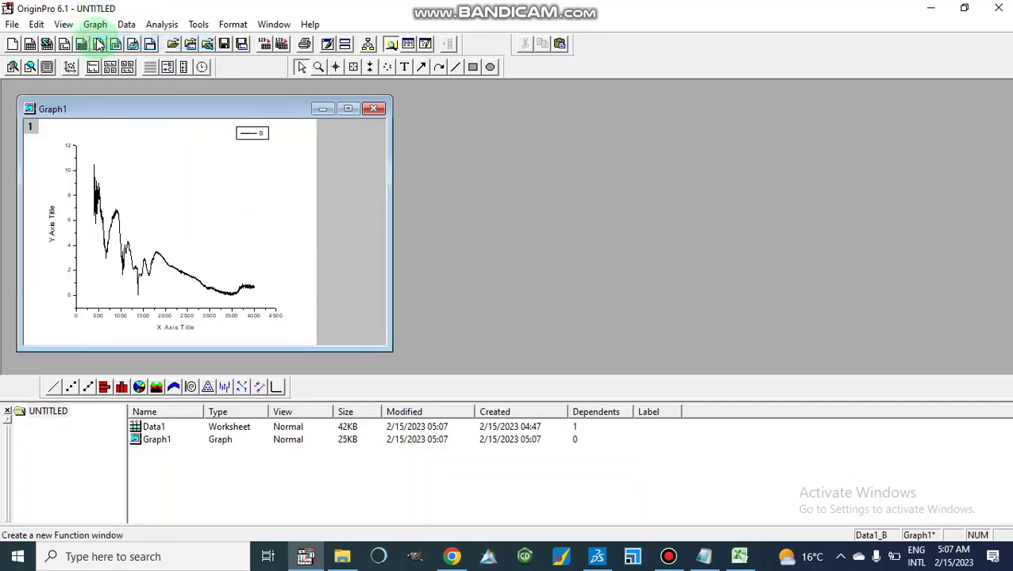
pyautogui.click(348, 109)
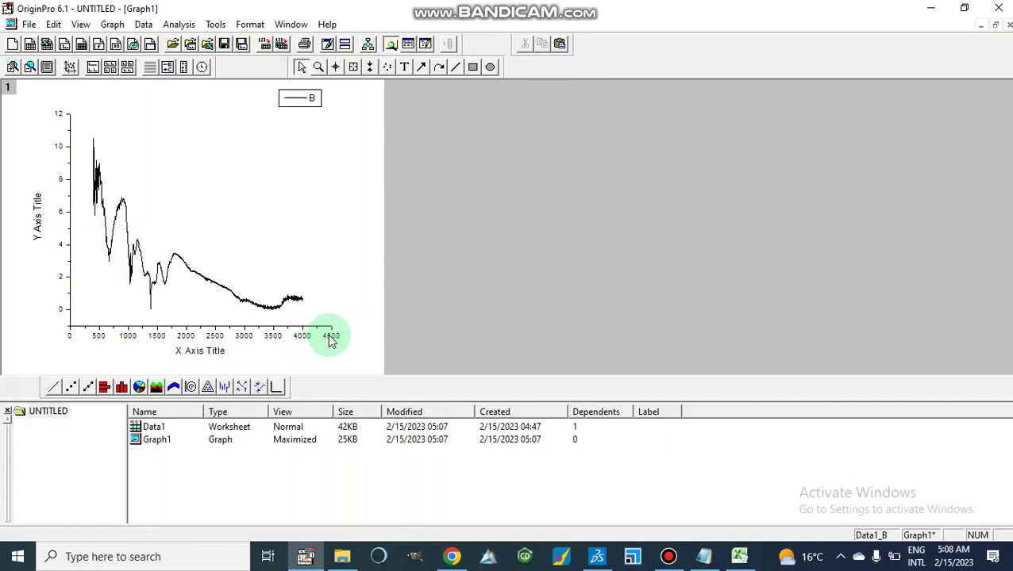
# Reverse the graph's X axis by setting its horizontal scale from 4000 to 400, then close the axis settings
pyautogui.doubleClick(220, 339)
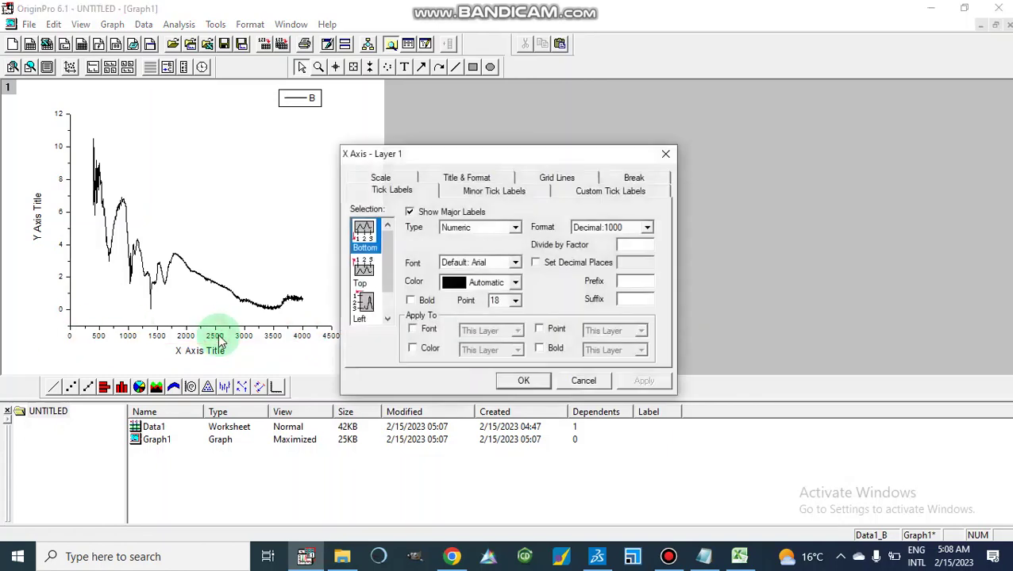
pyautogui.click(380, 179)
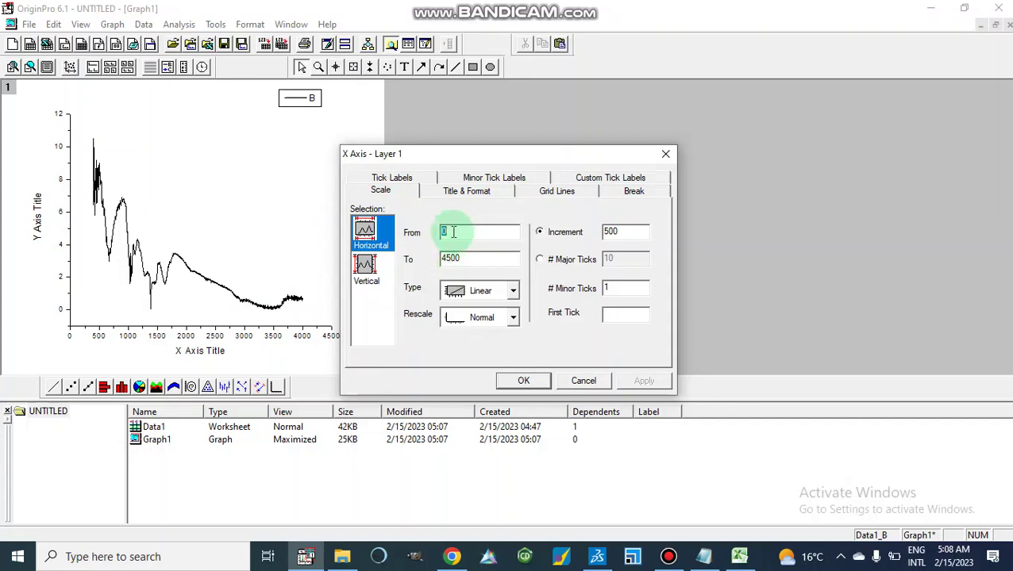
pyautogui.press('BackSpace')
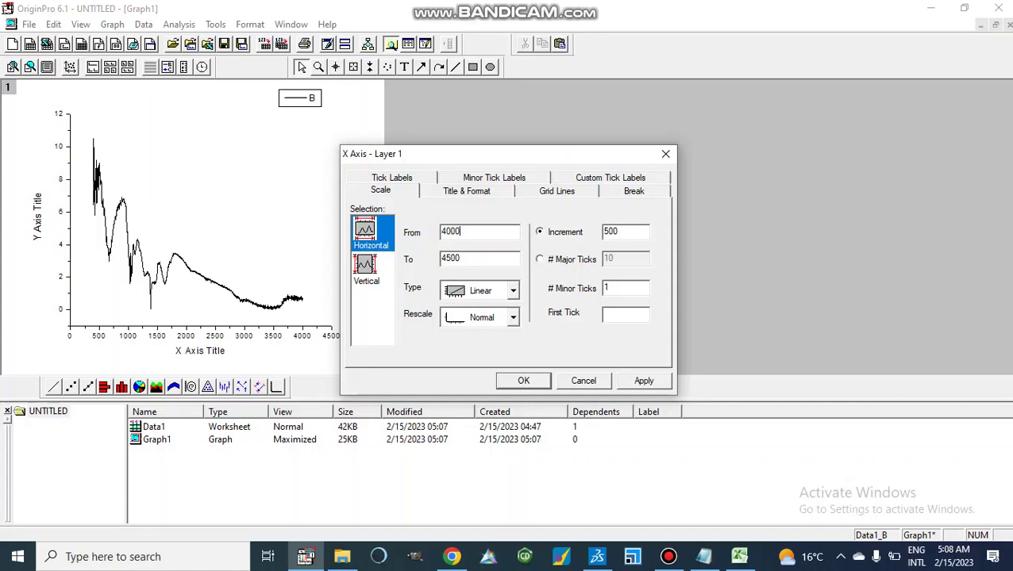
pyautogui.moveTo(462, 259); pyautogui.dragTo(425, 259)
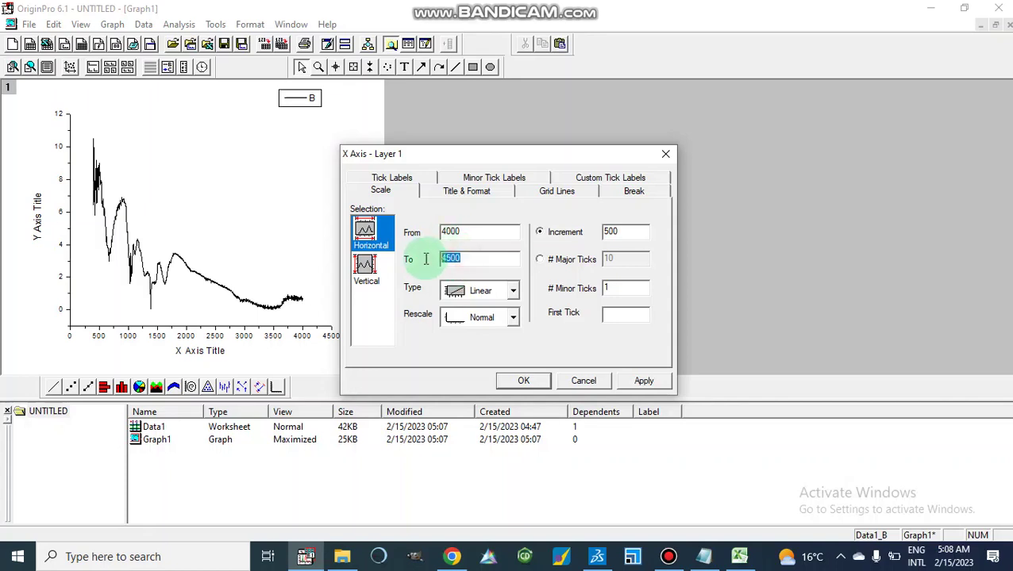
pyautogui.write('4')
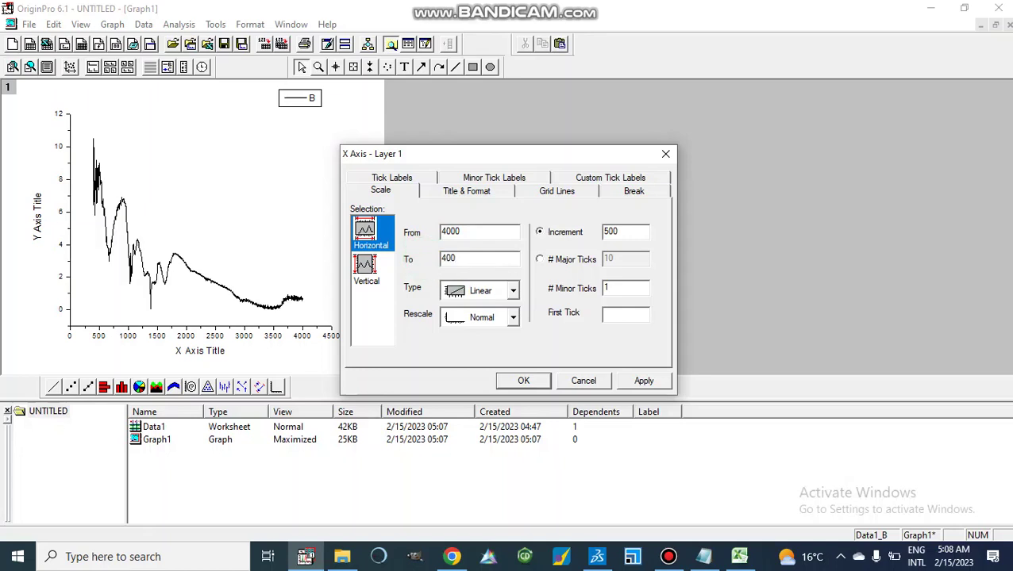
pyautogui.click(633, 380)
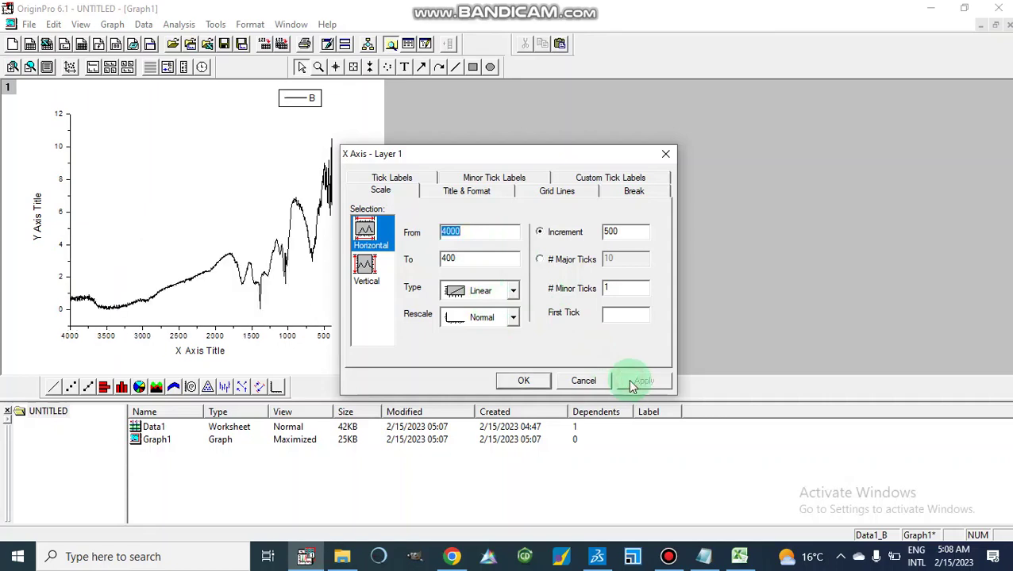
pyautogui.moveTo(603, 151); pyautogui.dragTo(843, 97)
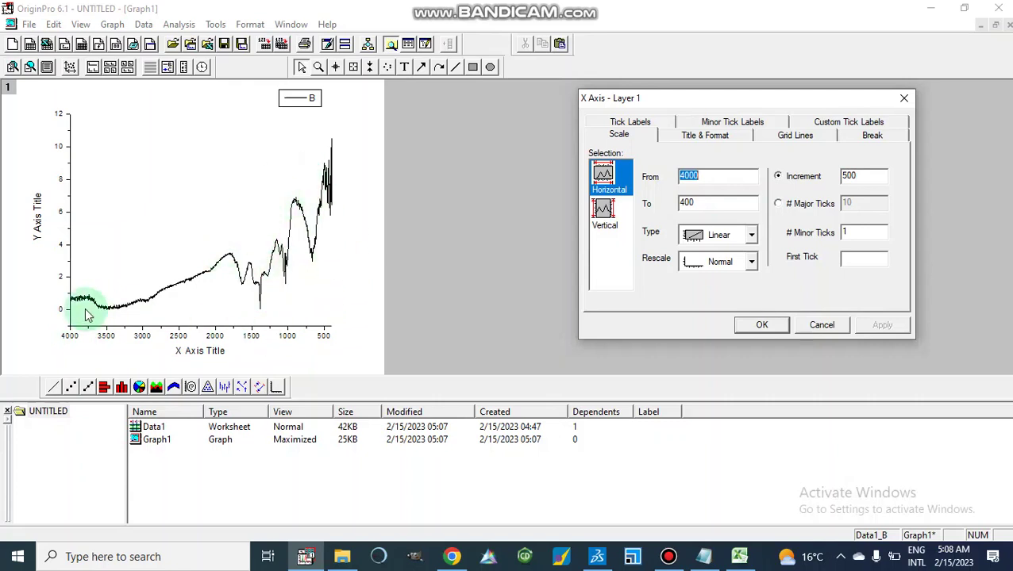
pyautogui.click(262, 312)
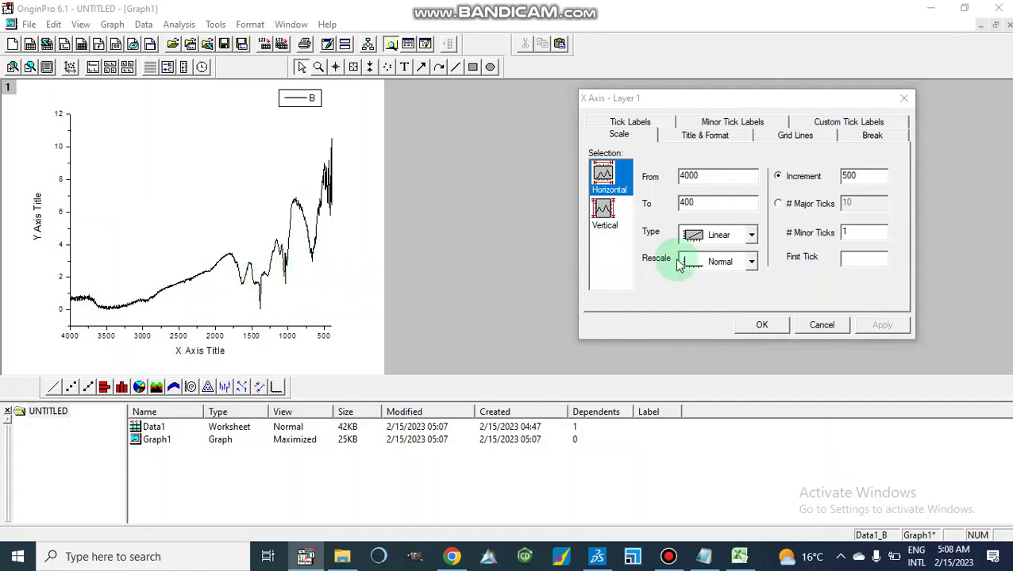
pyautogui.click(903, 99)
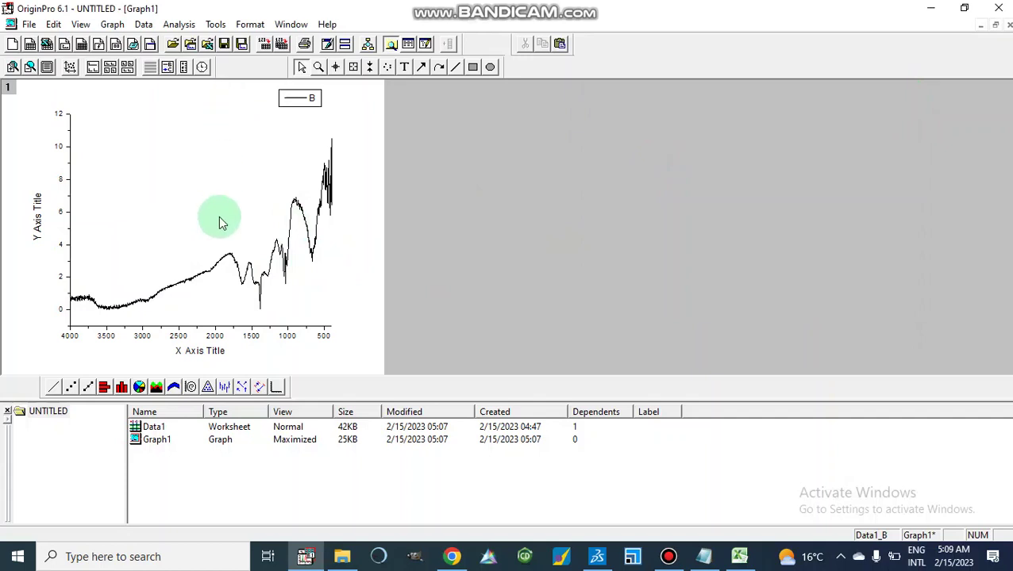
# Find and label only the negative peaks of the curve with Pick Peaks, excluding positive peaks
pyautogui.click(216, 25)
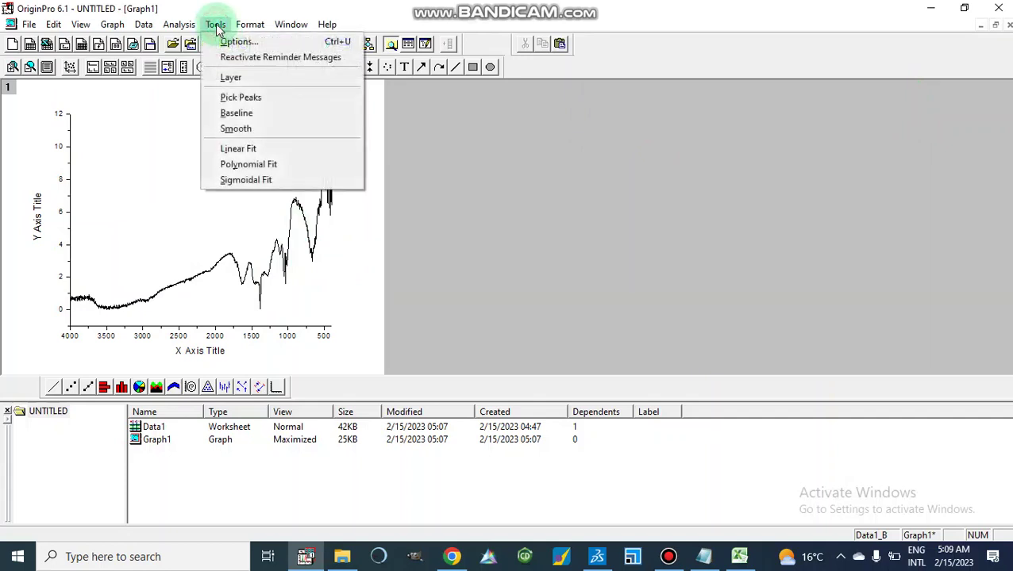
pyautogui.click(238, 102)
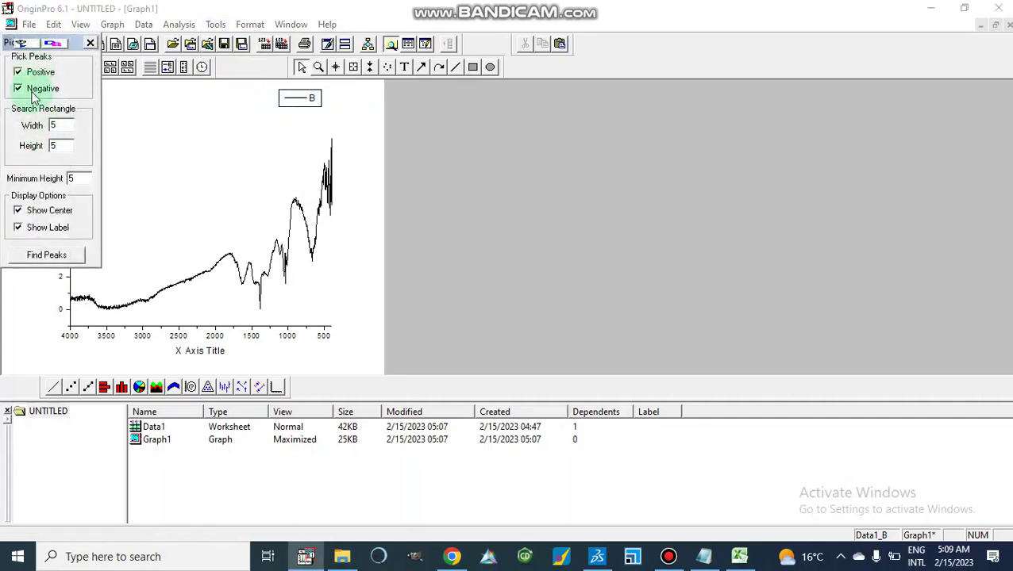
pyautogui.click(18, 73)
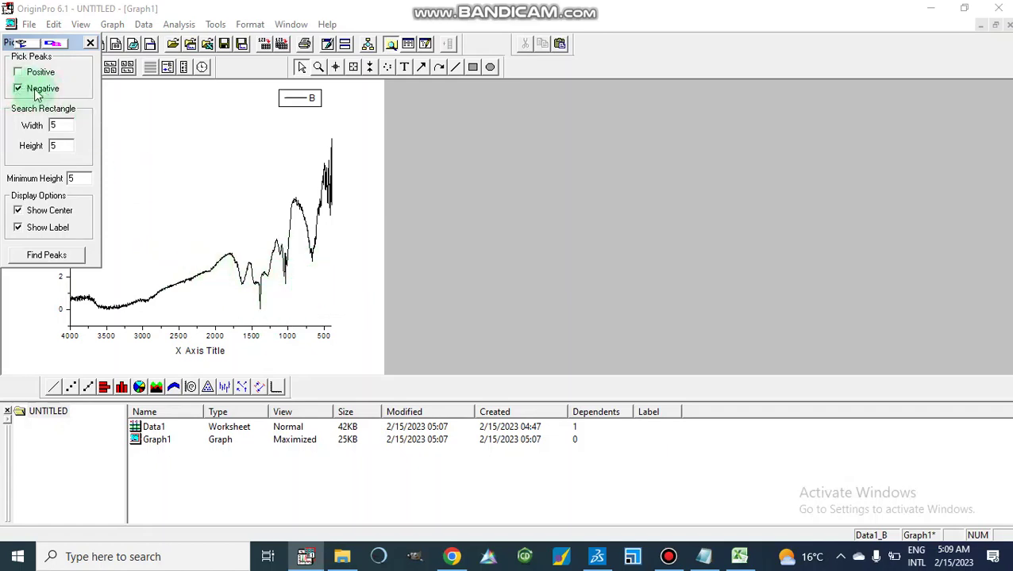
pyautogui.click(55, 147)
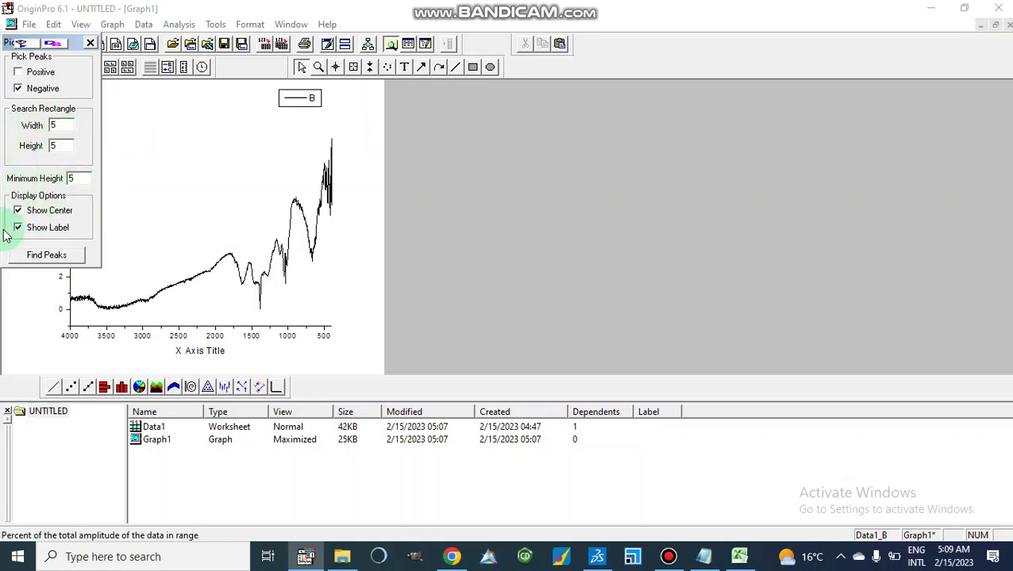
pyautogui.click(44, 255)
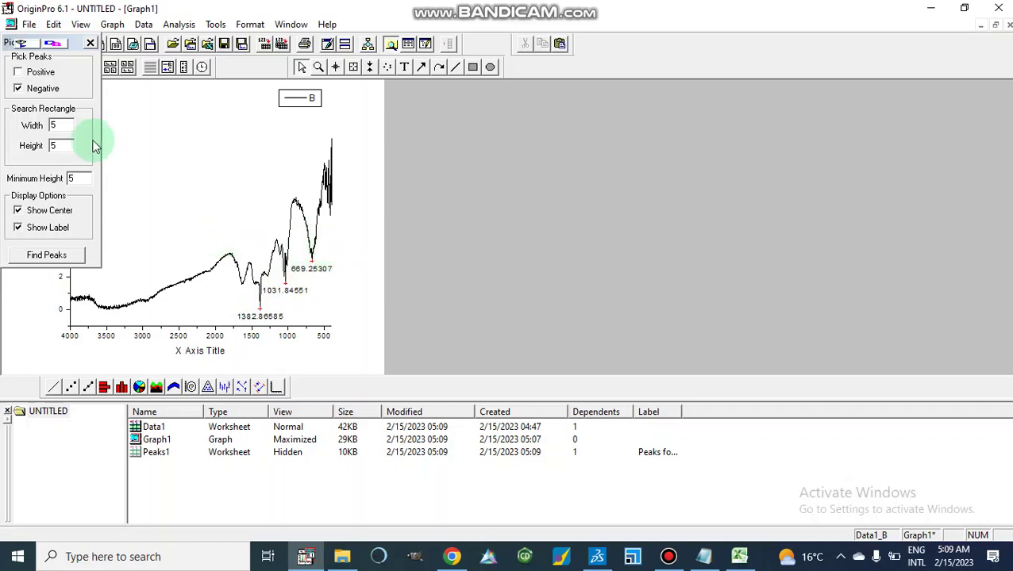
# Set the peak search rectangle's width and height to 3 and the minimum height to 3, find the peaks again and close Pick Peaks
pyautogui.doubleClick(58, 128)
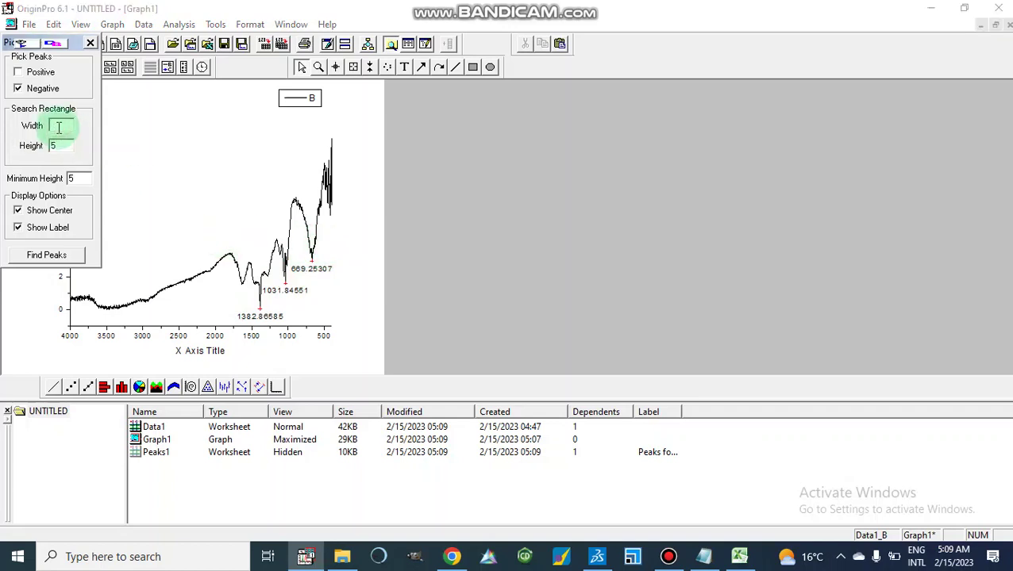
pyautogui.write('3')
pyautogui.doubleClick(56, 146)
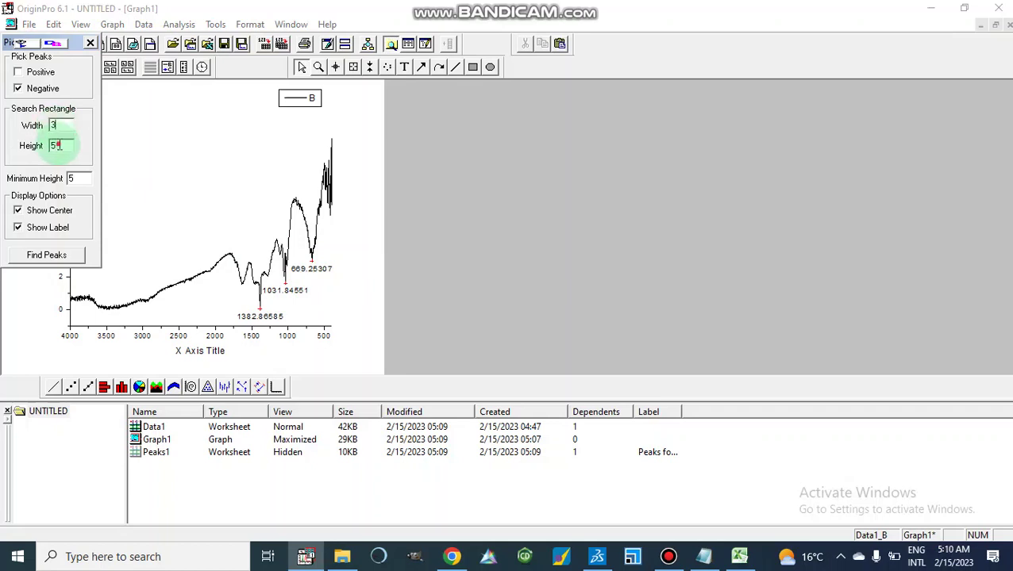
pyautogui.write('3')
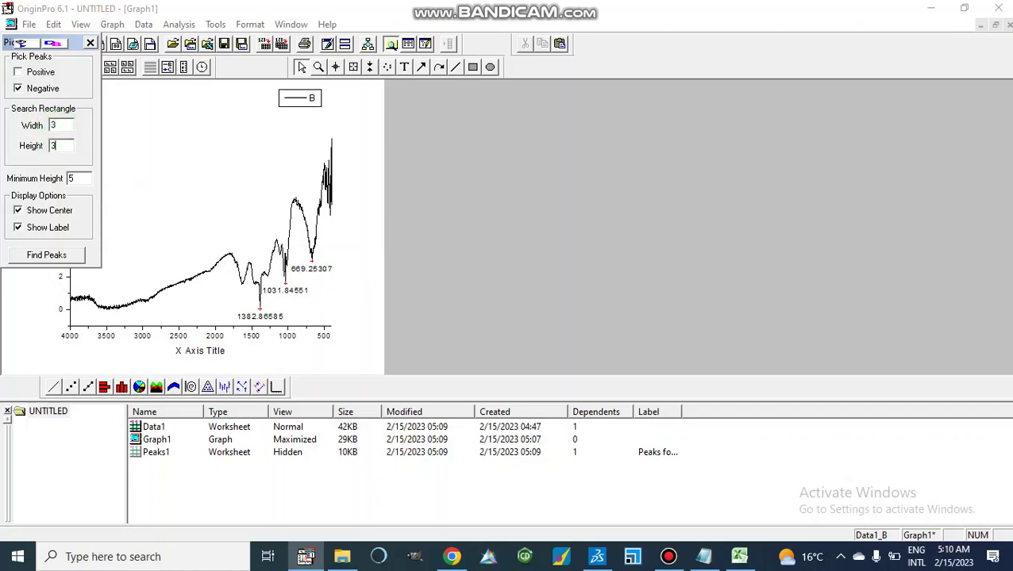
pyautogui.doubleClick(77, 180)
pyautogui.write('3')
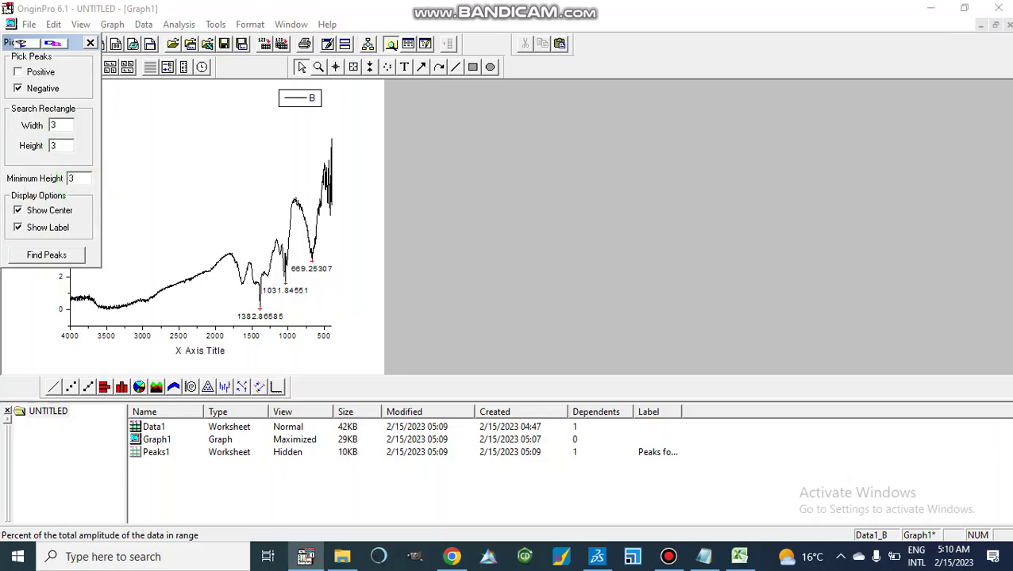
pyautogui.click(37, 256)
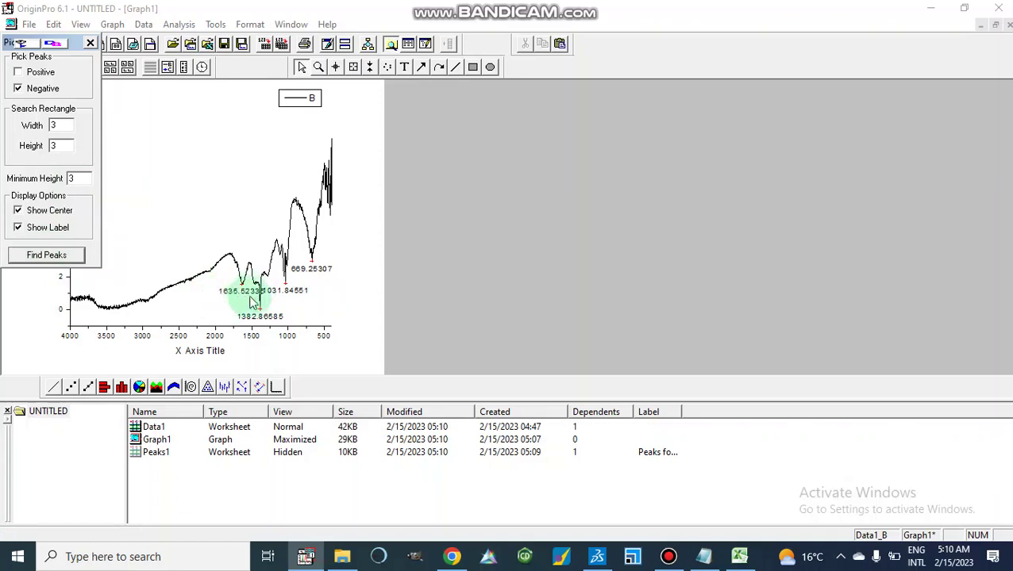
pyautogui.click(90, 45)
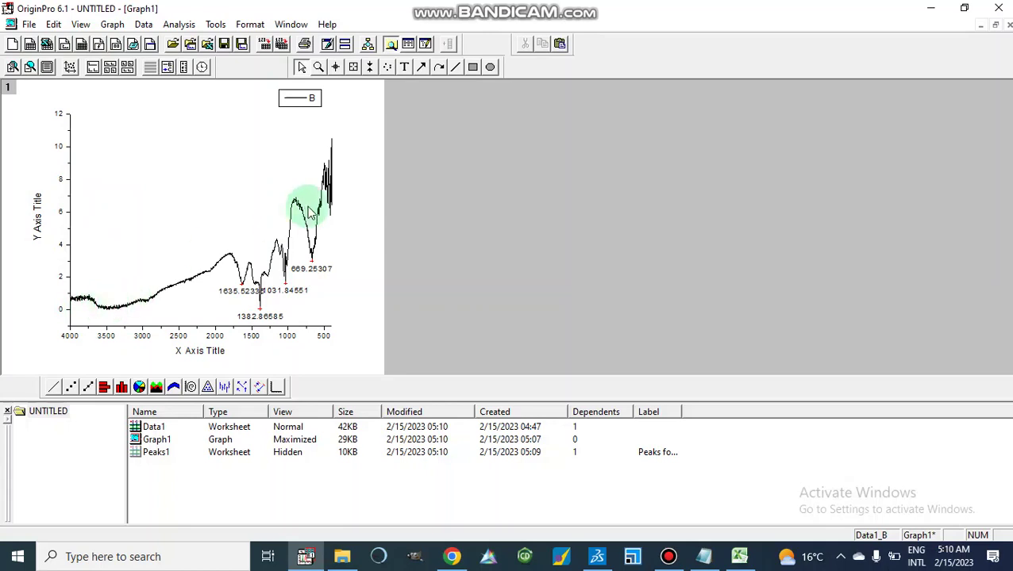
# Read the coordinates of the curve's broad dip near X = 3500 with the Data Reader
pyautogui.click(354, 69)
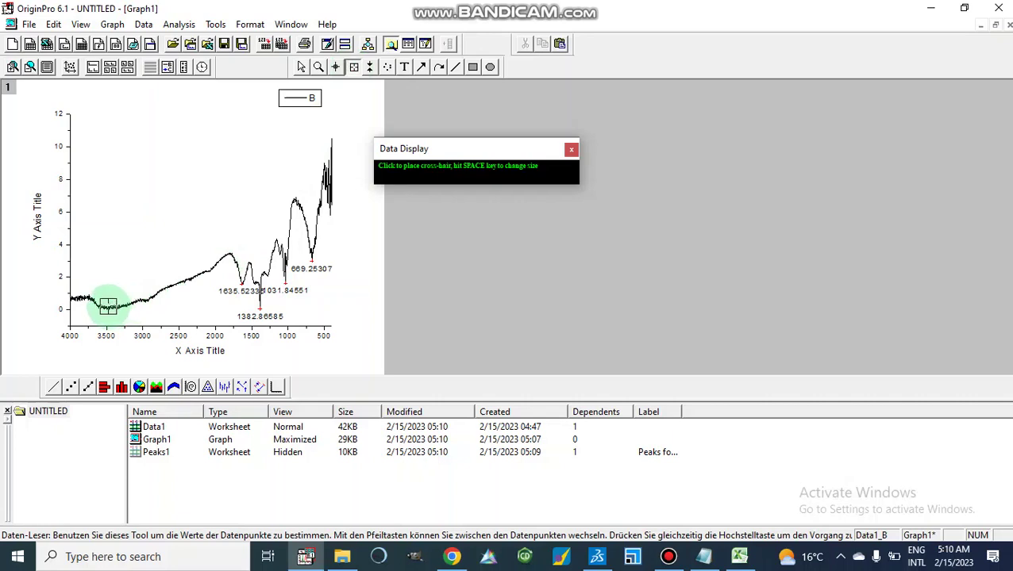
pyautogui.click(108, 307)
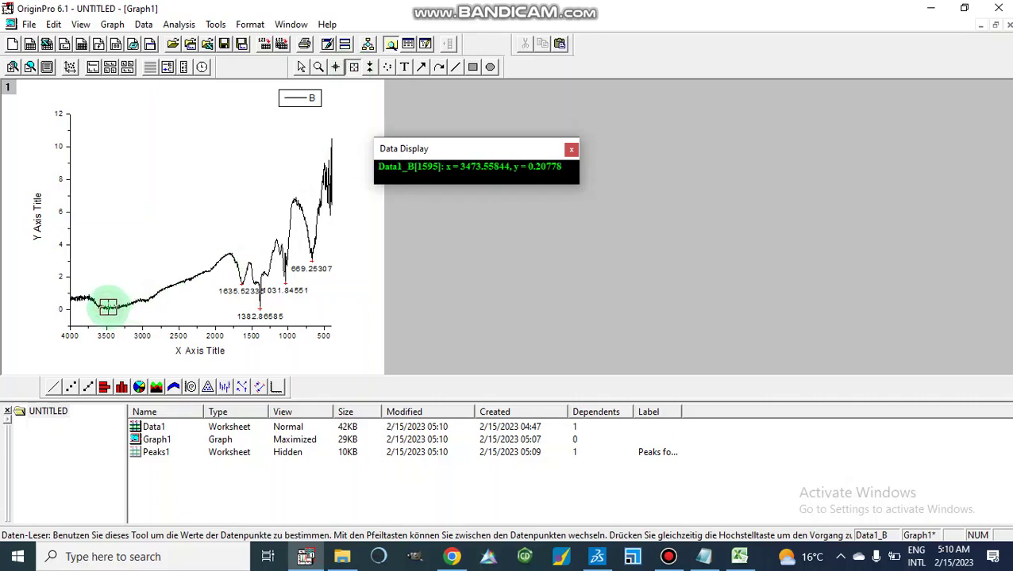
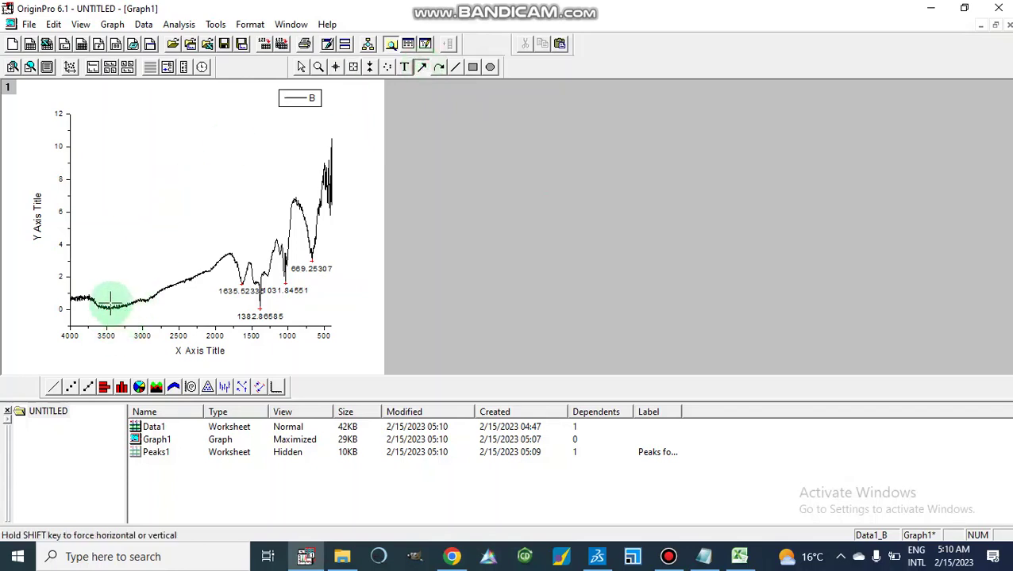
# Mark the curve's broad dip near X = 3500 with a short downward arrow and the text label 3479
pyautogui.moveTo(110, 303); pyautogui.dragTo(108, 316)
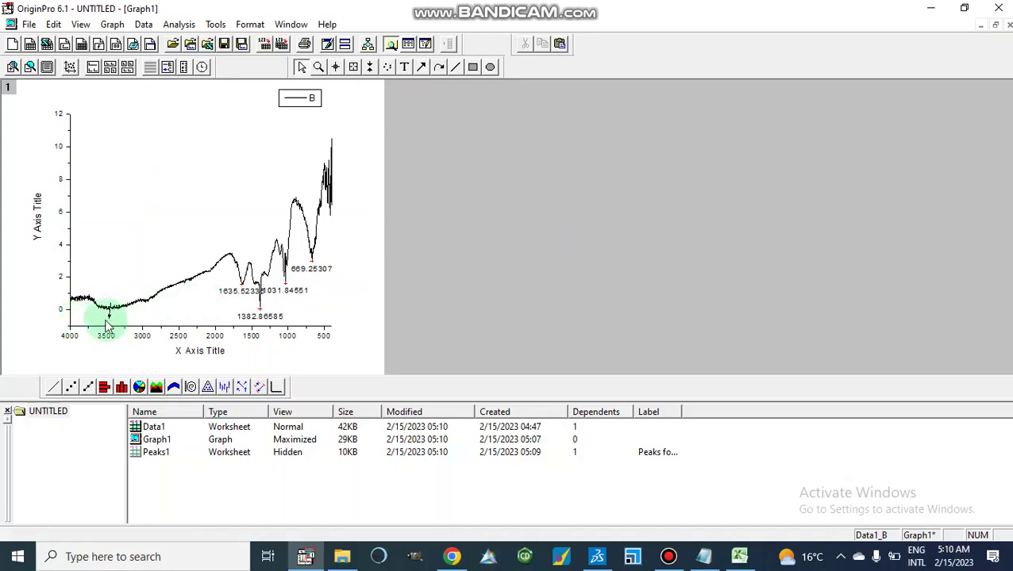
pyautogui.click(404, 68)
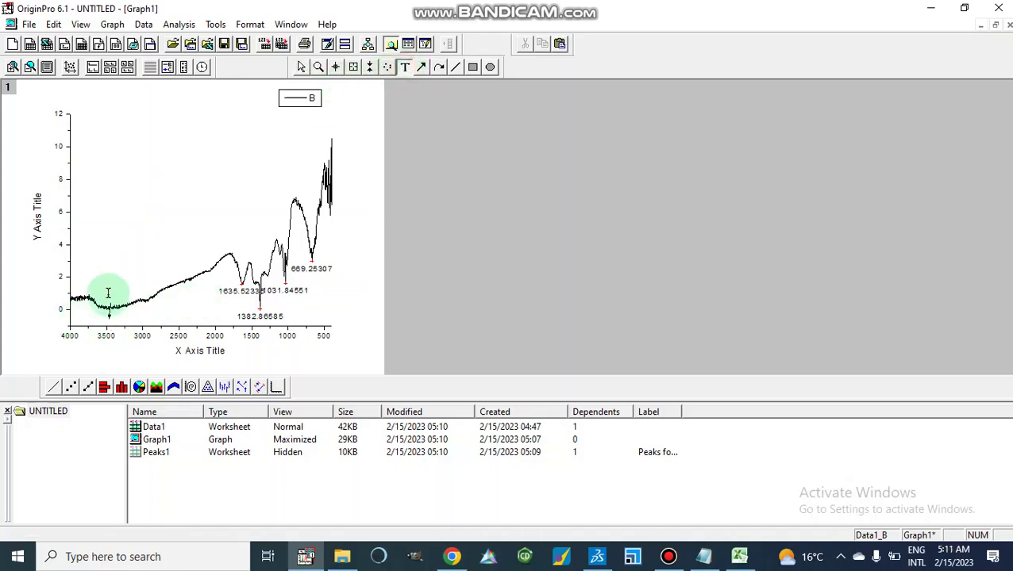
pyautogui.click(86, 319)
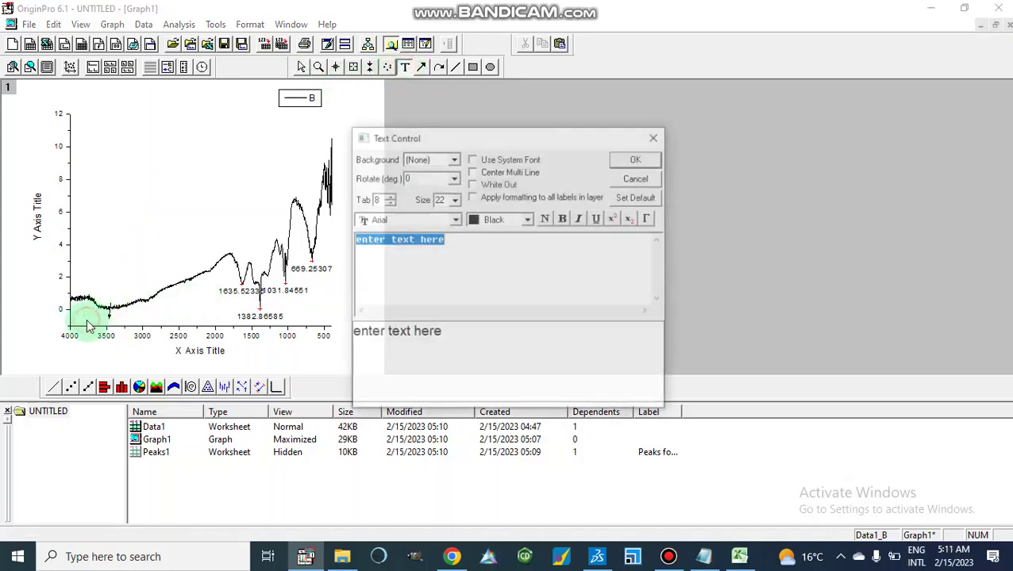
pyautogui.write('3479')
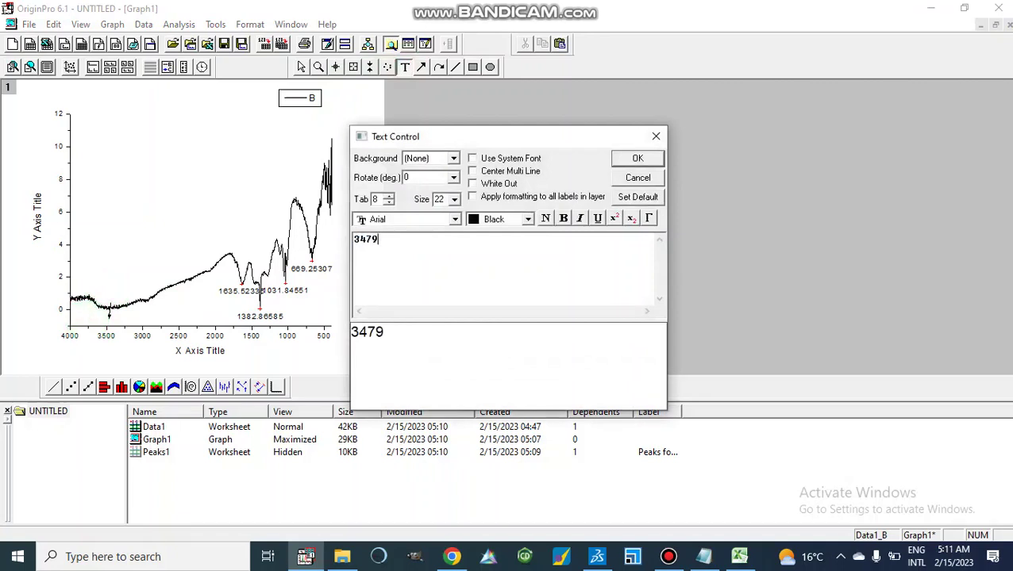
pyautogui.click(637, 160)
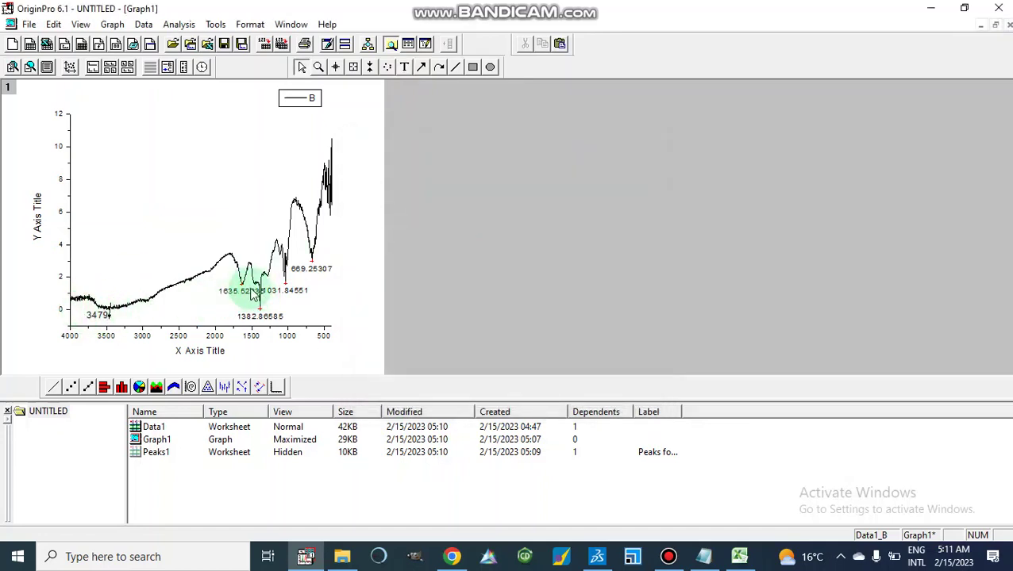
# Open the hidden Peaks1 worksheet that holds the peak label values
pyautogui.doubleClick(309, 268)
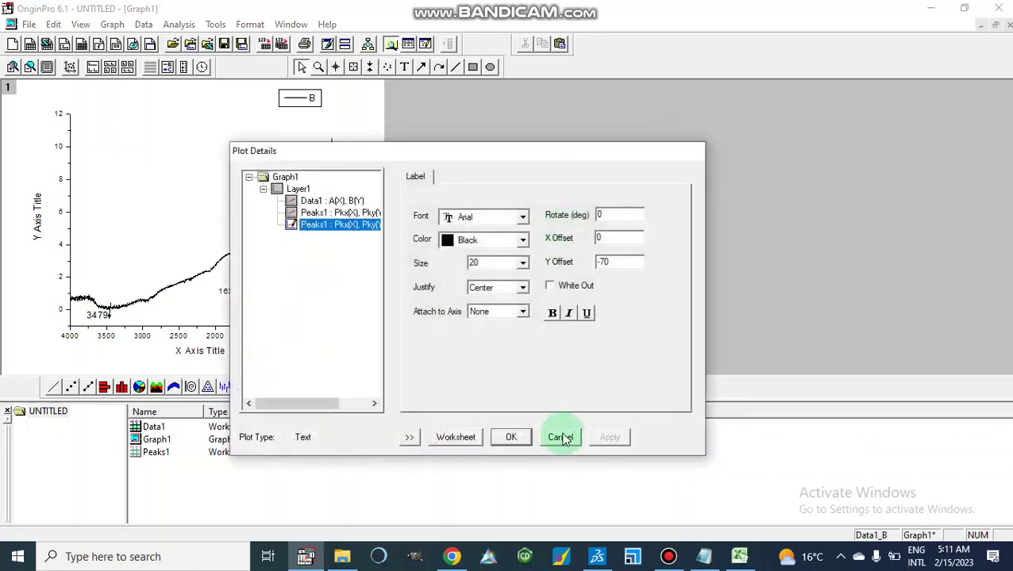
pyautogui.click(561, 437)
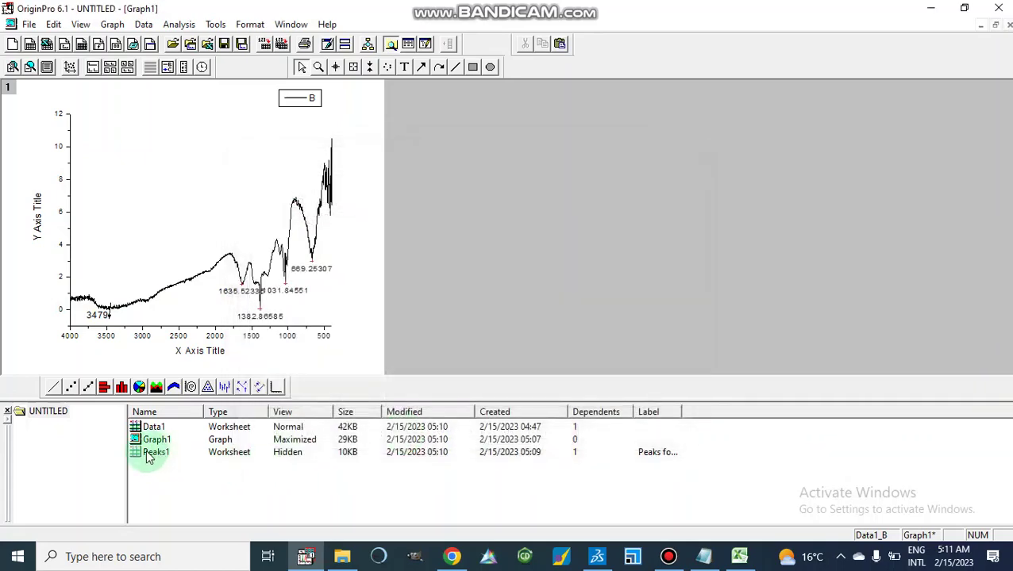
pyautogui.doubleClick(153, 427)
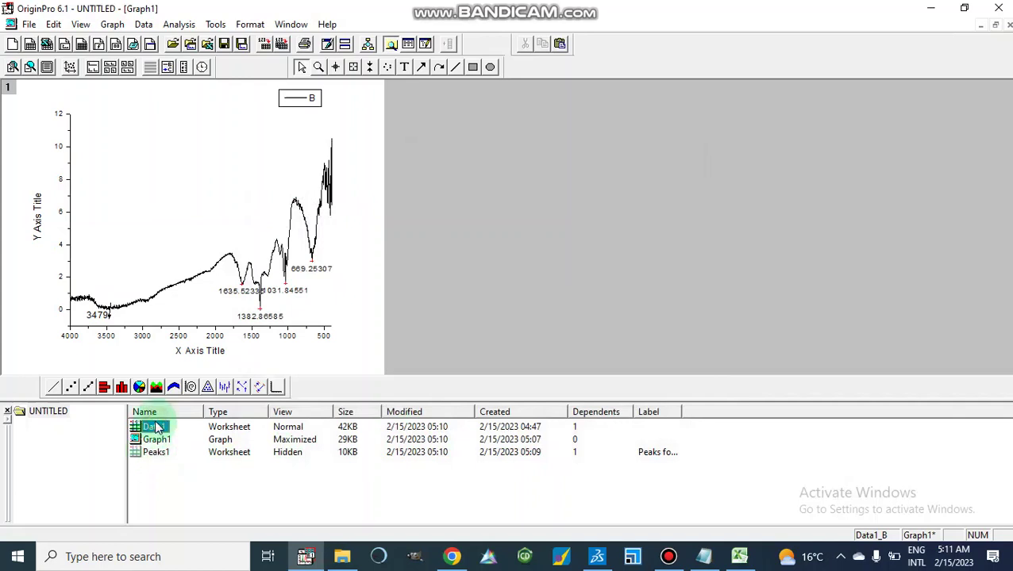
pyautogui.doubleClick(156, 440)
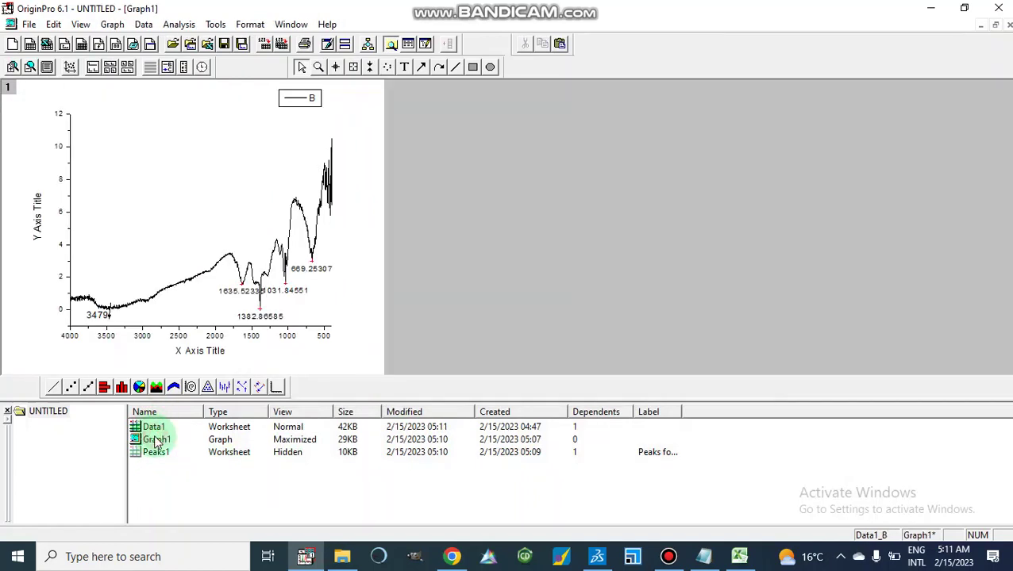
pyautogui.doubleClick(156, 453)
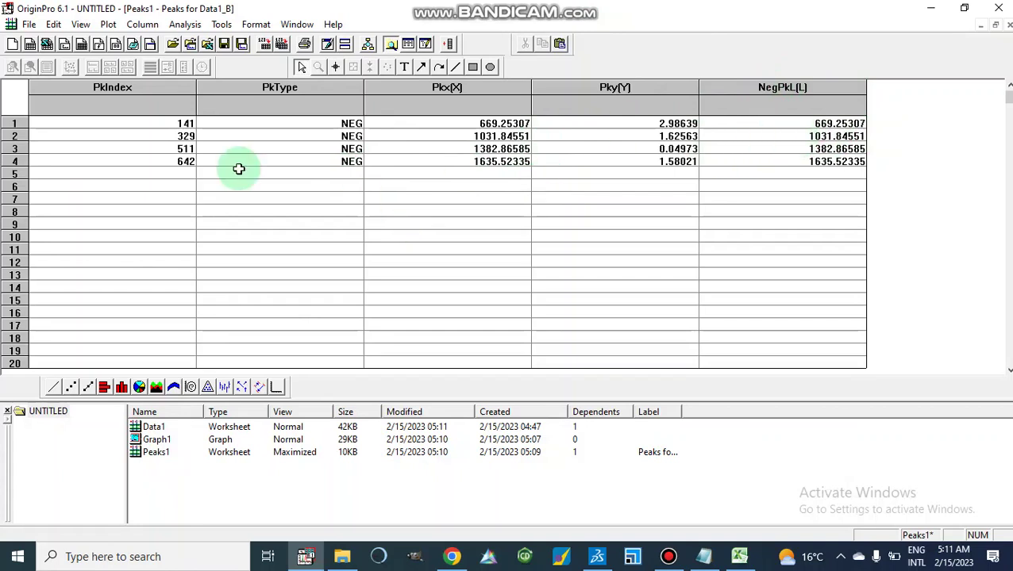
# Shorten the first two NegPkL peak labels to the whole numbers 669 and 1031
pyautogui.click(859, 122)
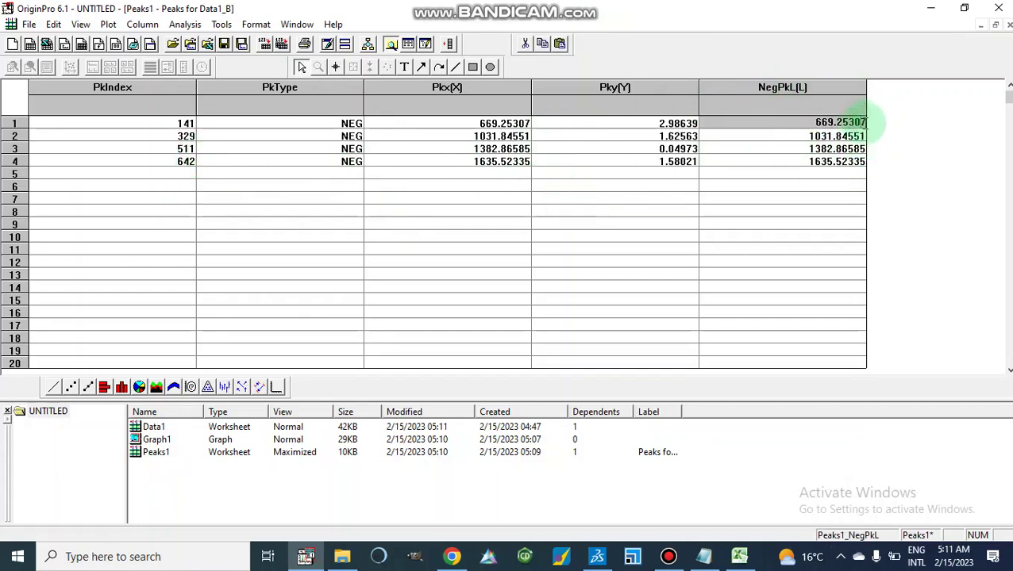
pyautogui.press('BackSpace')
pyautogui.press('BackSpace')
pyautogui.press('BackSpace')
pyautogui.click(863, 135)
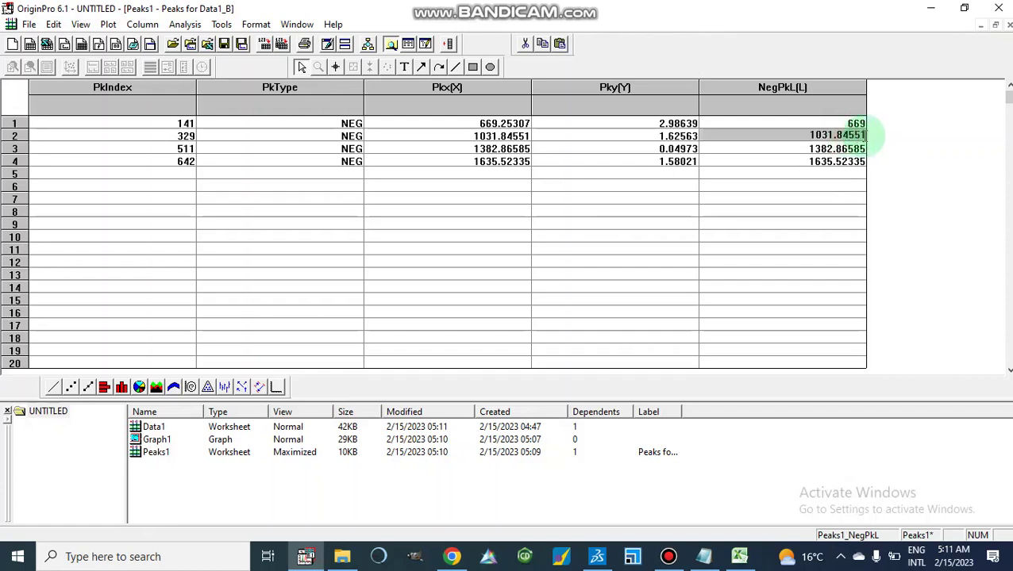
pyautogui.press('BackSpace')
pyautogui.press('BackSpace')
pyautogui.press('BackSpace')
pyautogui.press('BackSpace')
pyautogui.press('BackSpace')
pyautogui.press('BackSpace')
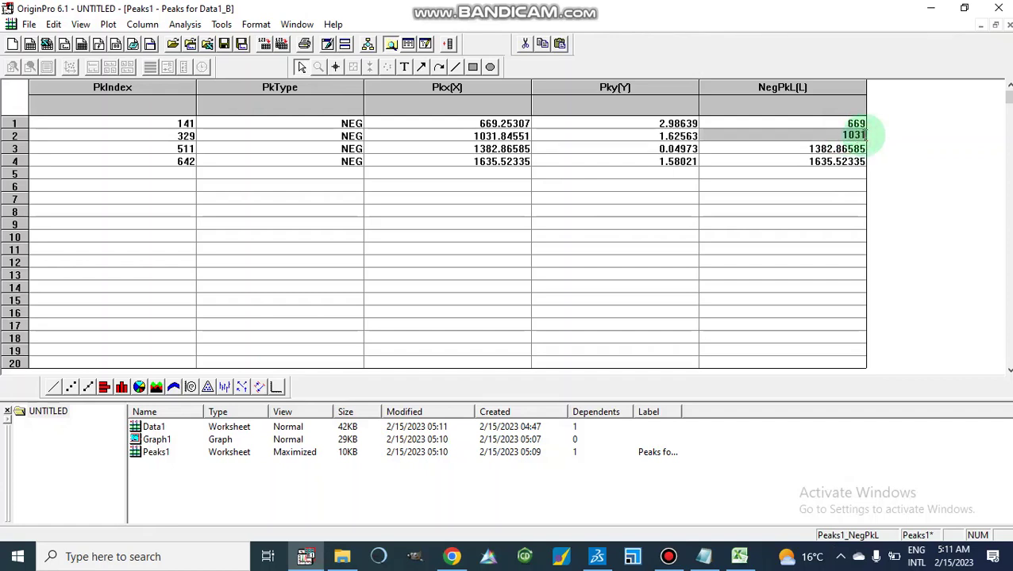
# Shorten the third and fourth NegPkL peak labels to 1382 and 1635, then return to Graph1
pyautogui.click(862, 149)
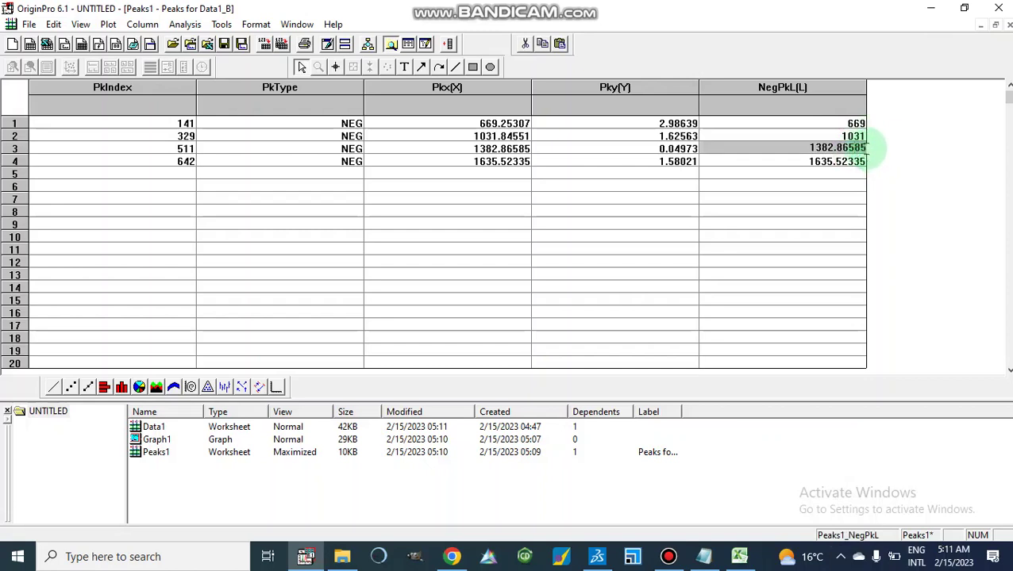
pyautogui.press('BackSpace')
pyautogui.press('BackSpace')
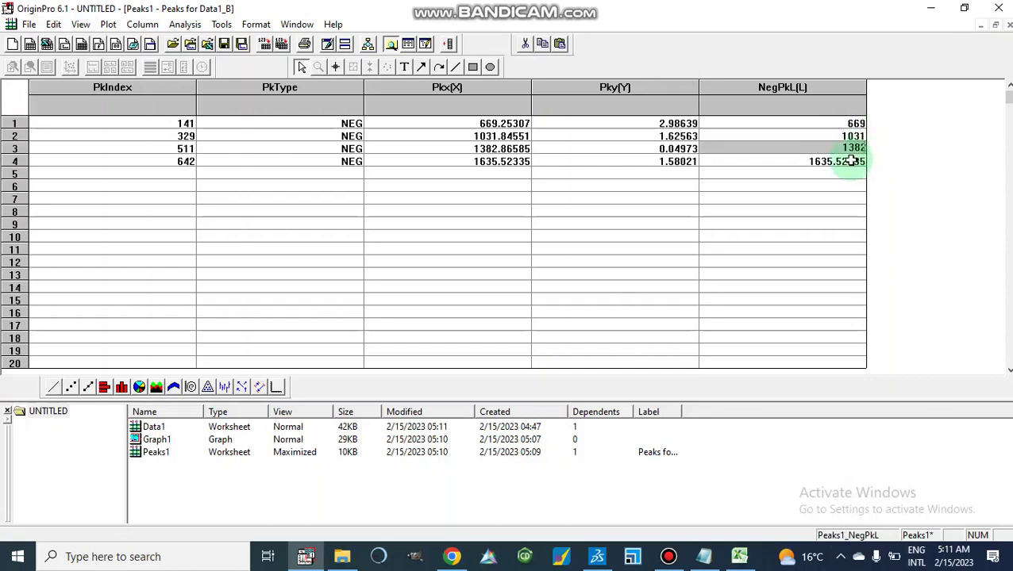
pyautogui.click(850, 161)
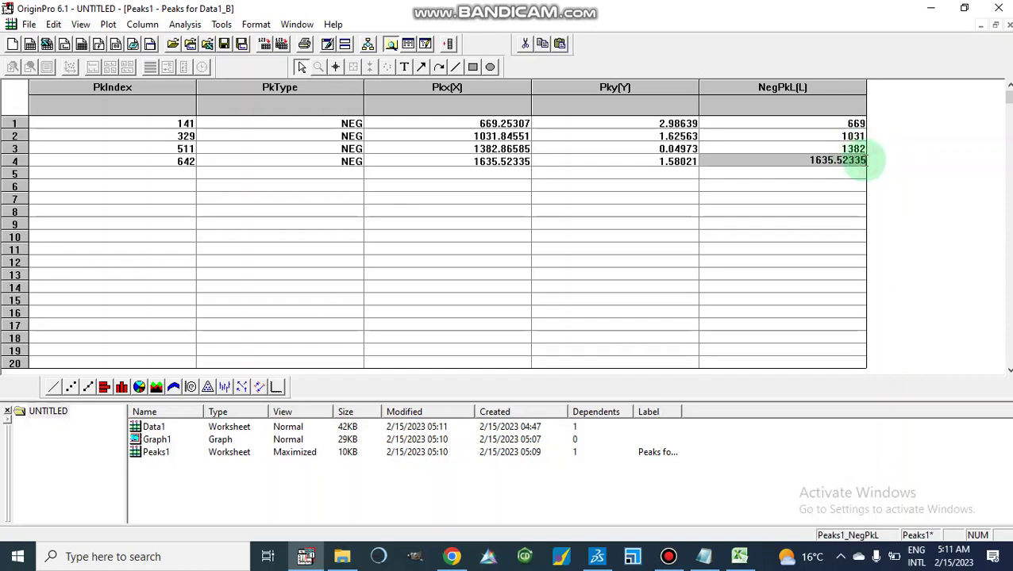
pyautogui.click(867, 161)
pyautogui.press('BackSpace')
pyautogui.press('BackSpace')
pyautogui.press('BackSpace')
pyautogui.press('BackSpace')
pyautogui.click(807, 212)
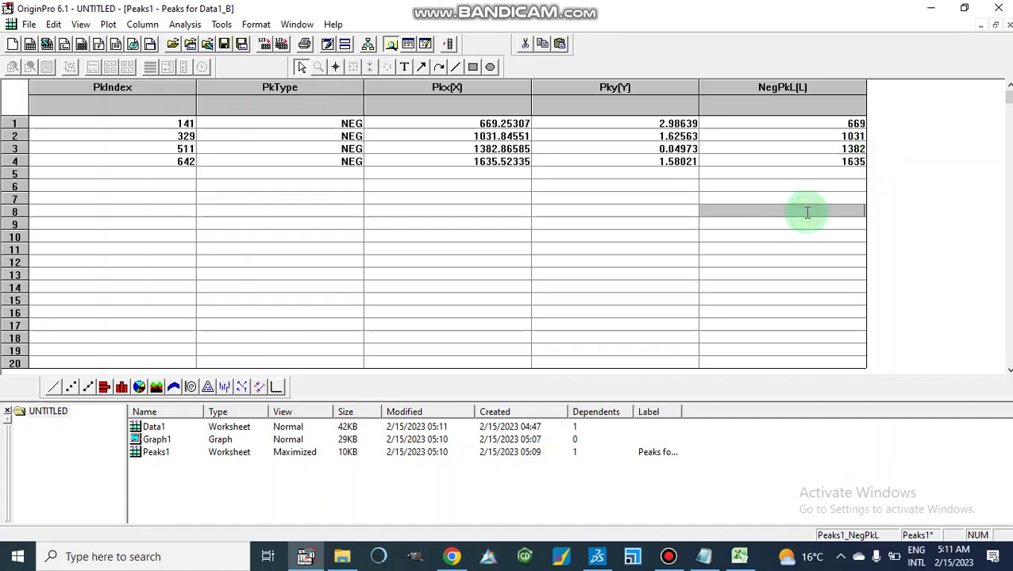
pyautogui.doubleClick(151, 439)
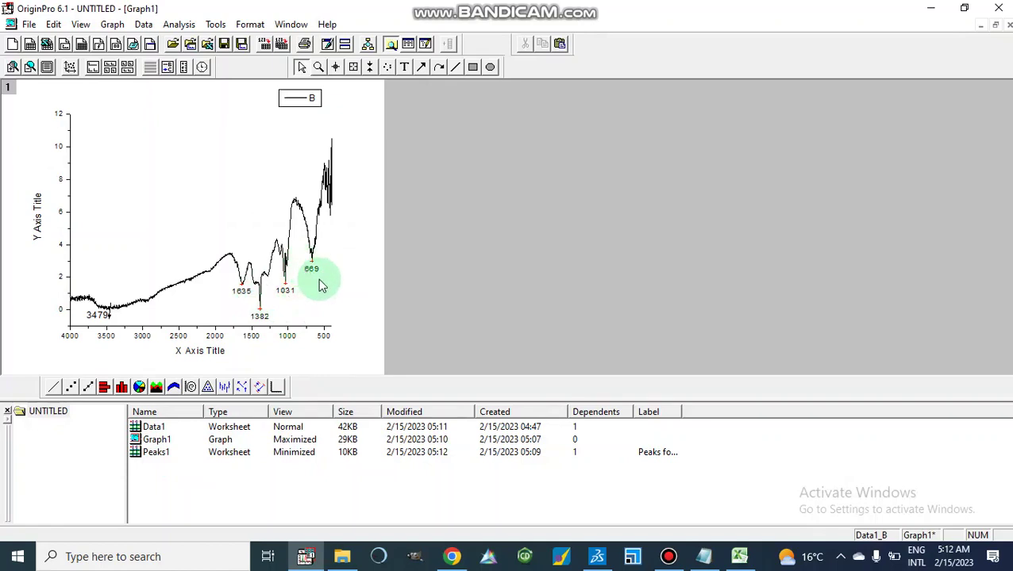
# Change the peak markers to solid downward triangles in black and apply the plot settings
pyautogui.doubleClick(242, 287)
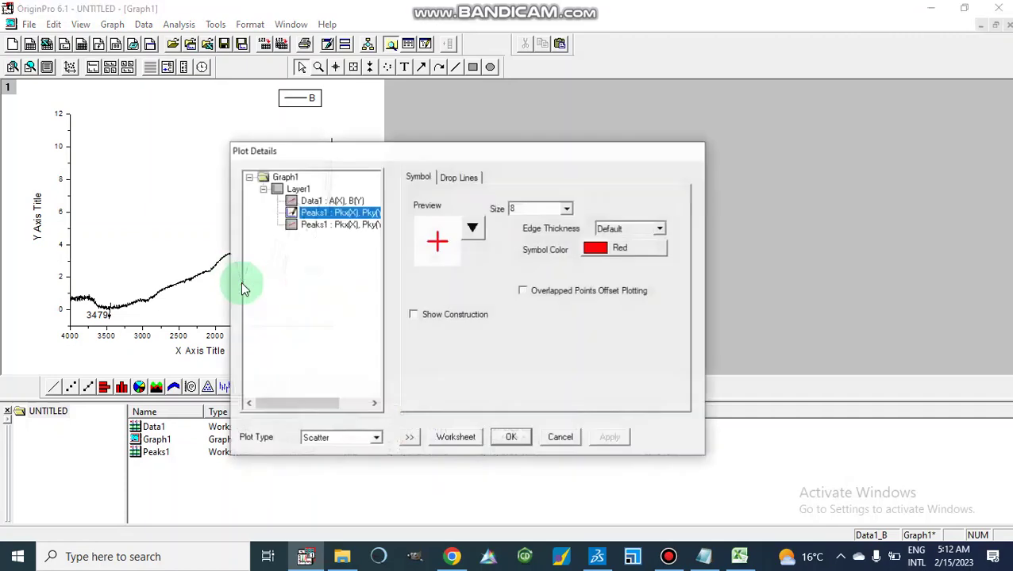
pyautogui.click(471, 228)
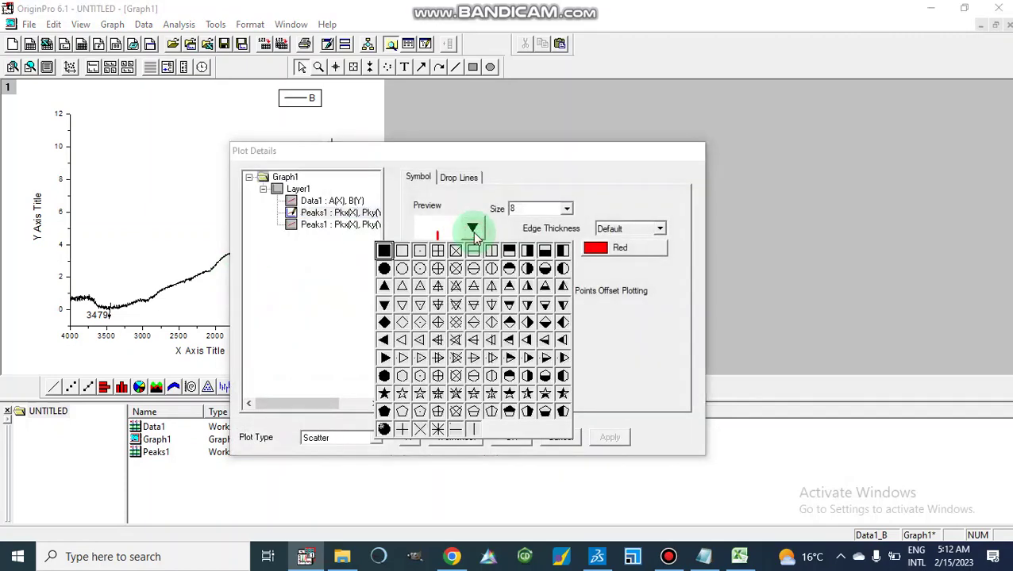
pyautogui.click(384, 305)
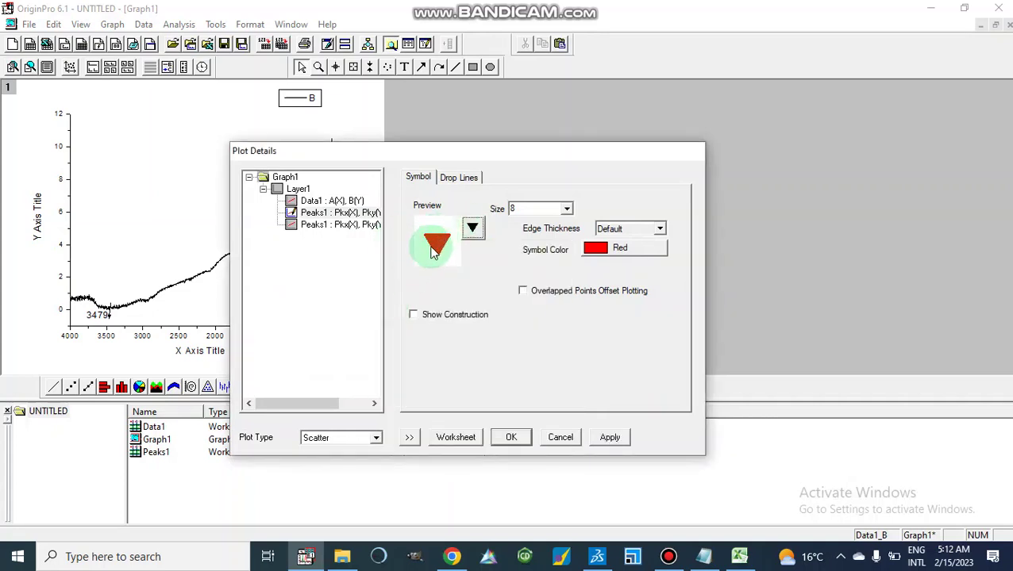
pyautogui.click(612, 251)
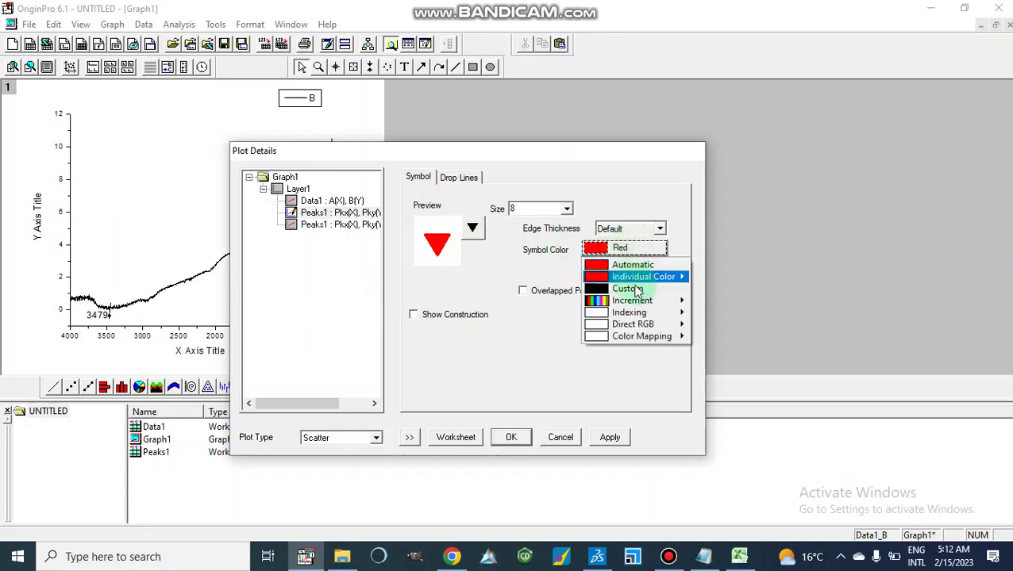
pyautogui.moveTo(647, 276)
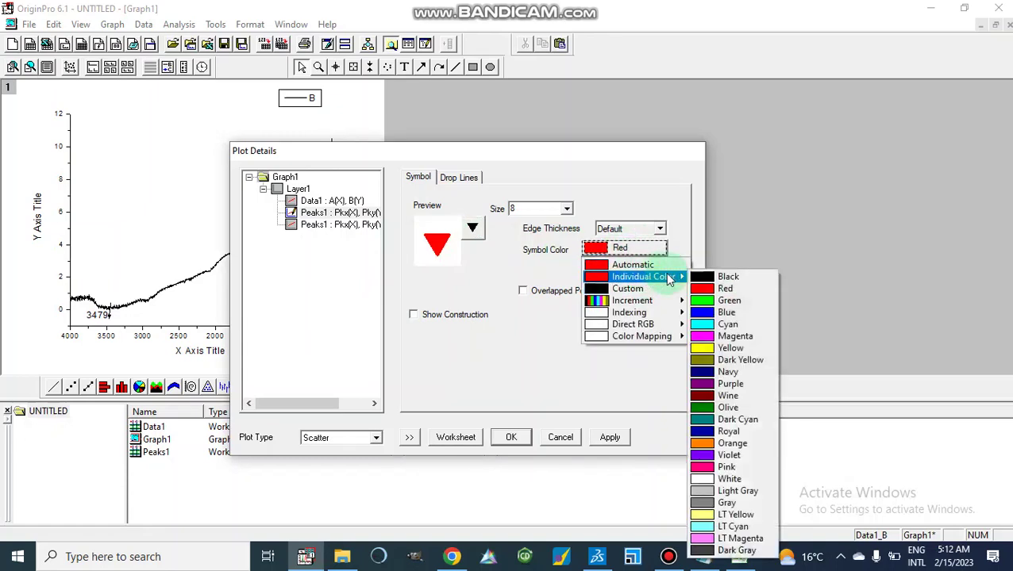
pyautogui.click(704, 280)
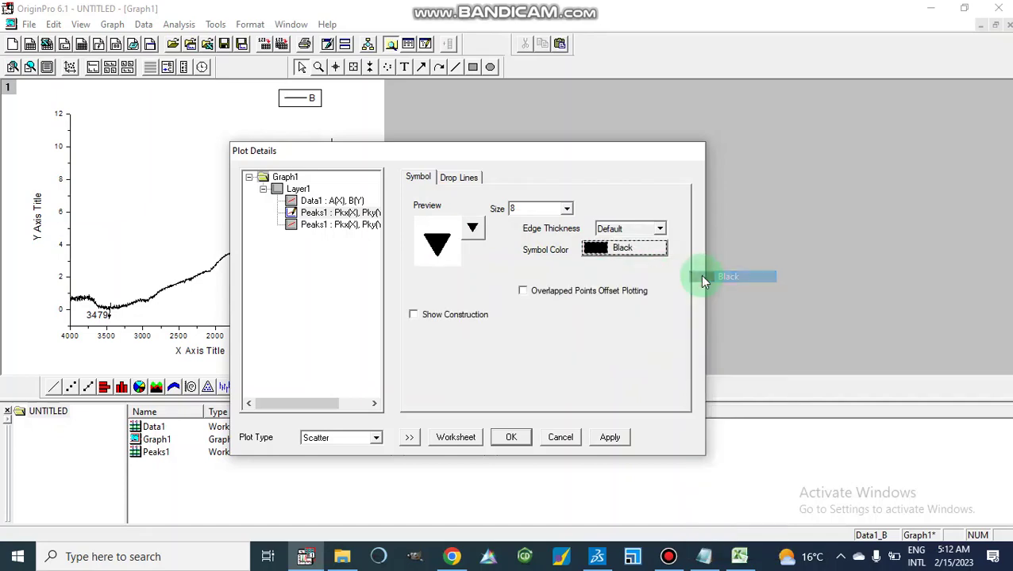
pyautogui.click(607, 443)
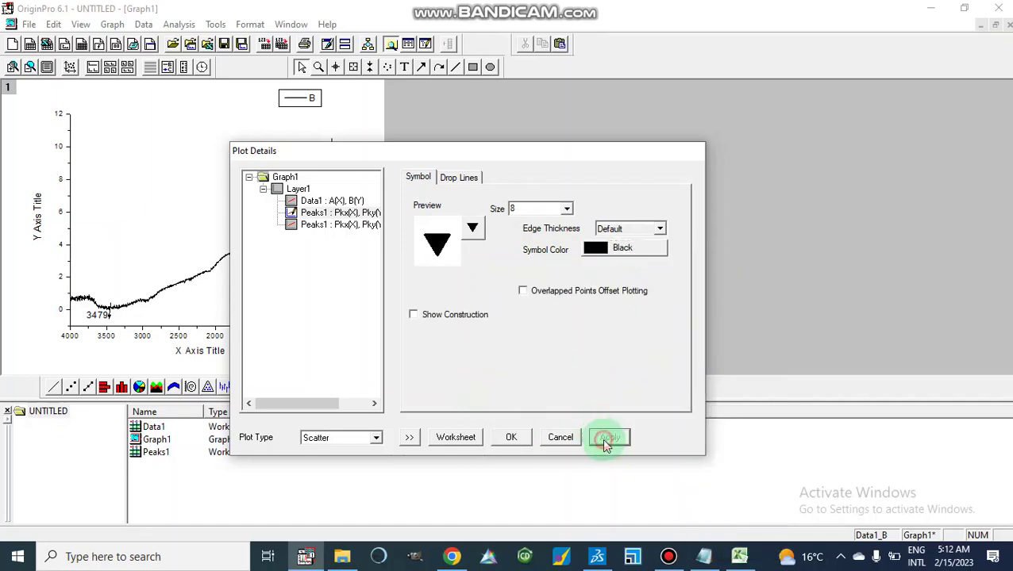
pyautogui.click(511, 438)
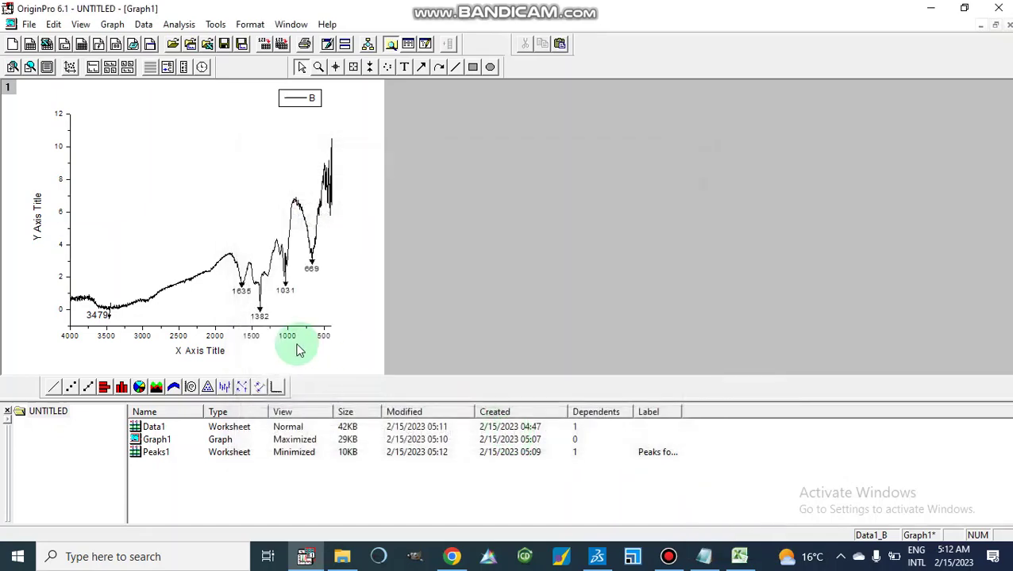
# Recolor the triangular peak markers blue and apply the change
pyautogui.doubleClick(312, 264)
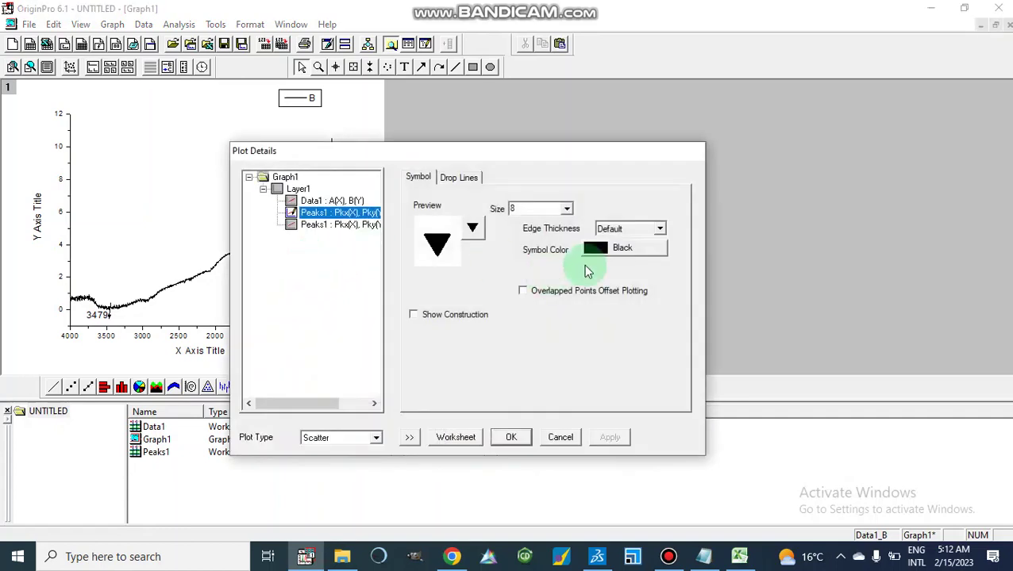
pyautogui.click(624, 250)
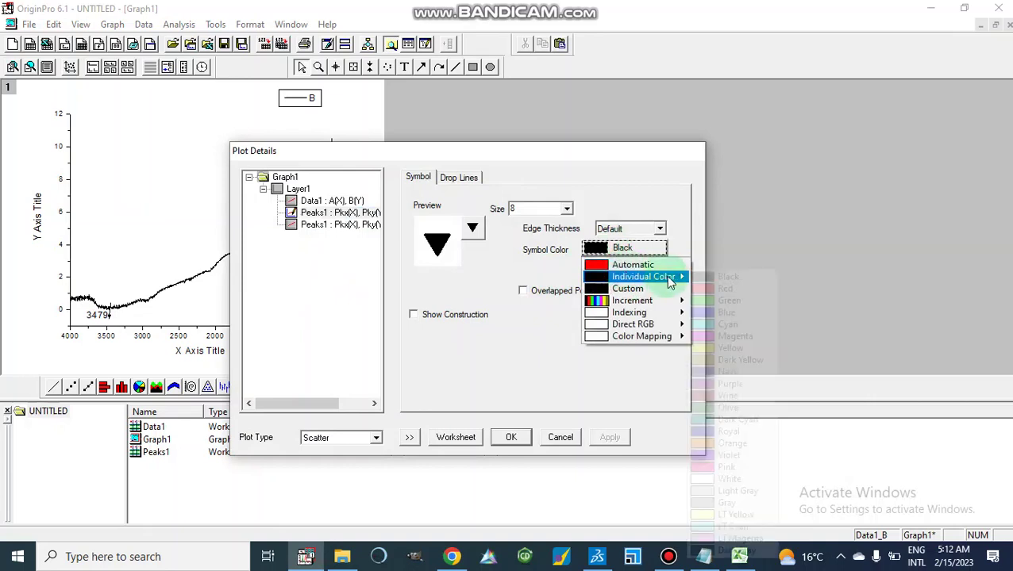
pyautogui.moveTo(672, 276)
pyautogui.click(701, 314)
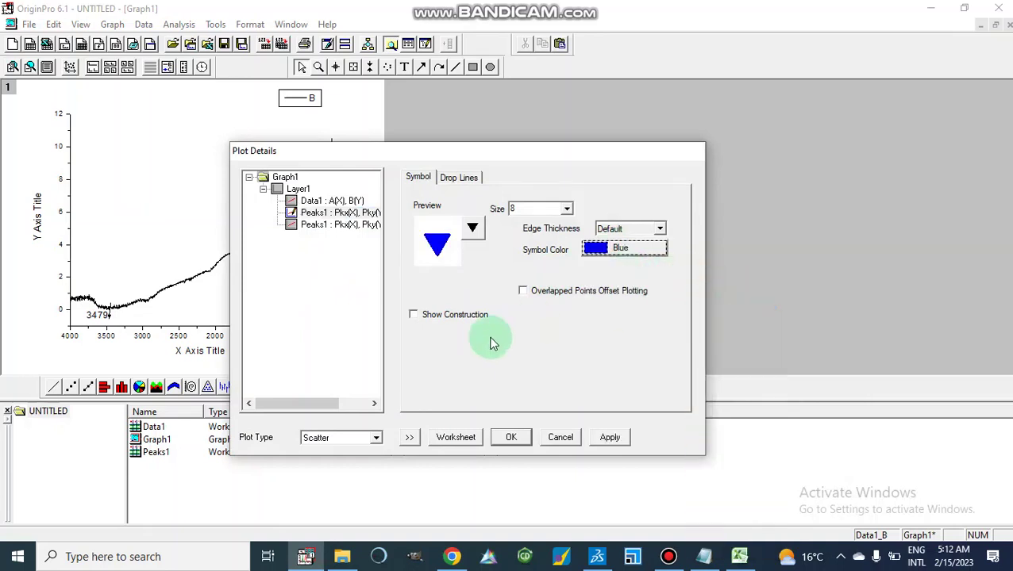
pyautogui.click(610, 437)
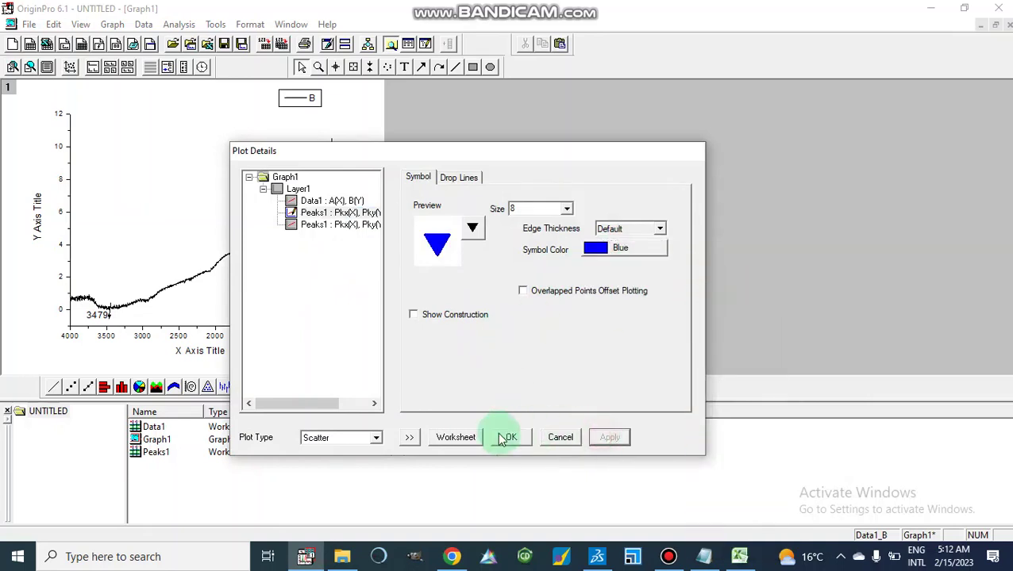
pyautogui.click(508, 437)
# Recolor the text of the peak value labels on the graph blue
pyautogui.click(288, 291)
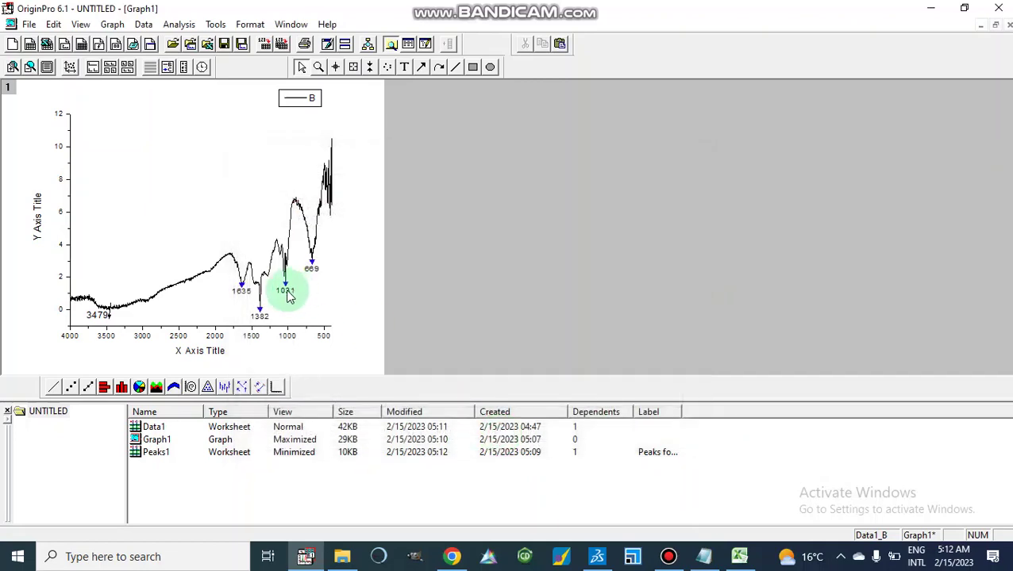
pyautogui.doubleClick(288, 292)
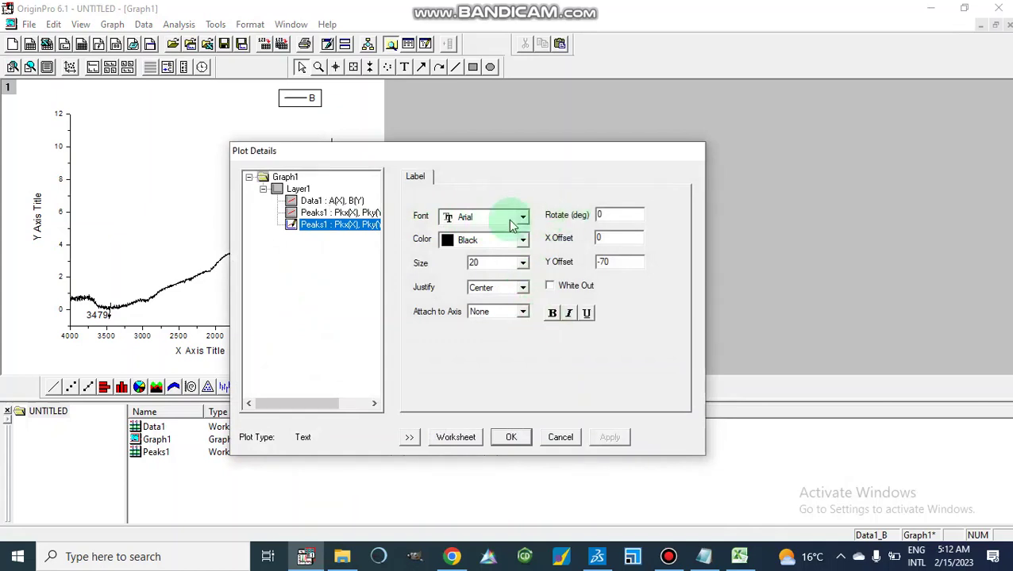
pyautogui.click(520, 241)
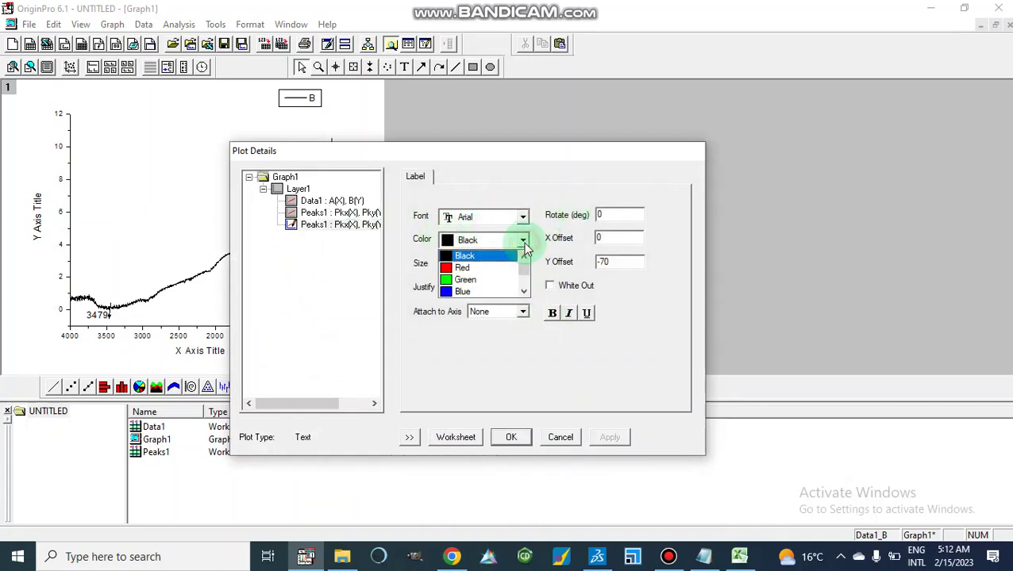
pyautogui.click(493, 292)
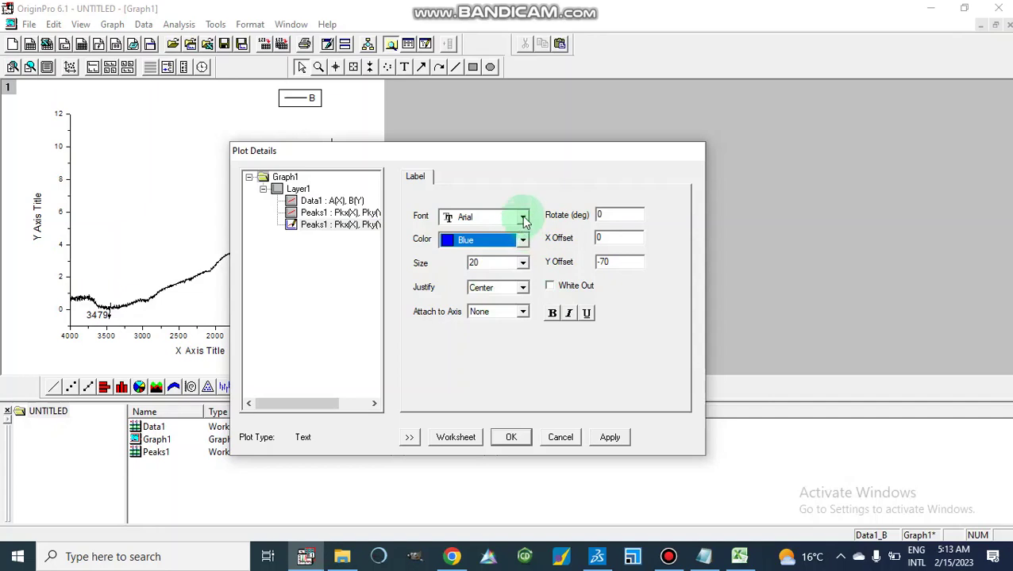
# Set the peak labels' font to bold Times New Roman, then apply and close the label settings
pyautogui.click(522, 217)
pyautogui.press('t')
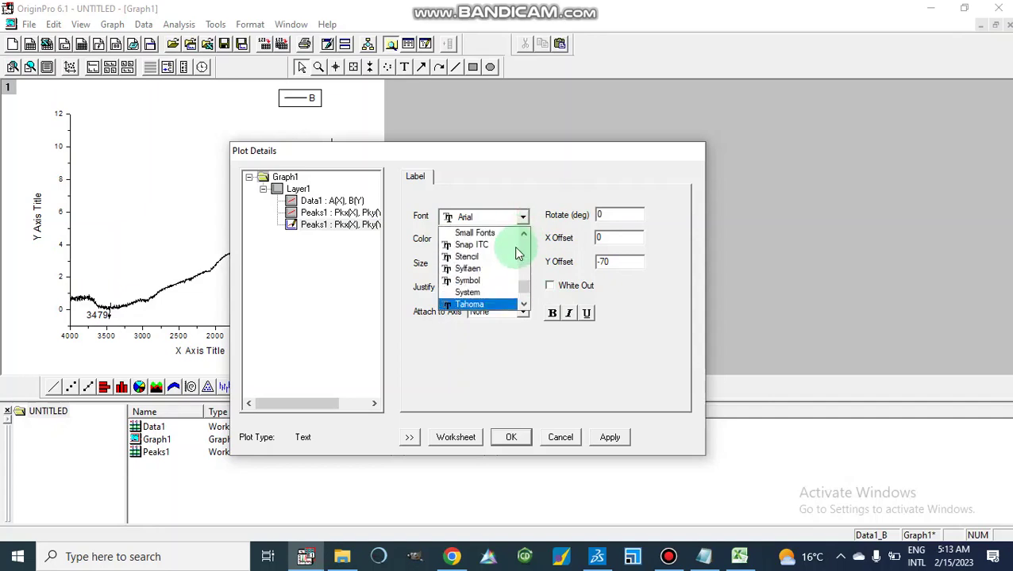
pyautogui.click(523, 307)
pyautogui.click(523, 307)
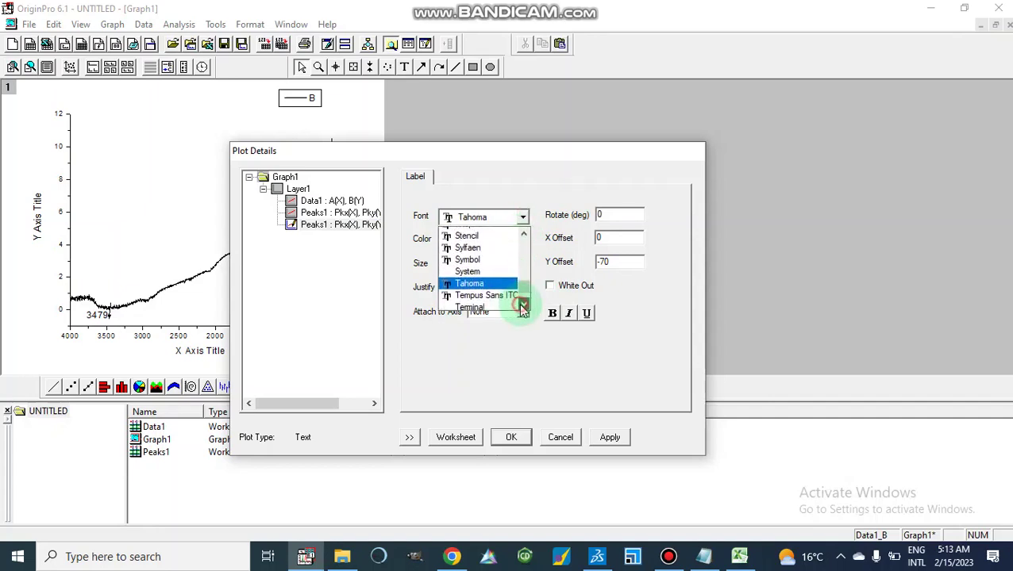
pyautogui.click(523, 307)
pyautogui.click(523, 307)
pyautogui.click(523, 307)
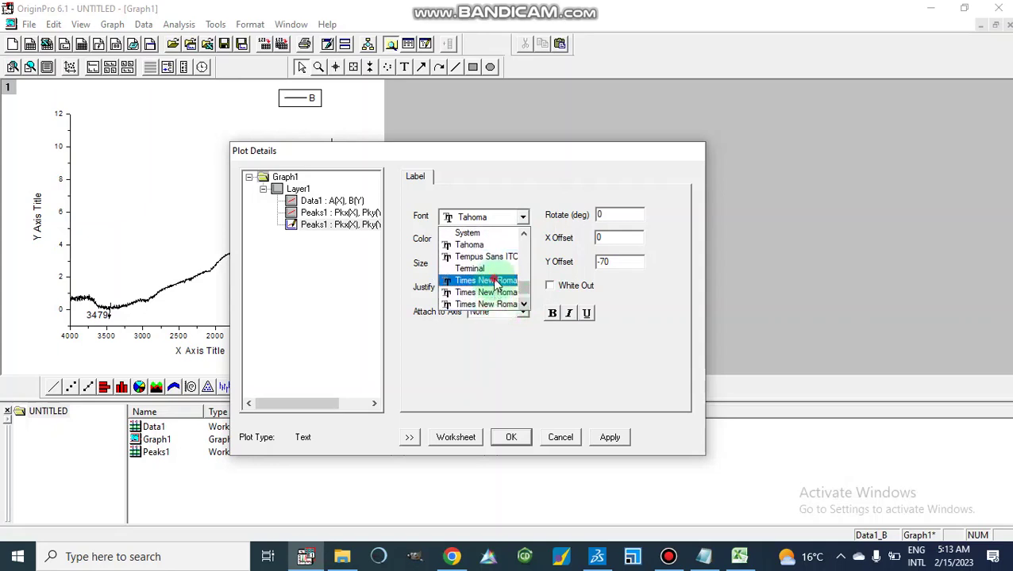
pyautogui.click(497, 281)
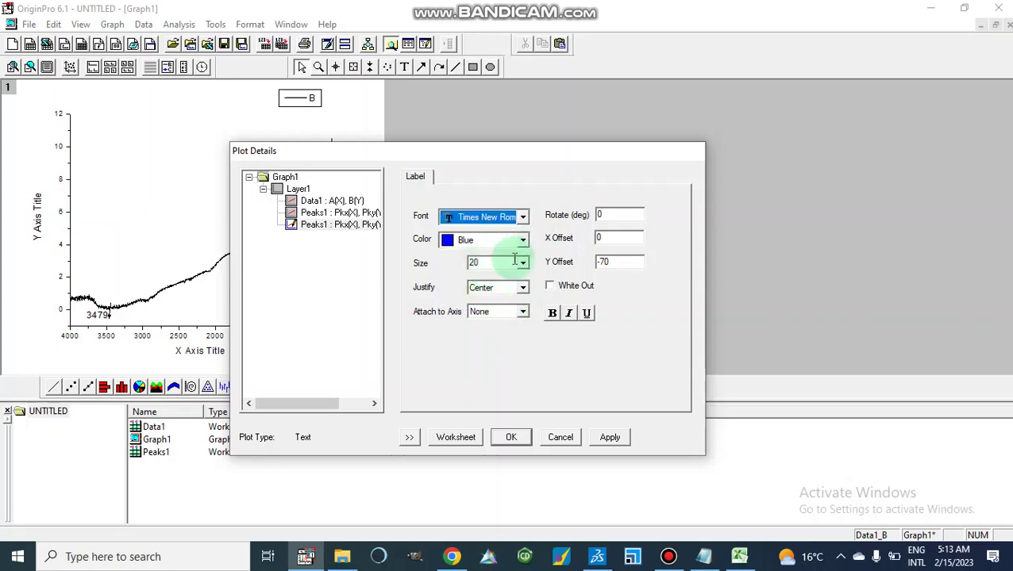
pyautogui.click(553, 314)
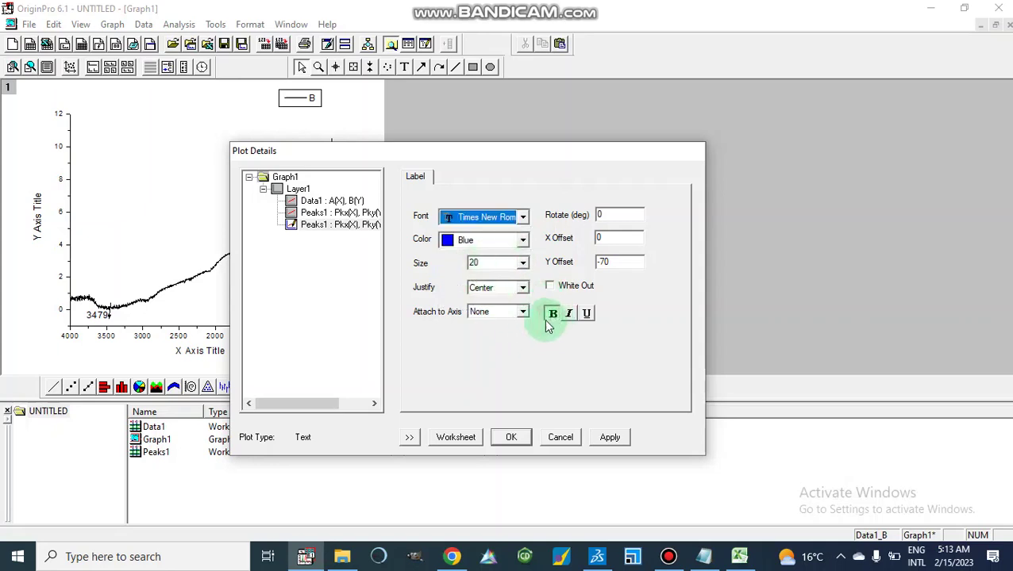
pyautogui.click(611, 440)
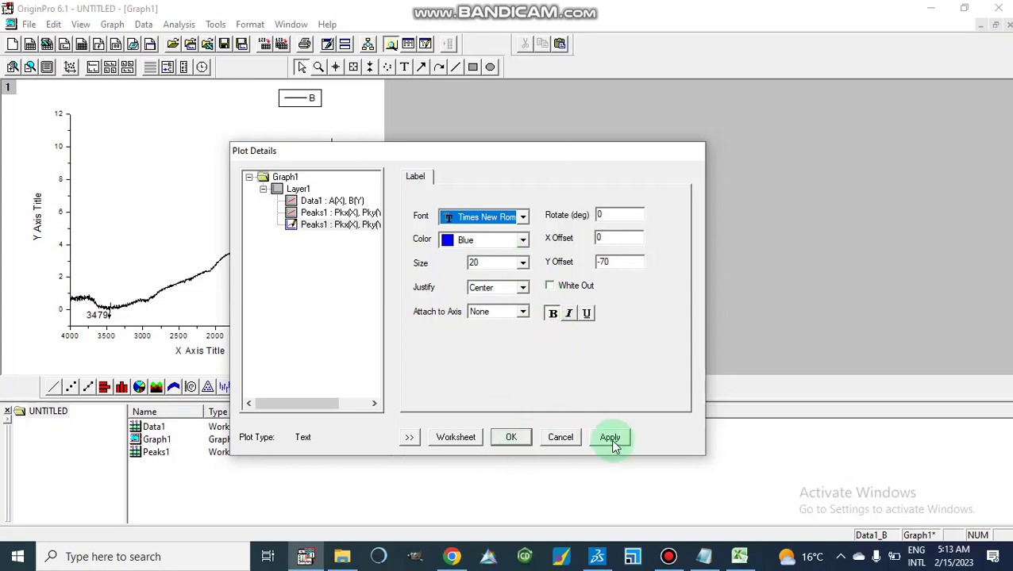
pyautogui.click(512, 438)
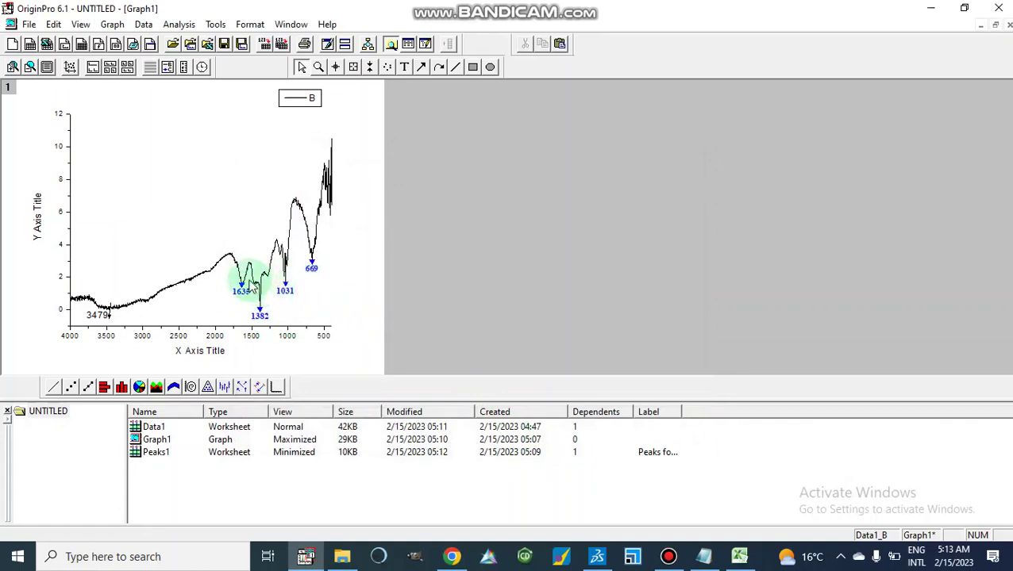
# Set the data curve's line width to 2, keeping the solid style, and apply it
pyautogui.doubleClick(295, 203)
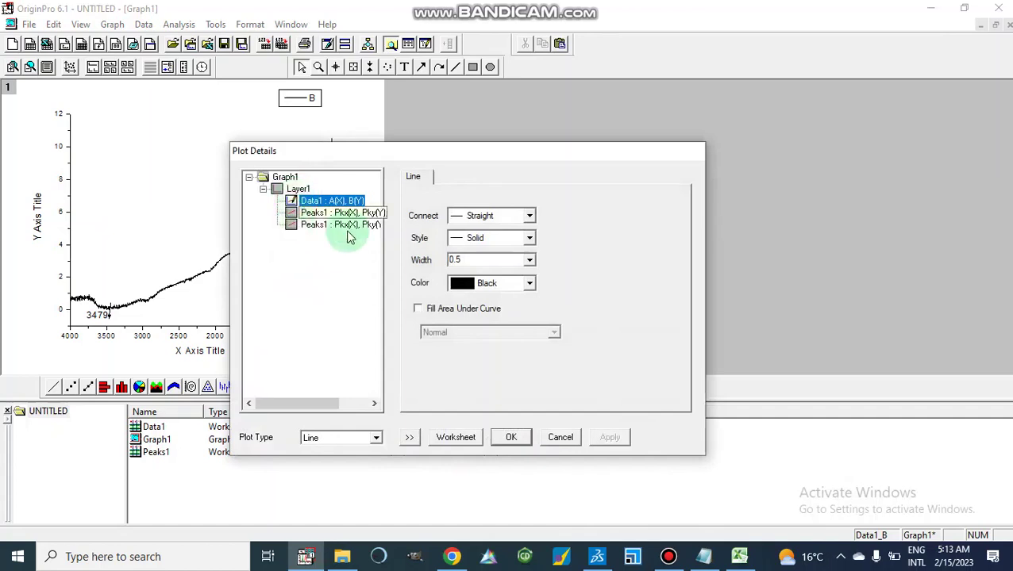
pyautogui.click(529, 238)
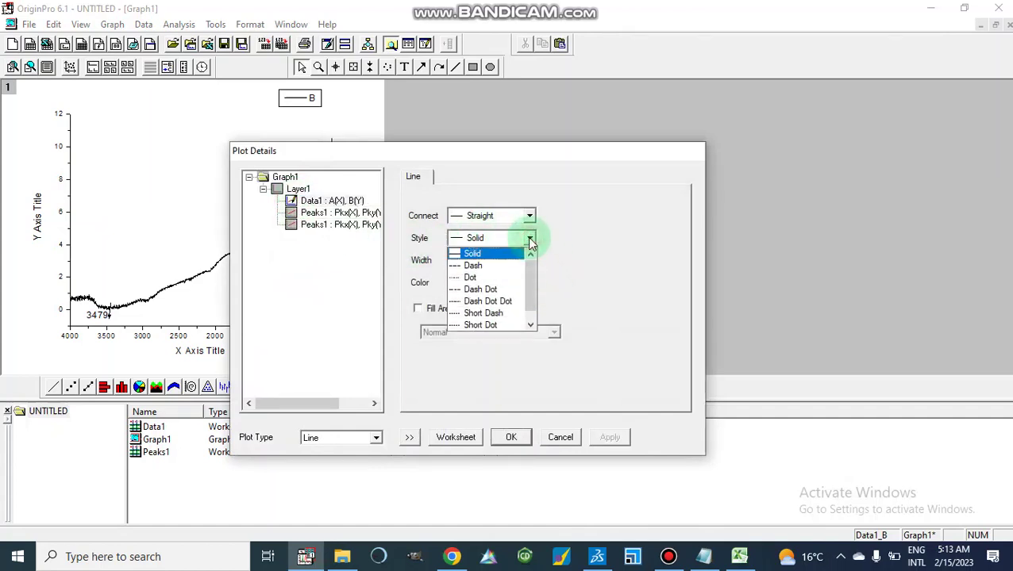
pyautogui.click(529, 238)
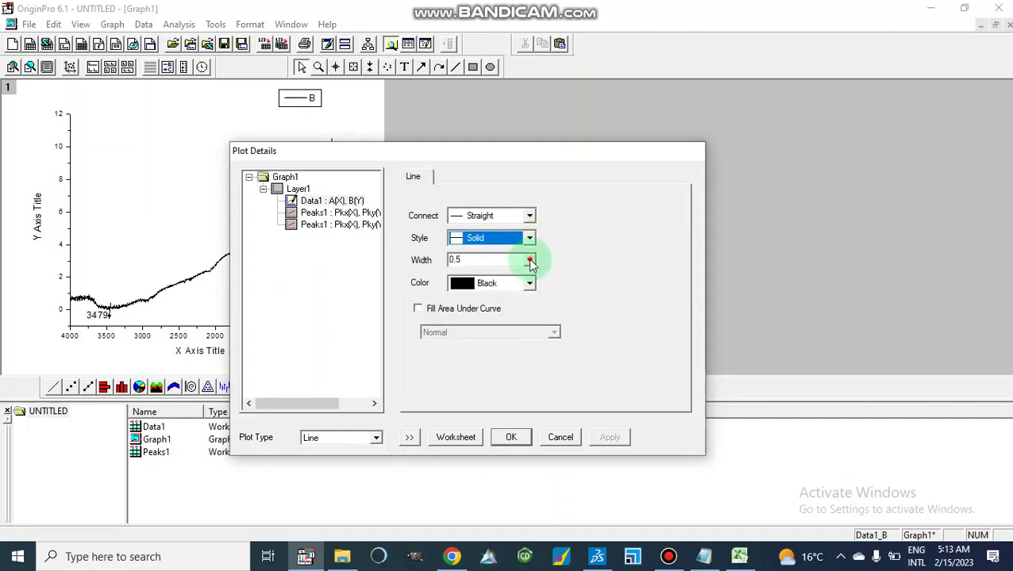
pyautogui.click(530, 261)
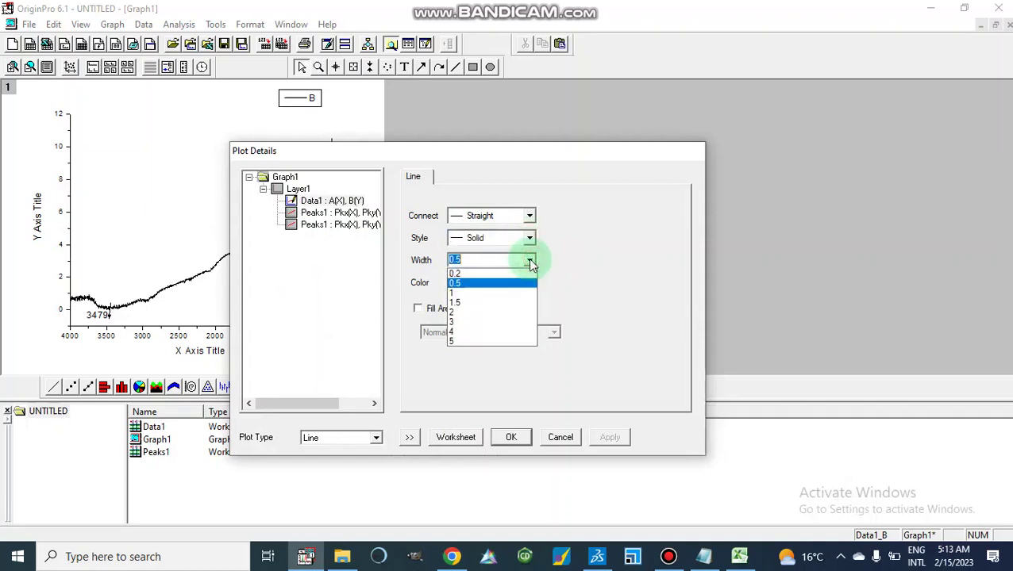
pyautogui.click(451, 312)
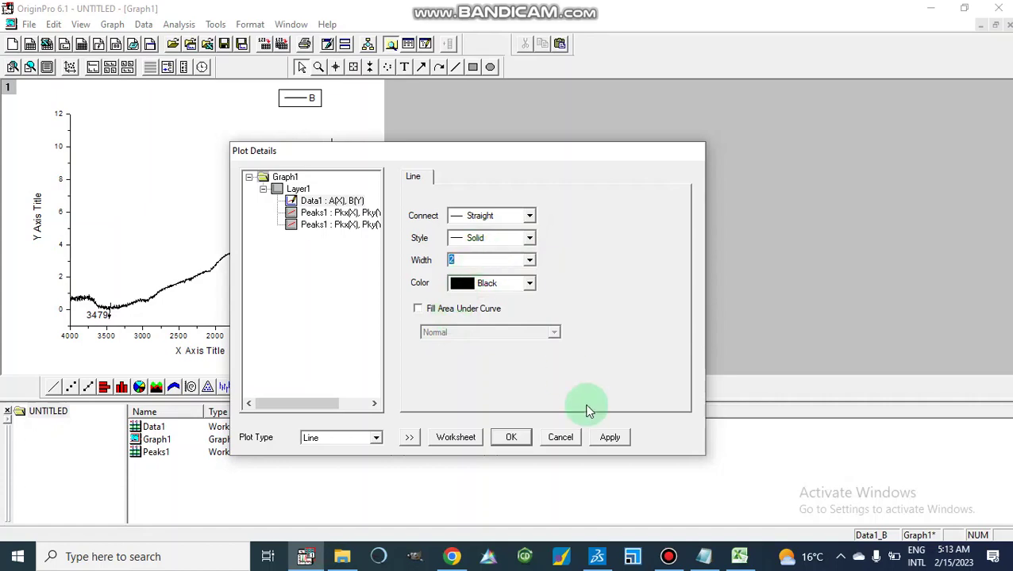
pyautogui.click(607, 437)
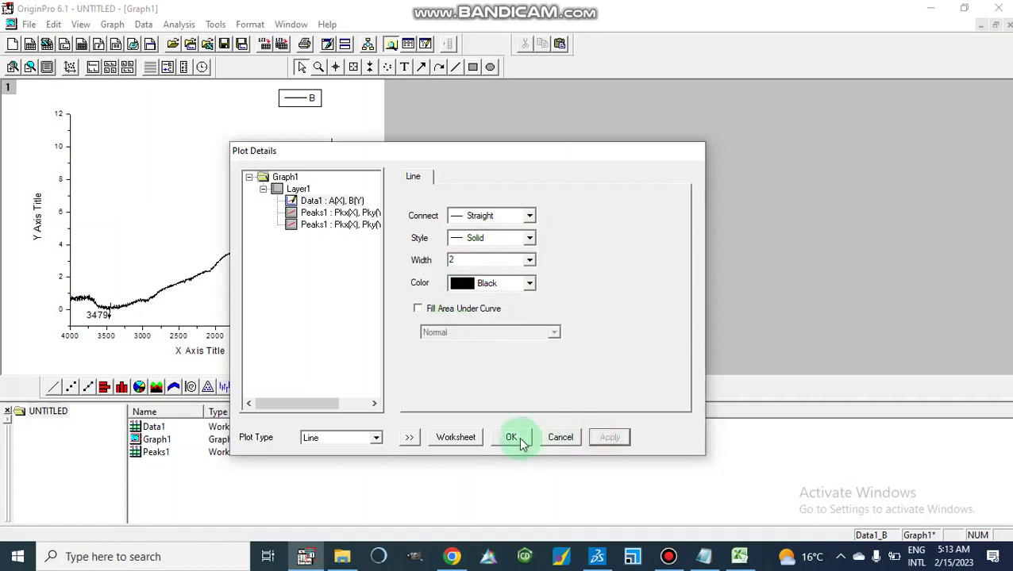
# Change the data curve's line color to red, then apply and close the plot settings
pyautogui.click(530, 284)
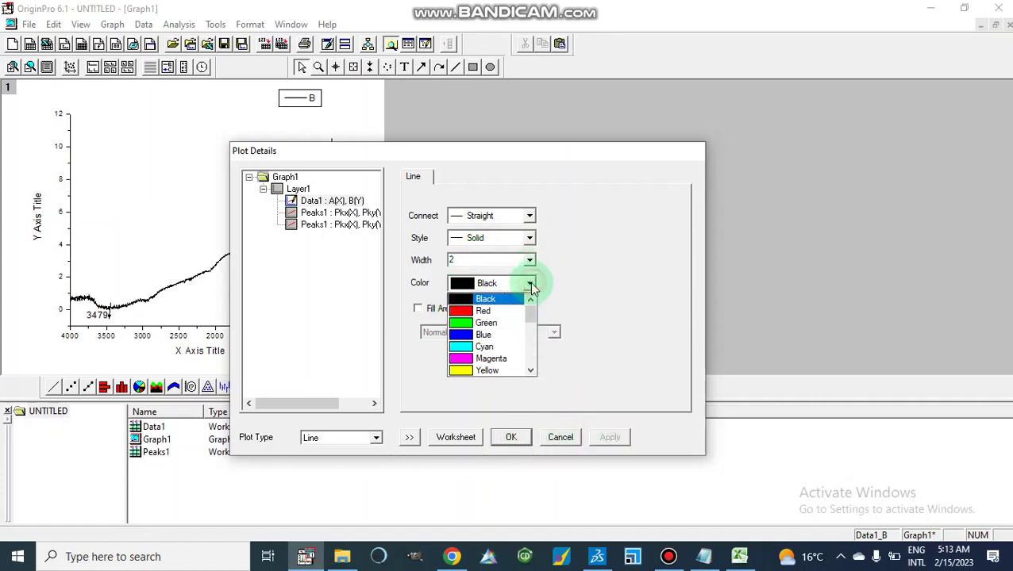
pyautogui.click(498, 312)
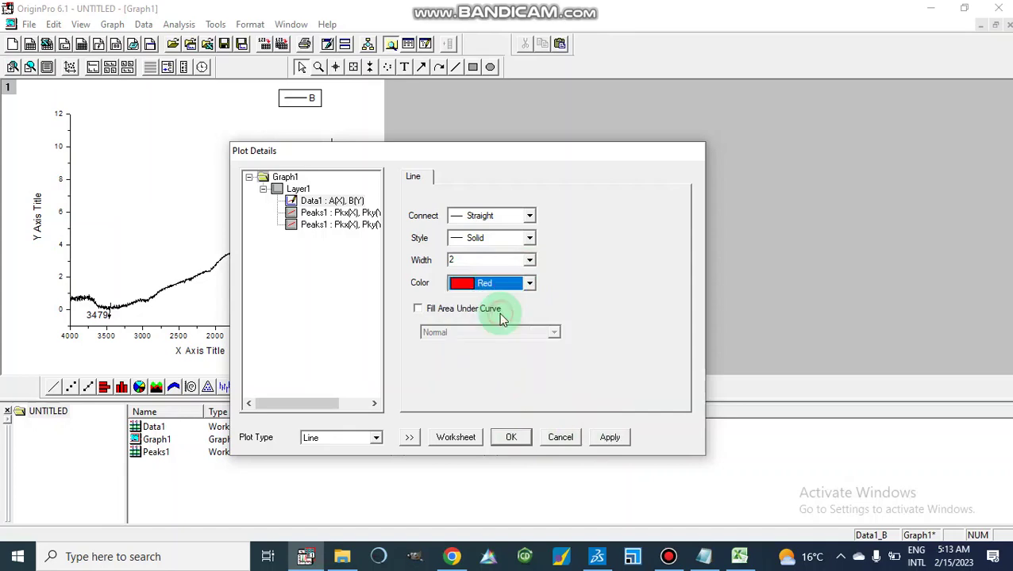
pyautogui.click(608, 439)
pyautogui.click(515, 439)
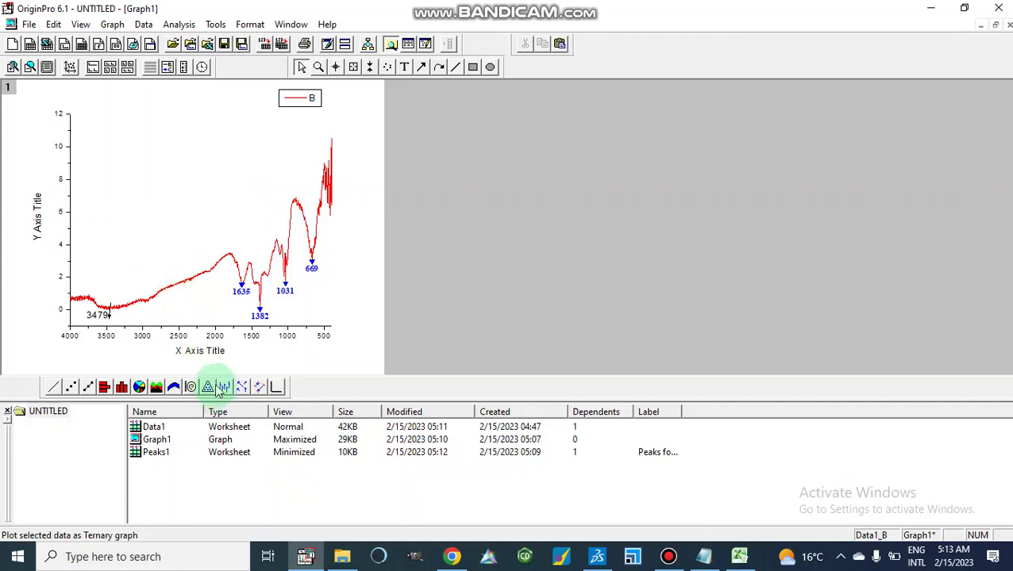
# Replace the X axis title text with "Wavelength"
pyautogui.doubleClick(191, 353)
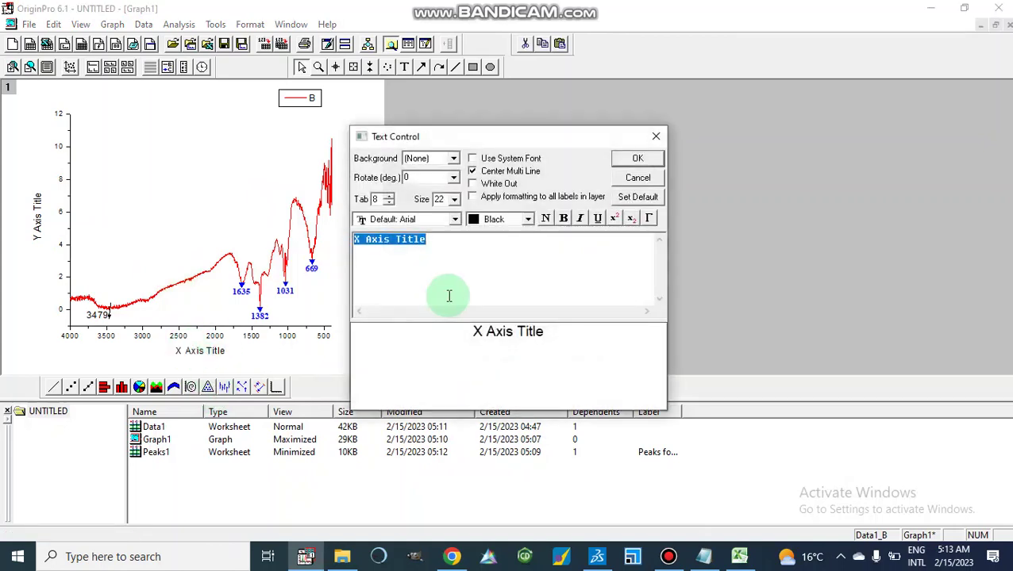
pyautogui.write('W')
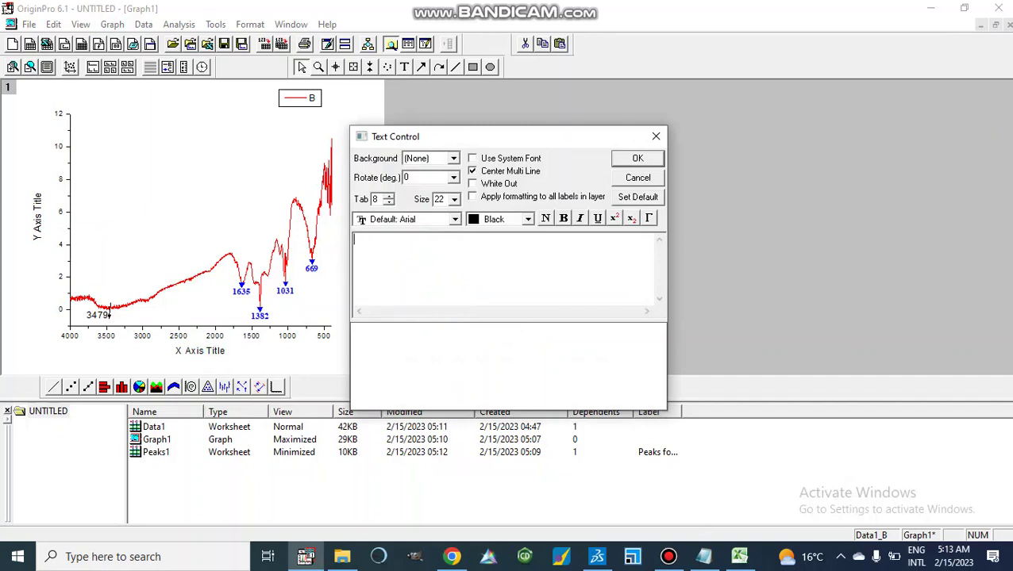
pyautogui.write('Waveln')
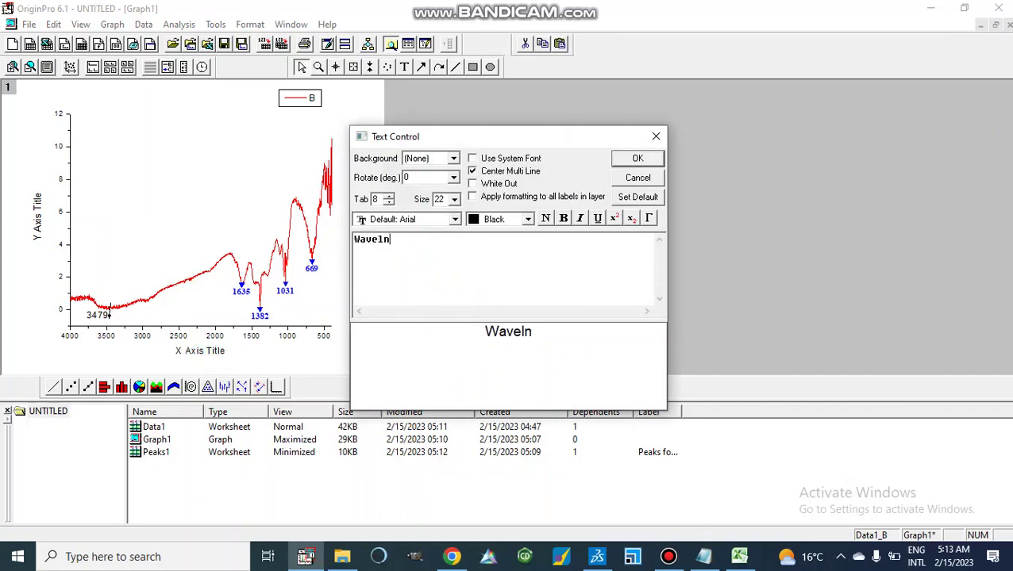
pyautogui.press('BackSpace')
pyautogui.write('en')
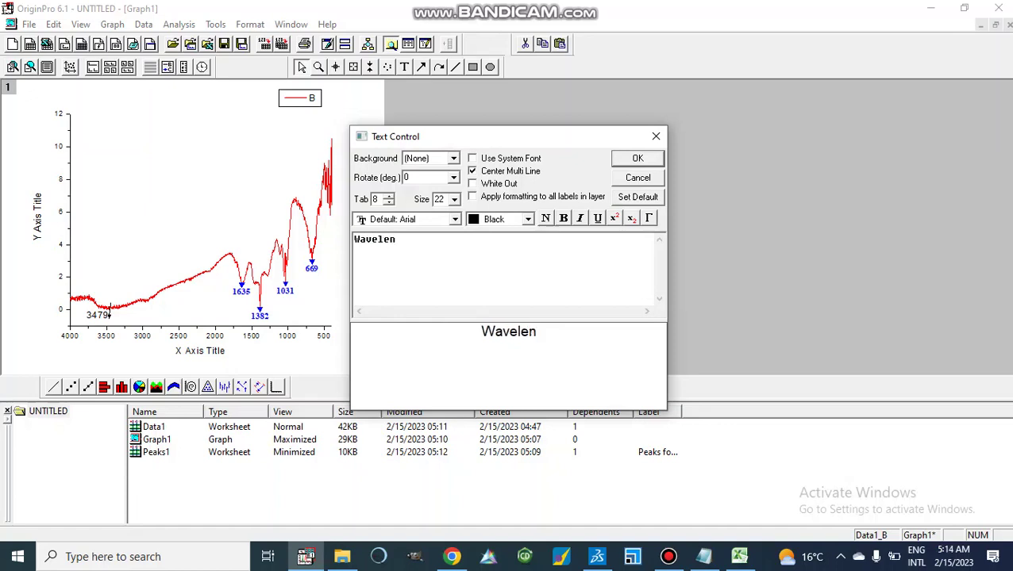
pyautogui.write('gth')
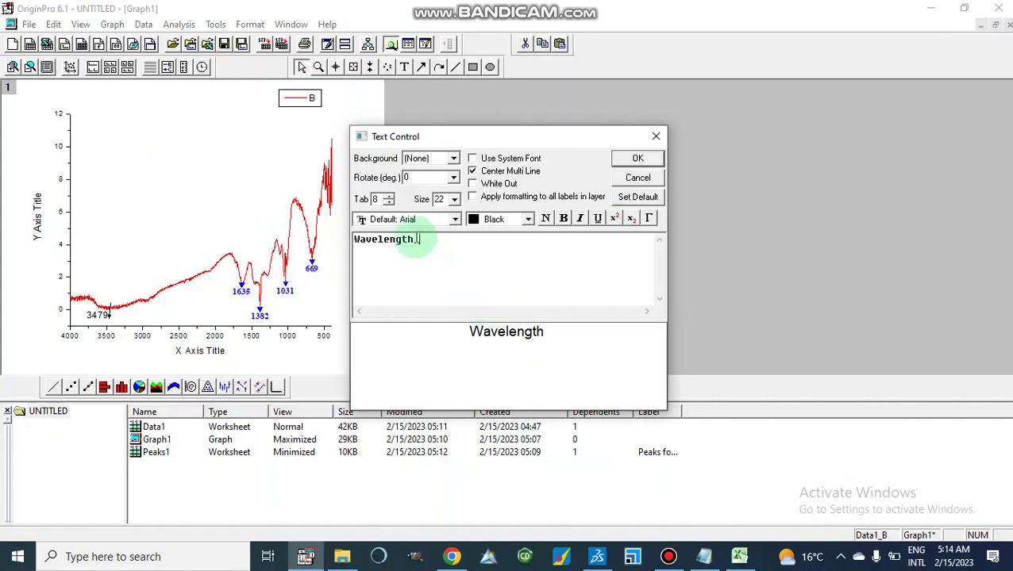
# Format the "Wavelength" title as bold Times New Roman and close the text editor
pyautogui.moveTo(416, 239); pyautogui.dragTo(326, 239)
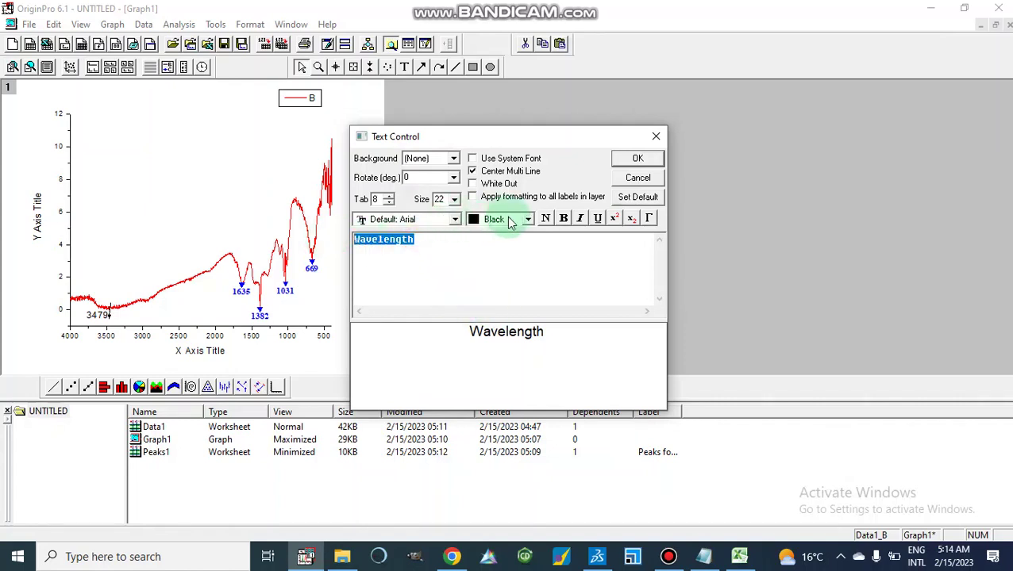
pyautogui.click(564, 220)
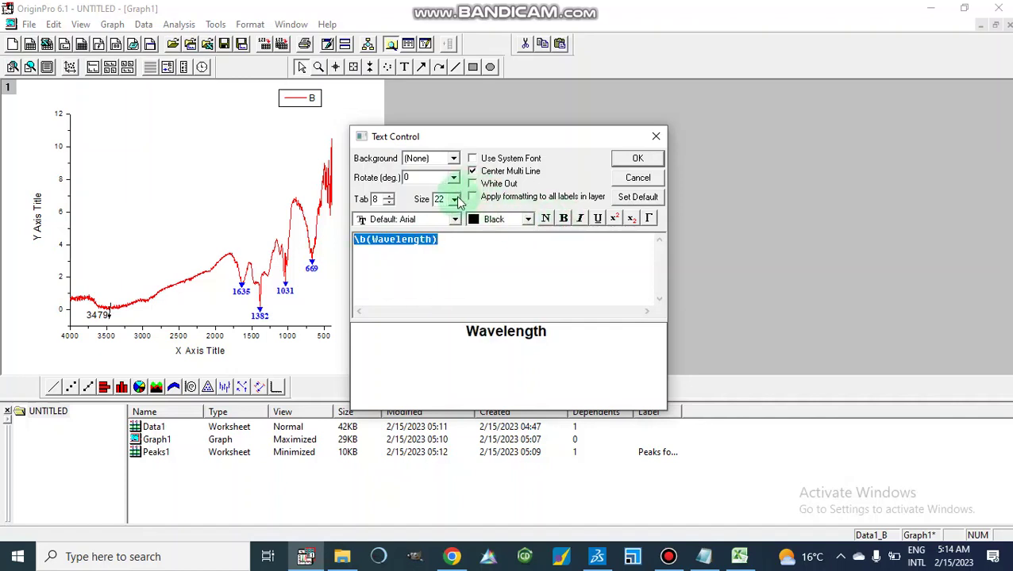
pyautogui.click(454, 200)
pyautogui.click(456, 202)
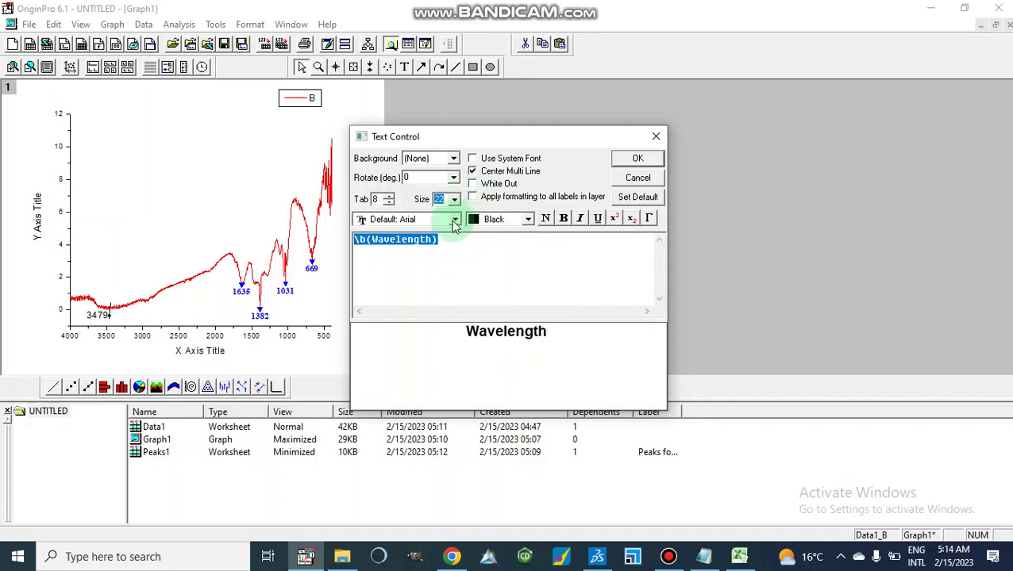
pyautogui.click(454, 221)
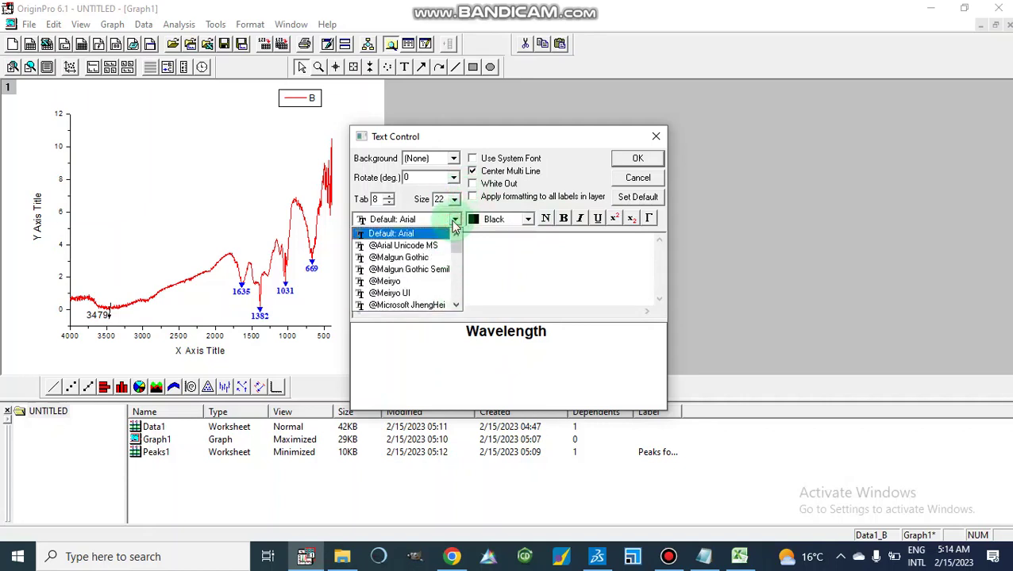
pyautogui.press('t')
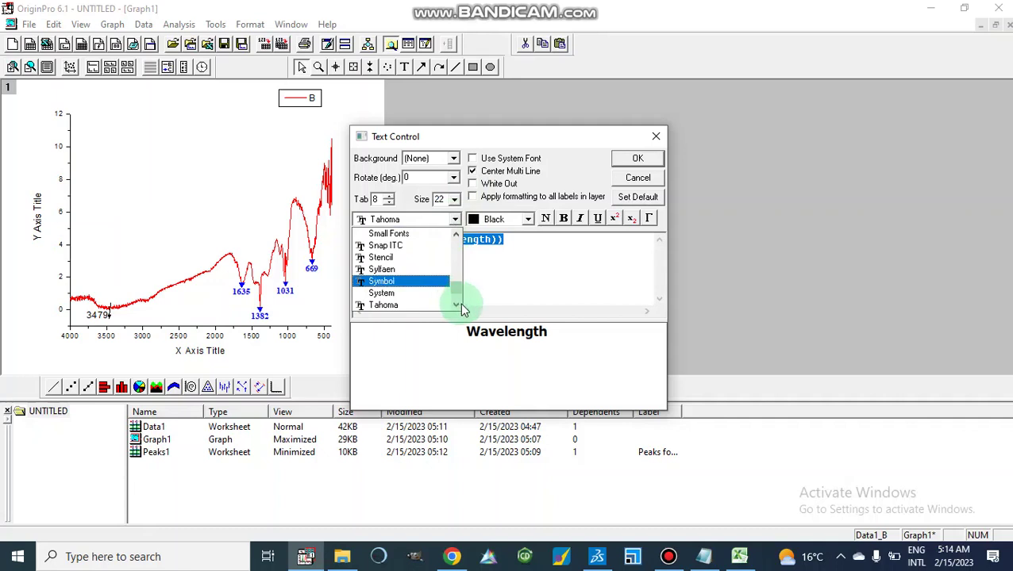
pyautogui.click(457, 305)
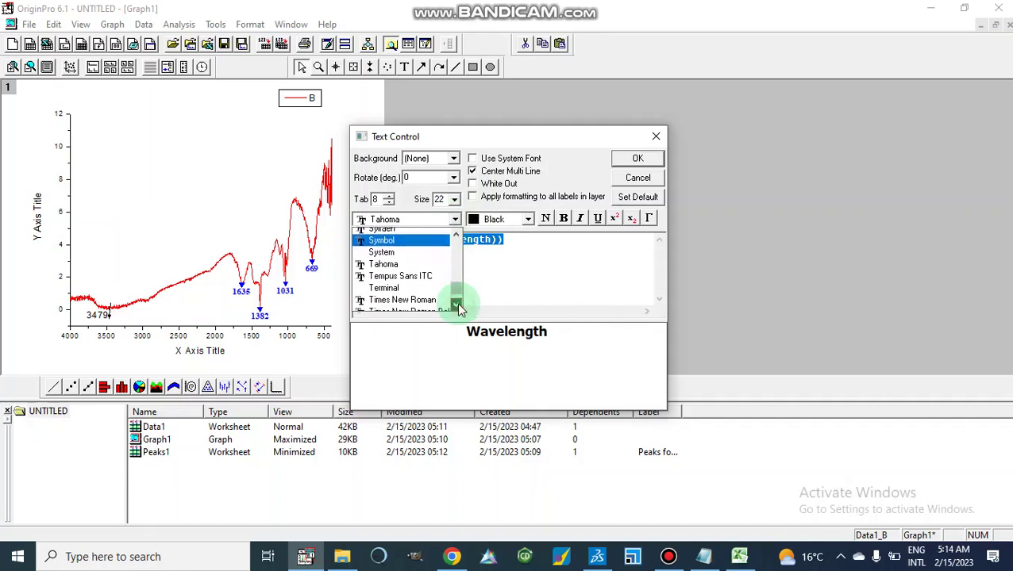
pyautogui.click(422, 282)
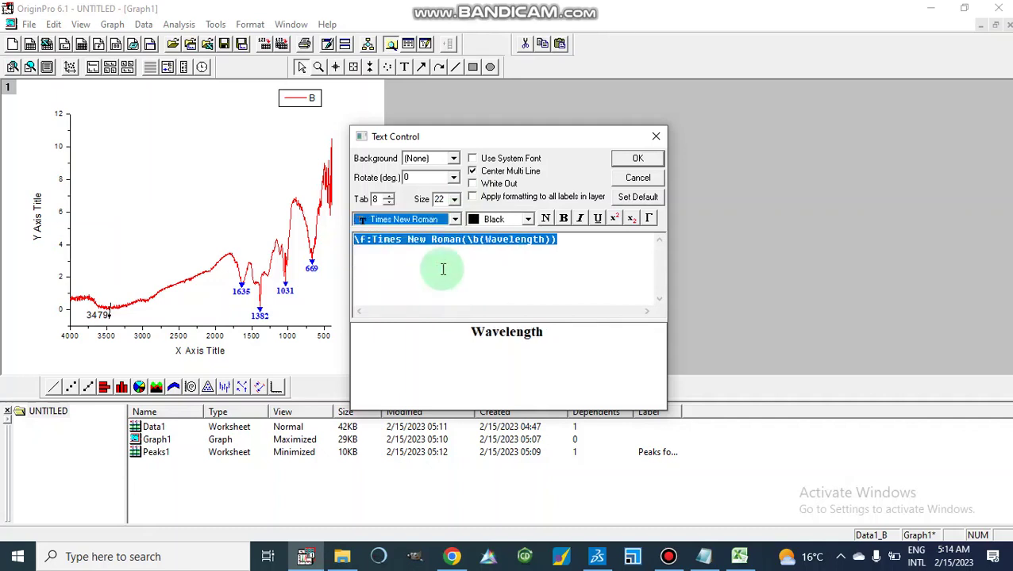
pyautogui.click(655, 136)
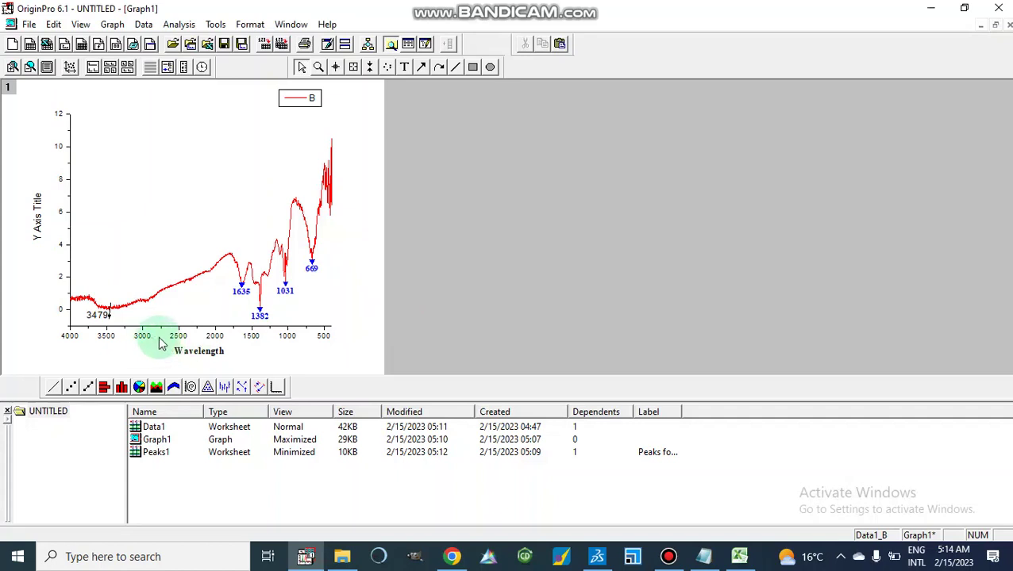
# Set the X axis scale's number of minor ticks to 0, then apply and close the axis settings
pyautogui.doubleClick(180, 340)
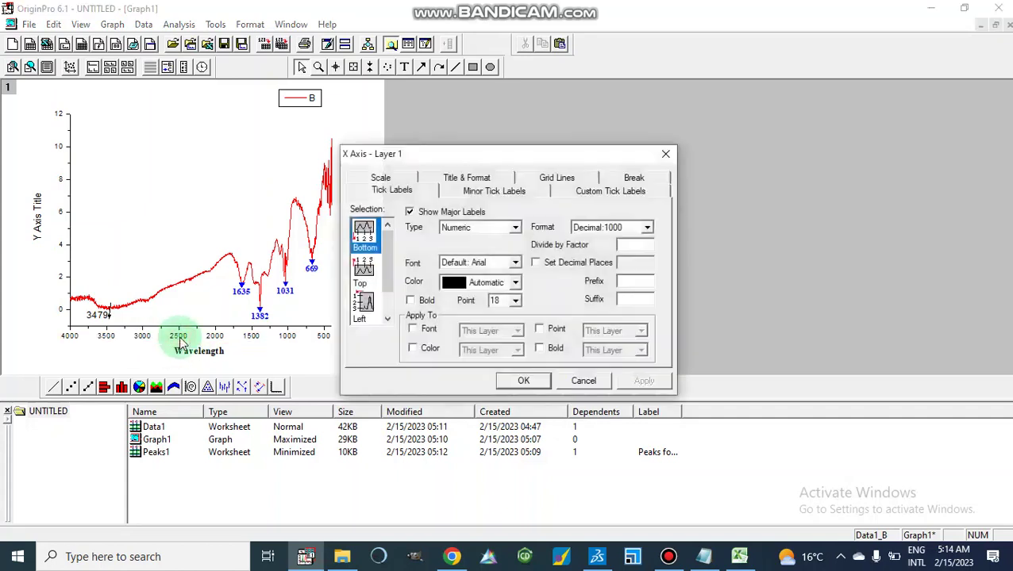
pyautogui.click(380, 177)
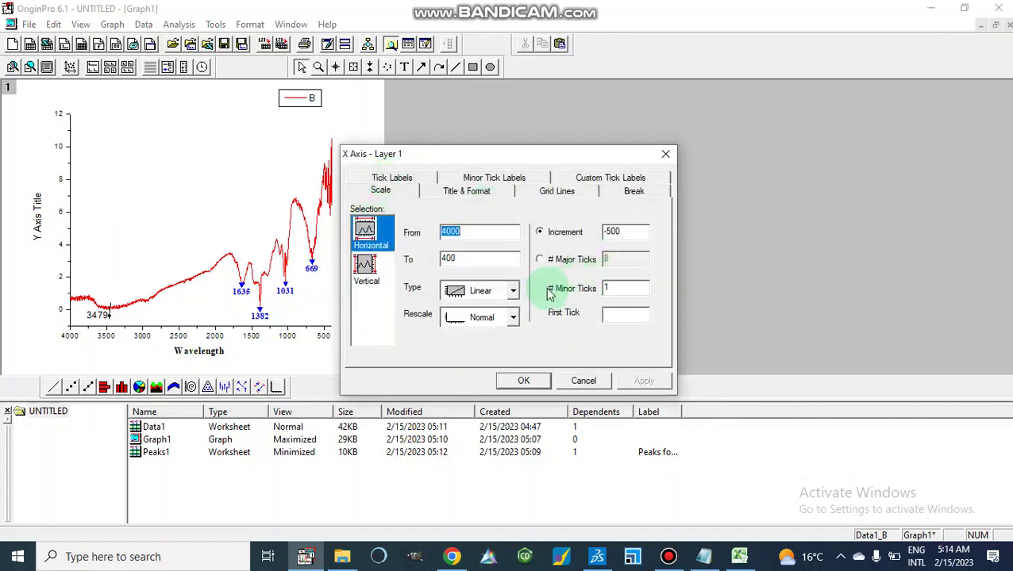
pyautogui.click(621, 288)
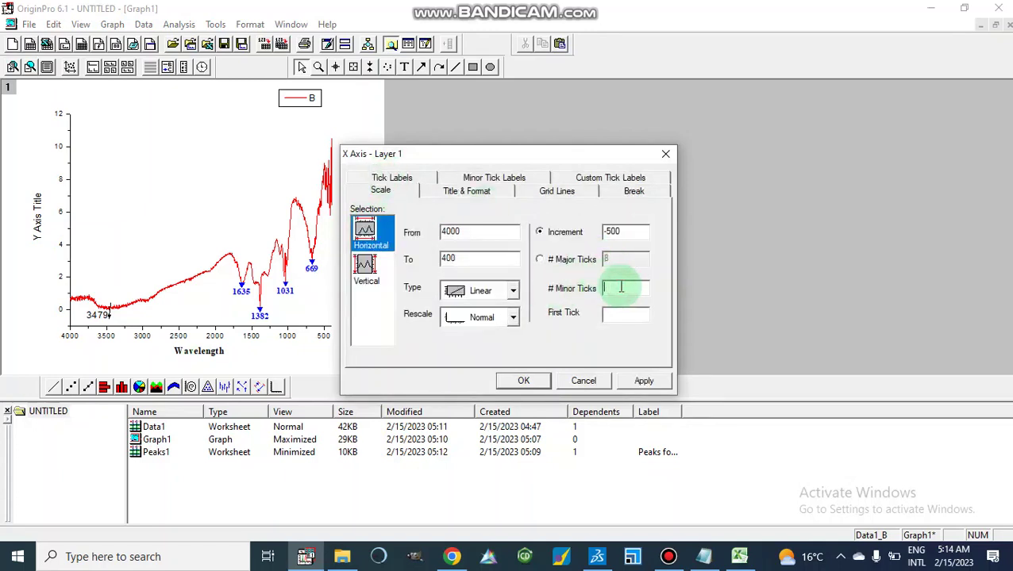
pyautogui.press('BackSpace')
pyautogui.write('0')
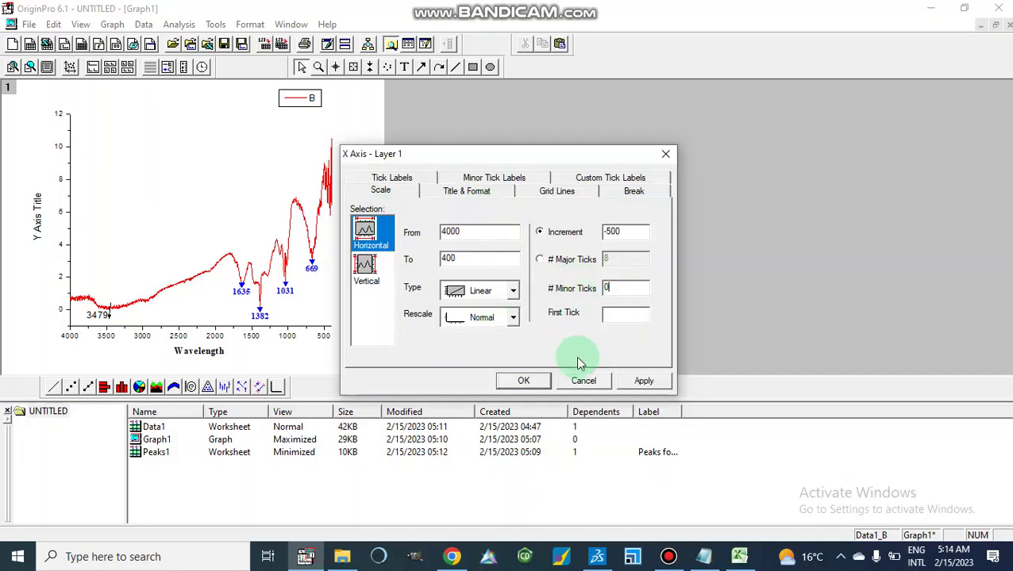
pyautogui.click(637, 381)
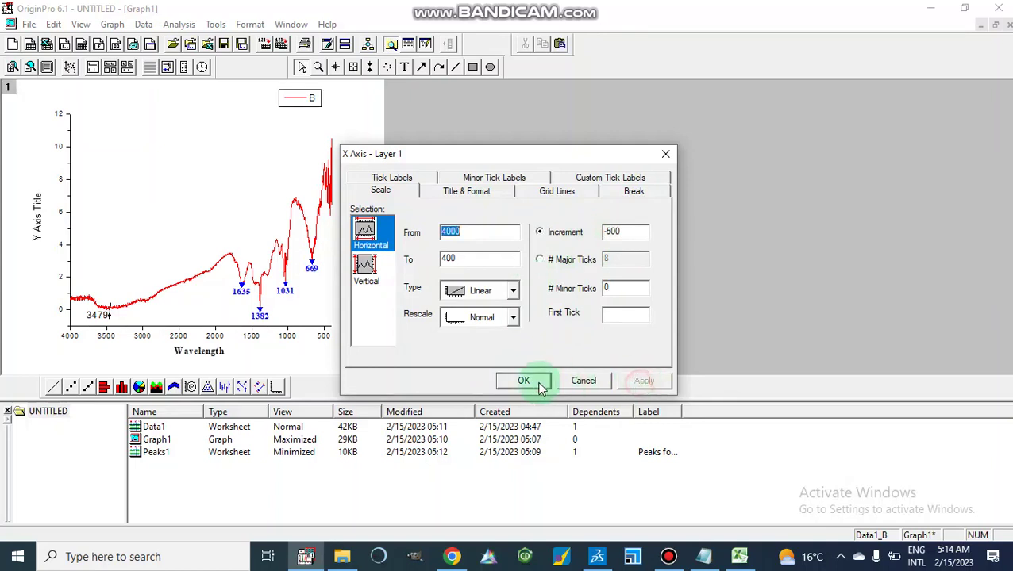
pyautogui.click(523, 382)
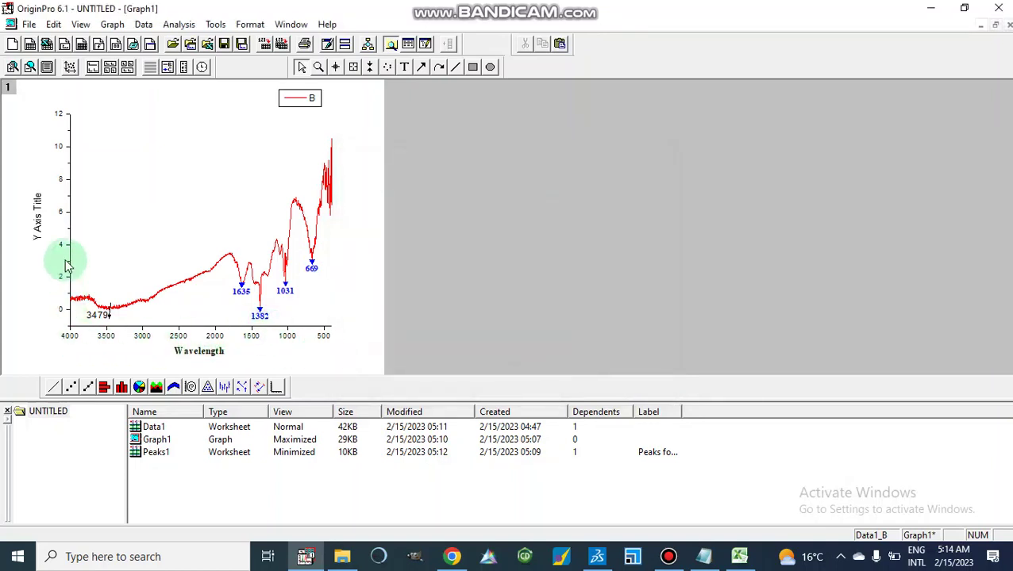
# Set the Y axis scale's upper limit to 10 and its minor ticks to 0, then apply and close the settings
pyautogui.doubleClick(66, 219)
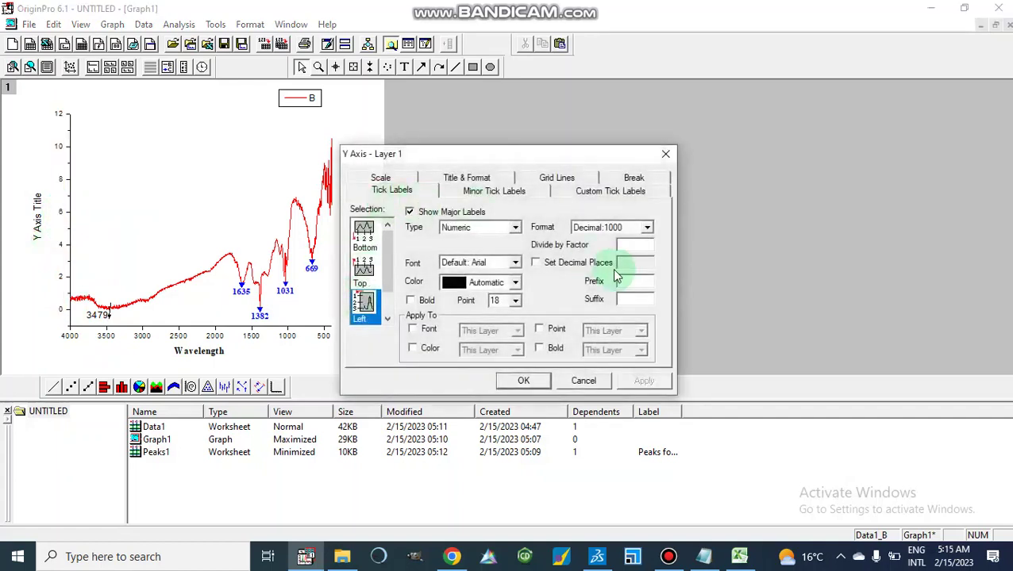
pyautogui.click(381, 178)
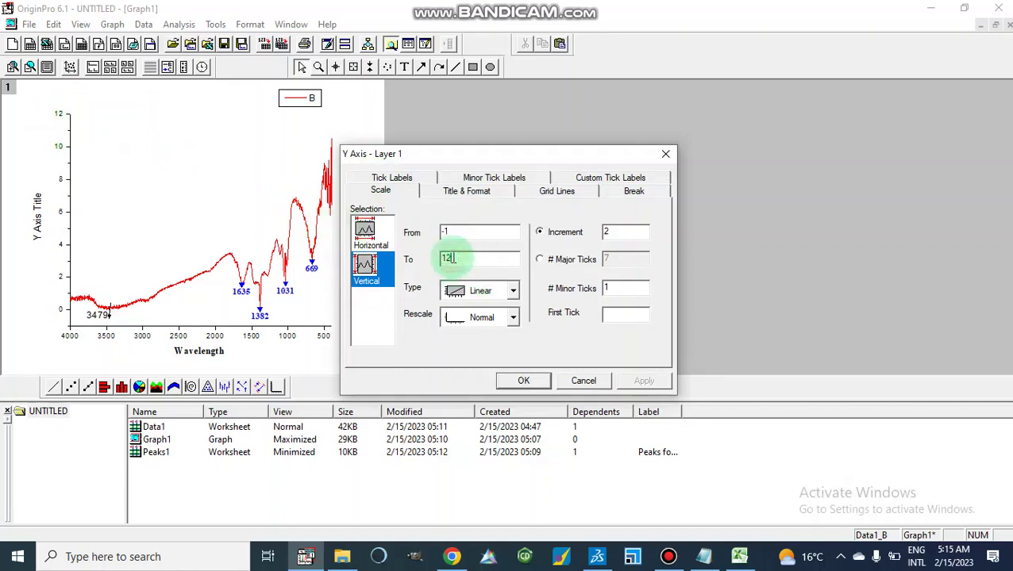
pyautogui.press('BackSpace')
pyautogui.write('0')
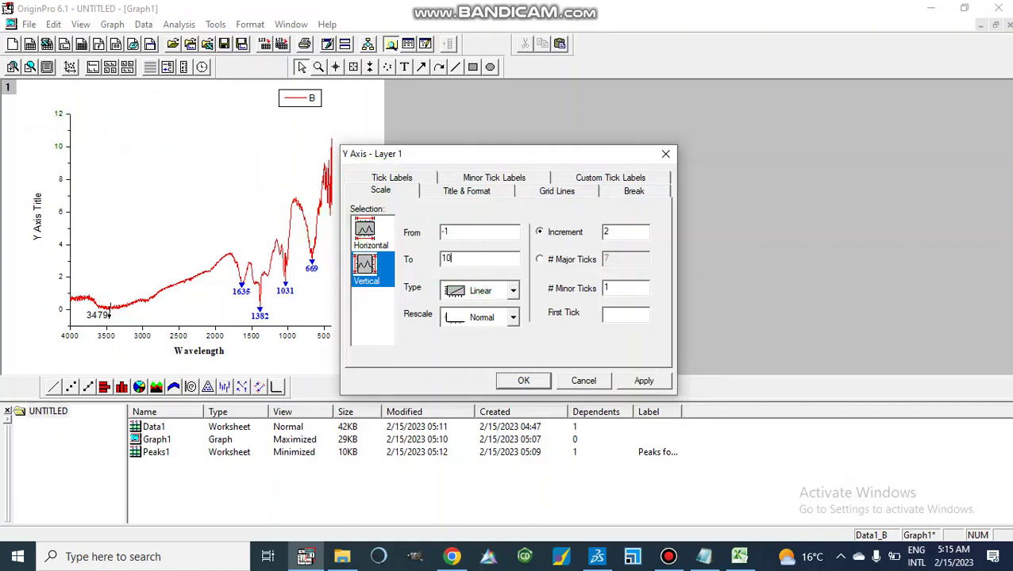
pyautogui.click(612, 291)
pyautogui.press('BackSpace')
pyautogui.write('0')
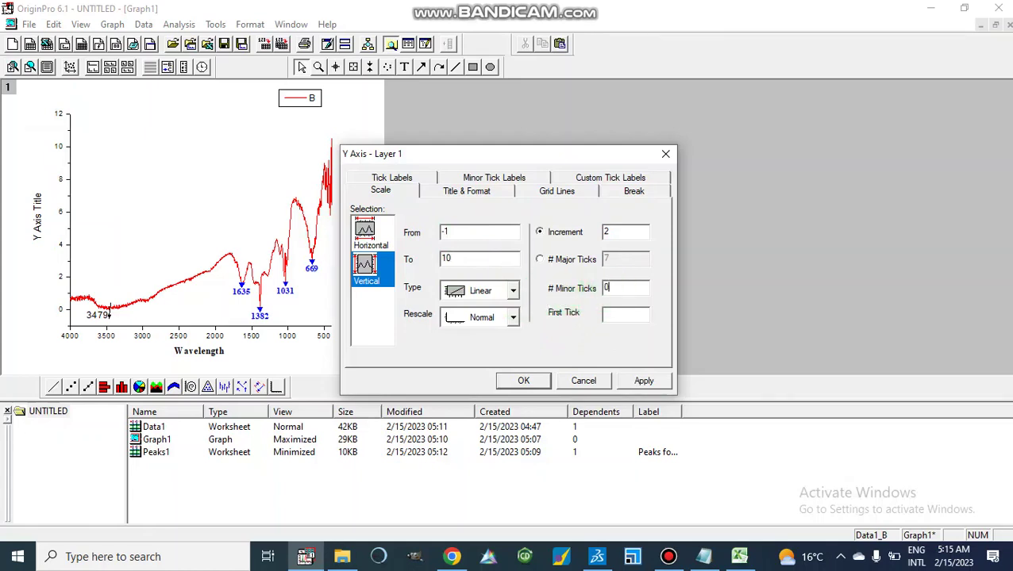
pyautogui.click(641, 382)
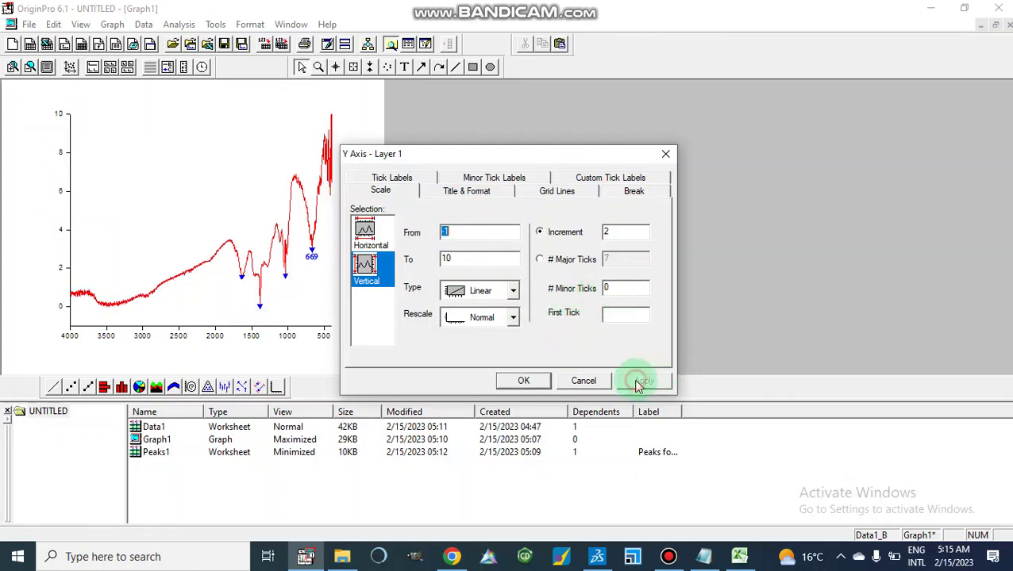
pyautogui.click(665, 159)
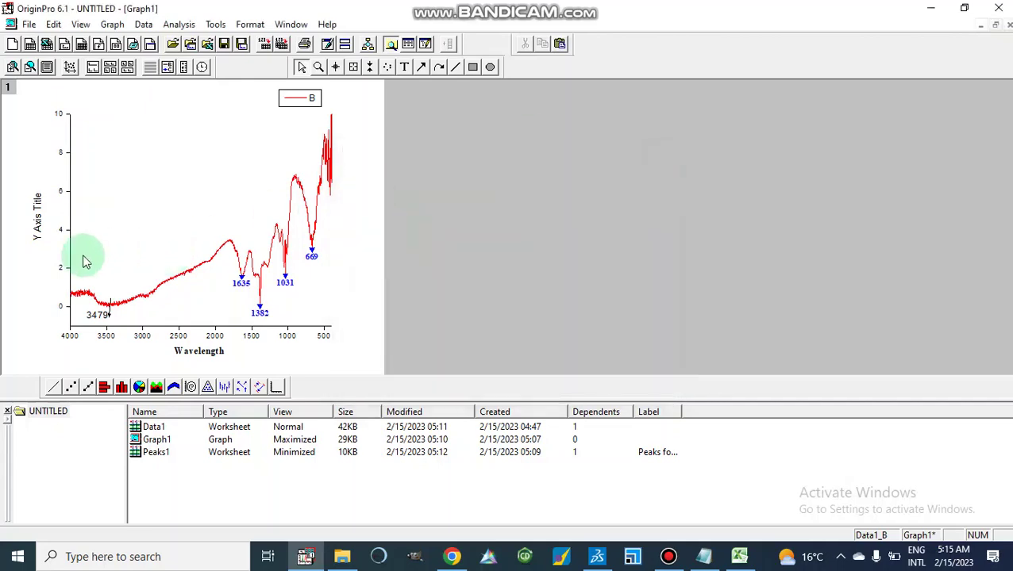
# Replace the Y axis title text with "% Transmitance"
pyautogui.doubleClick(38, 230)
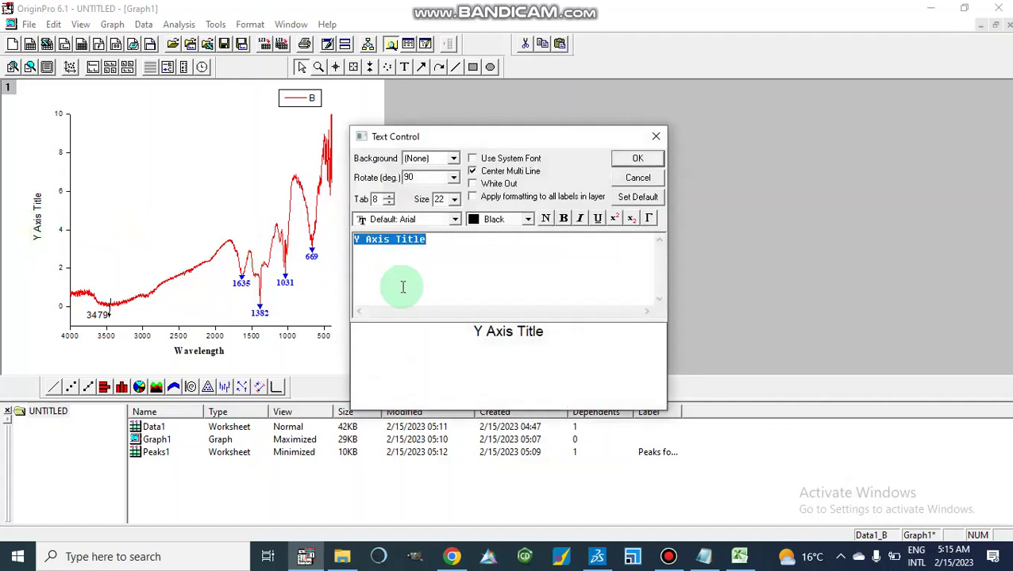
pyautogui.write('%')
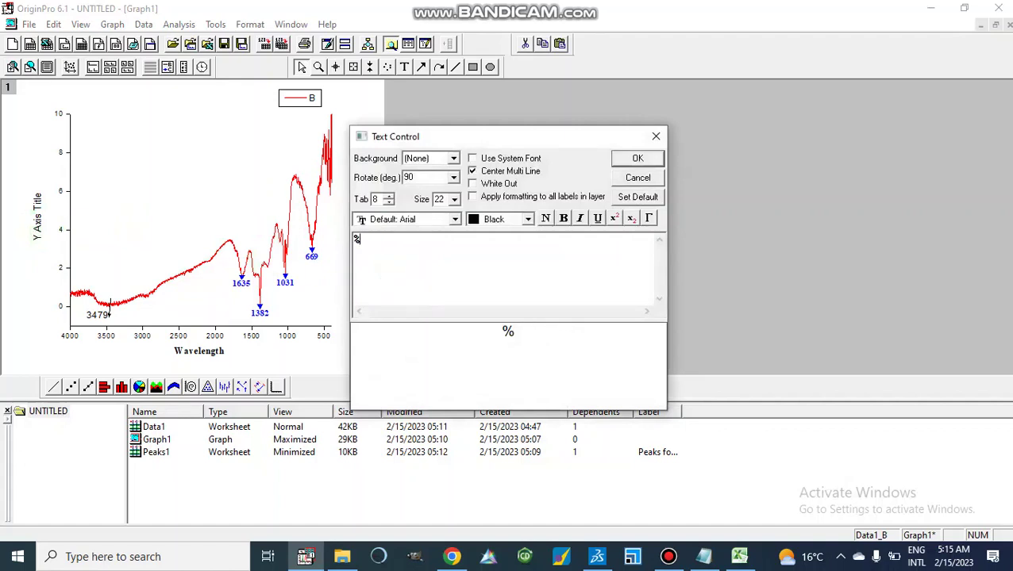
pyautogui.write(' Transmitance')
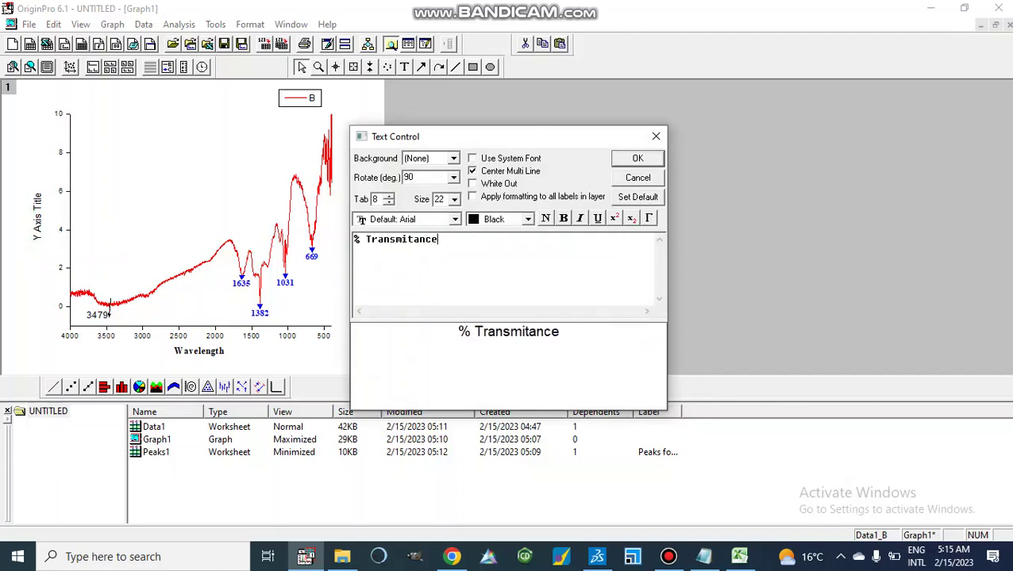
pyautogui.click(466, 281)
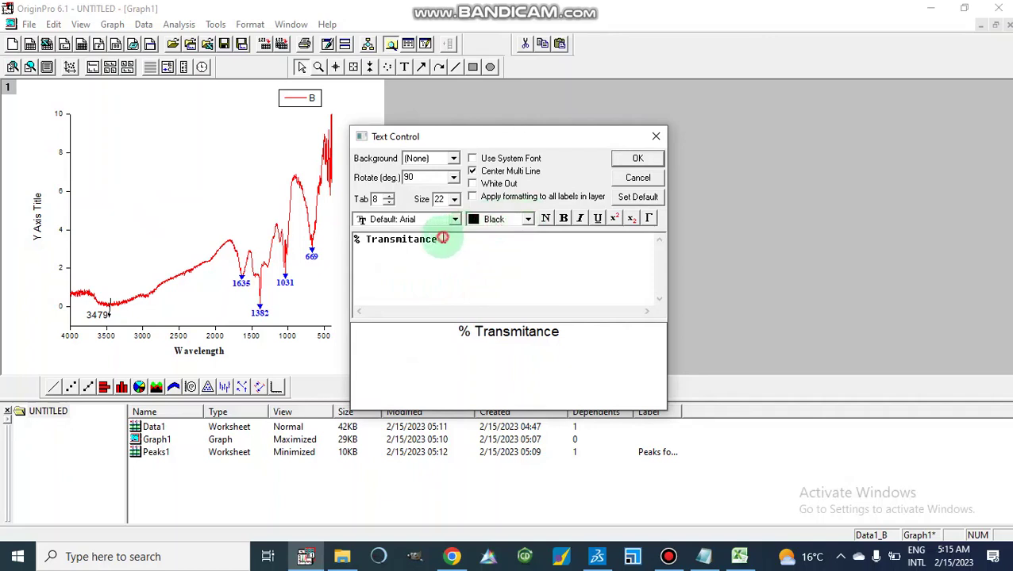
# Format the "% Transmitance" title as bold Times New Roman and close the text editor
pyautogui.moveTo(442, 238); pyautogui.dragTo(319, 245)
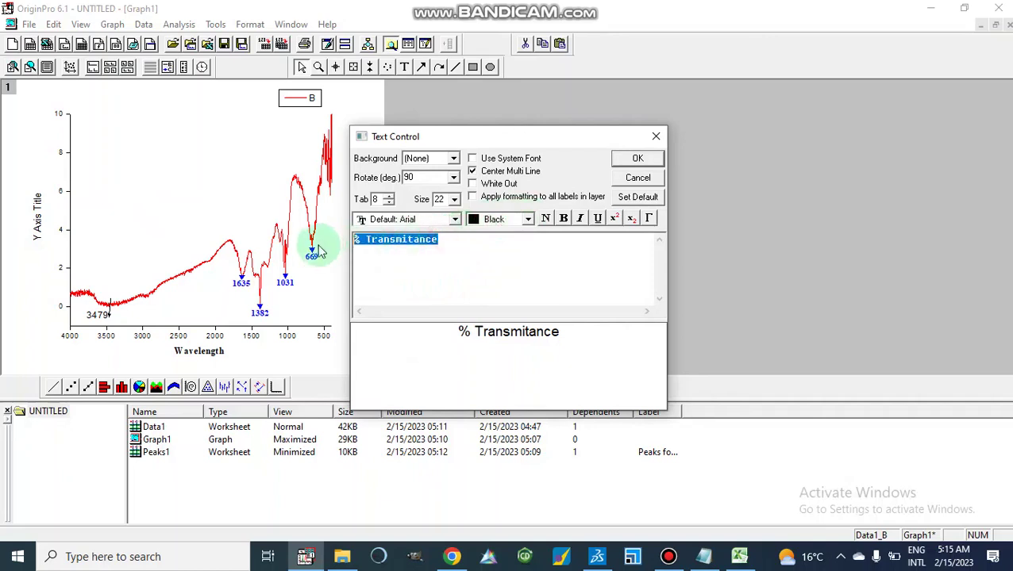
pyautogui.click(563, 220)
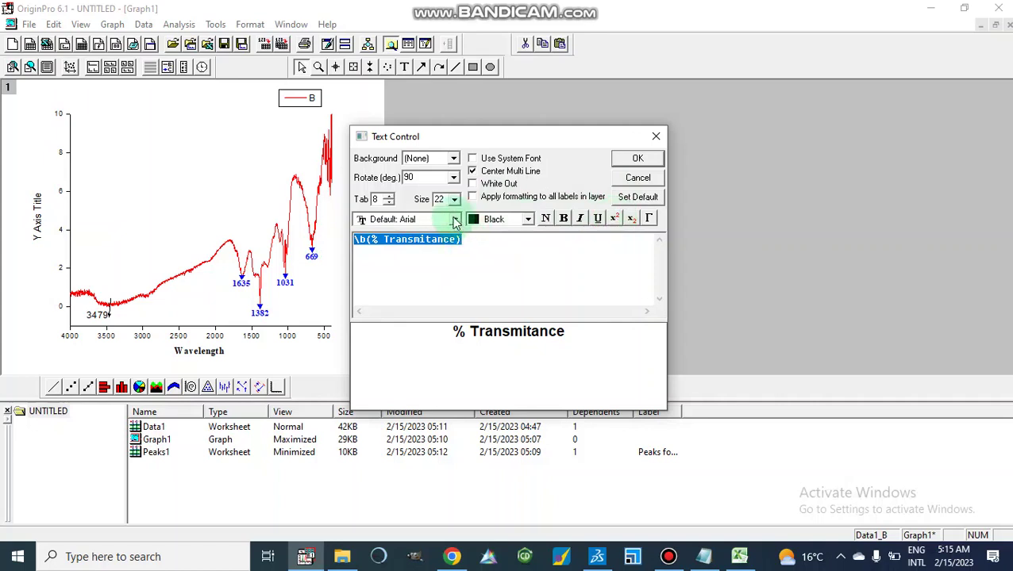
pyautogui.click(455, 221)
pyautogui.press('t')
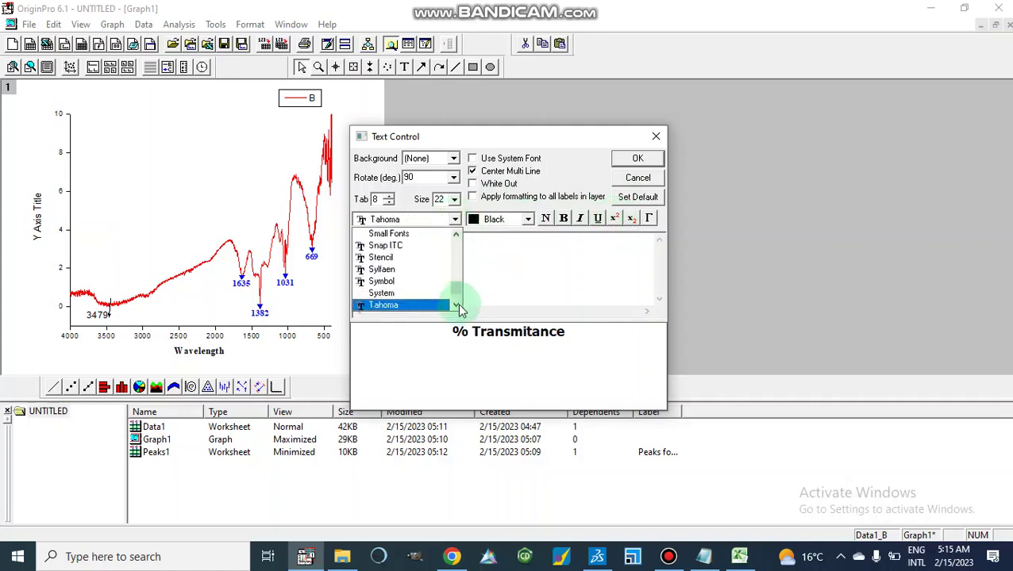
pyautogui.click(456, 306)
pyautogui.click(456, 305)
pyautogui.click(456, 305)
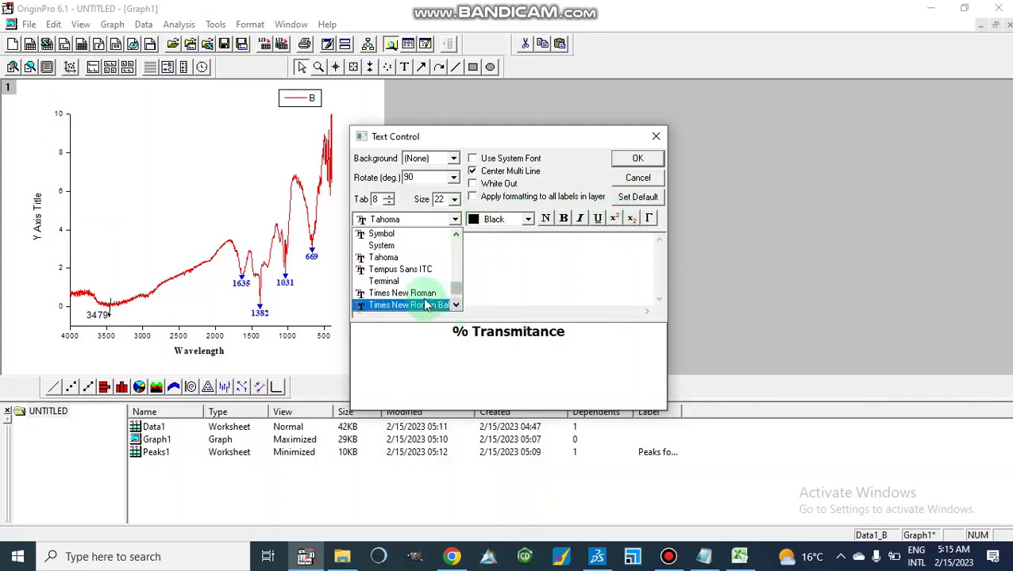
pyautogui.click(426, 295)
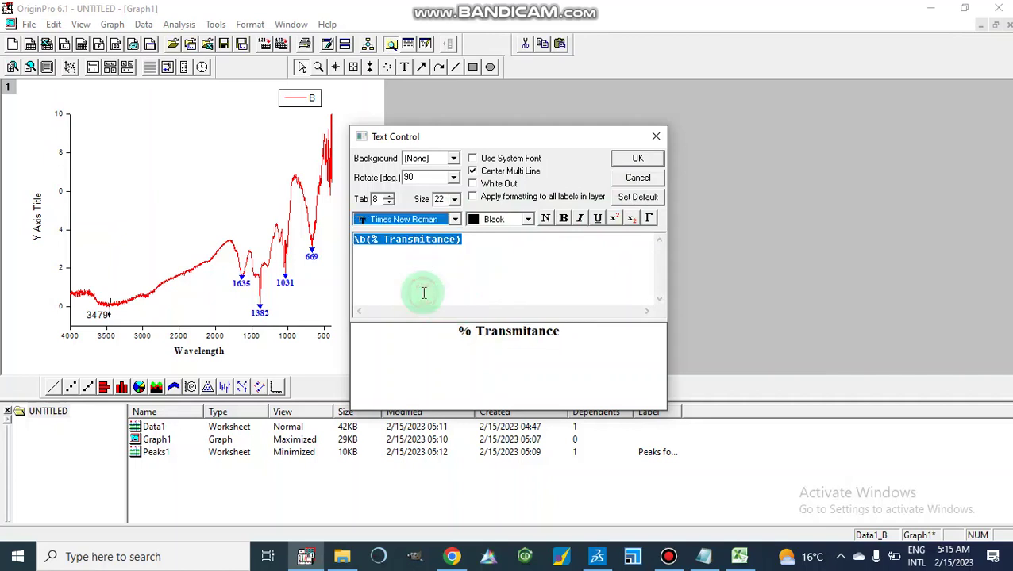
pyautogui.click(638, 160)
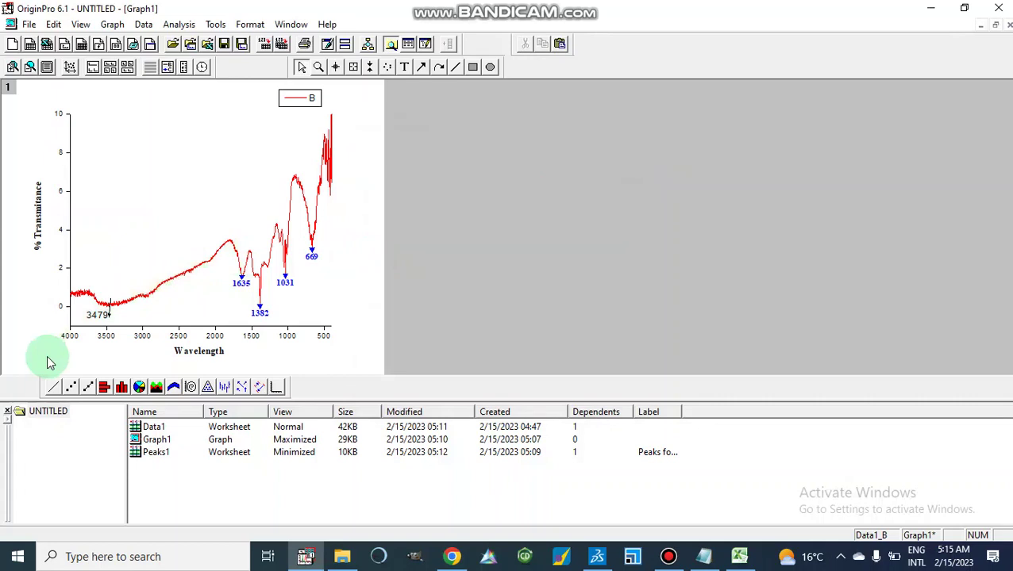
# Make the manually added "3479" peak label bold and confirm the text change
pyautogui.doubleClick(100, 315)
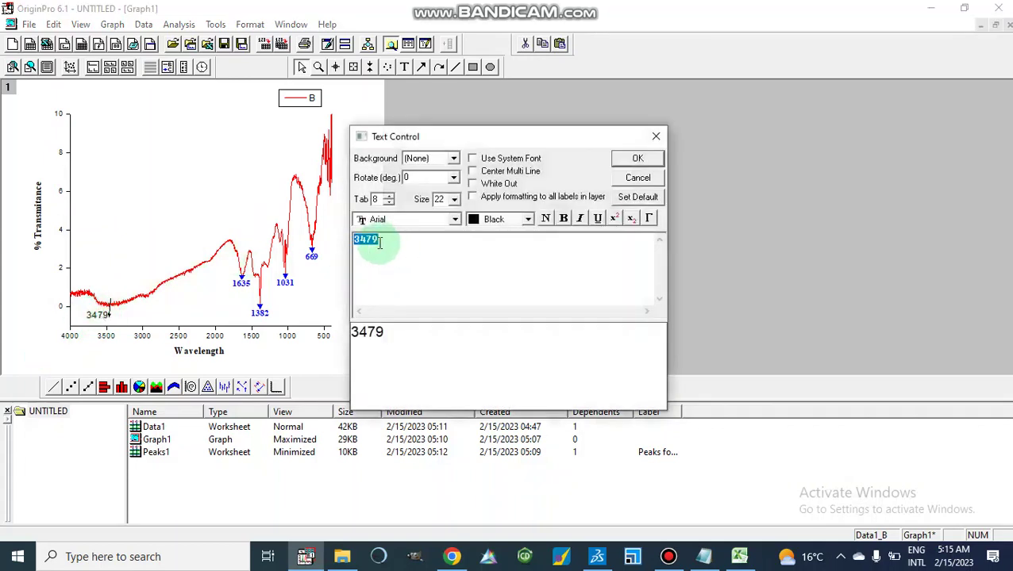
pyautogui.click(566, 219)
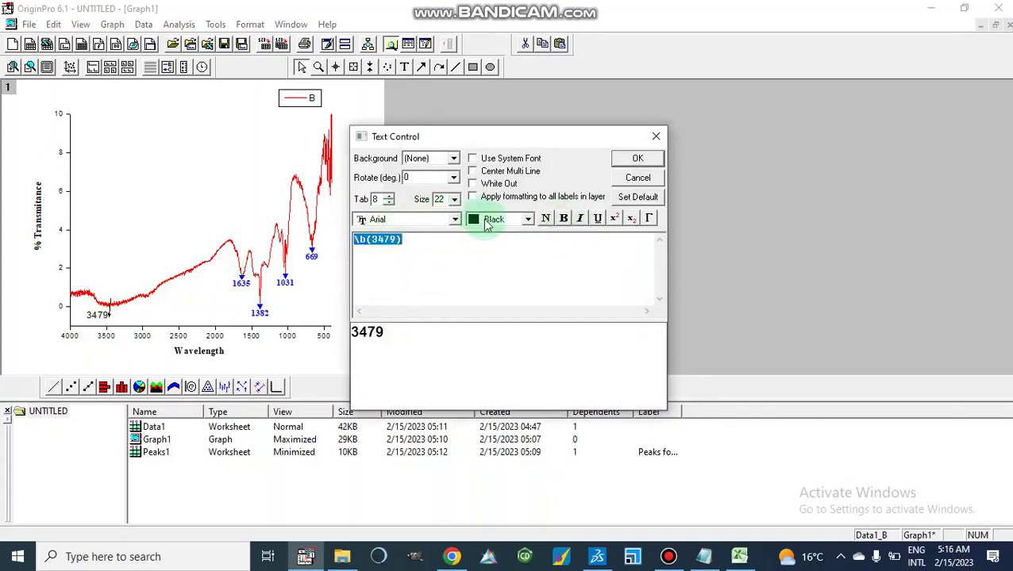
pyautogui.click(637, 159)
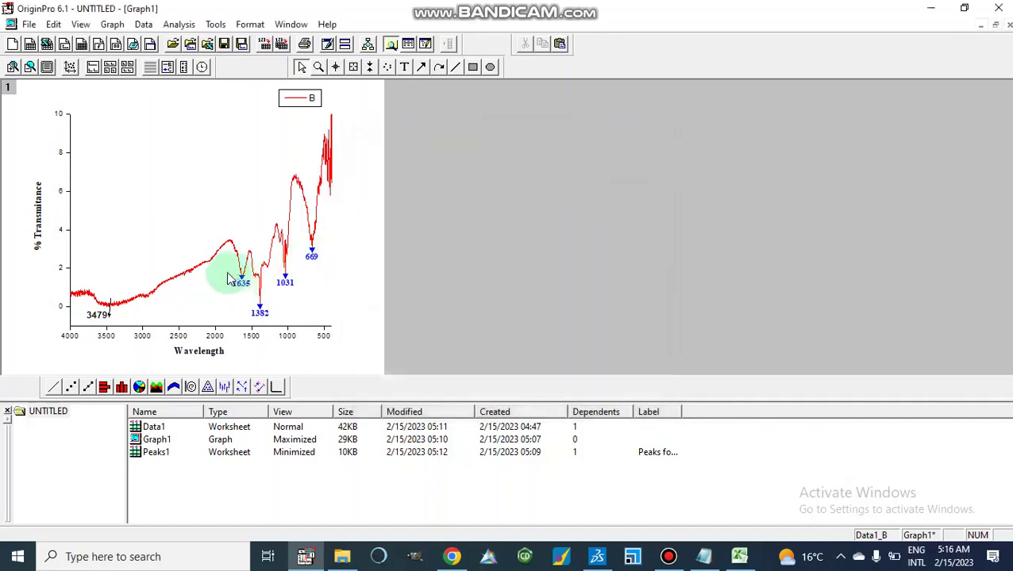
# Change the color of the arrow beside the "3479" peak label to blue
pyautogui.doubleClick(111, 316)
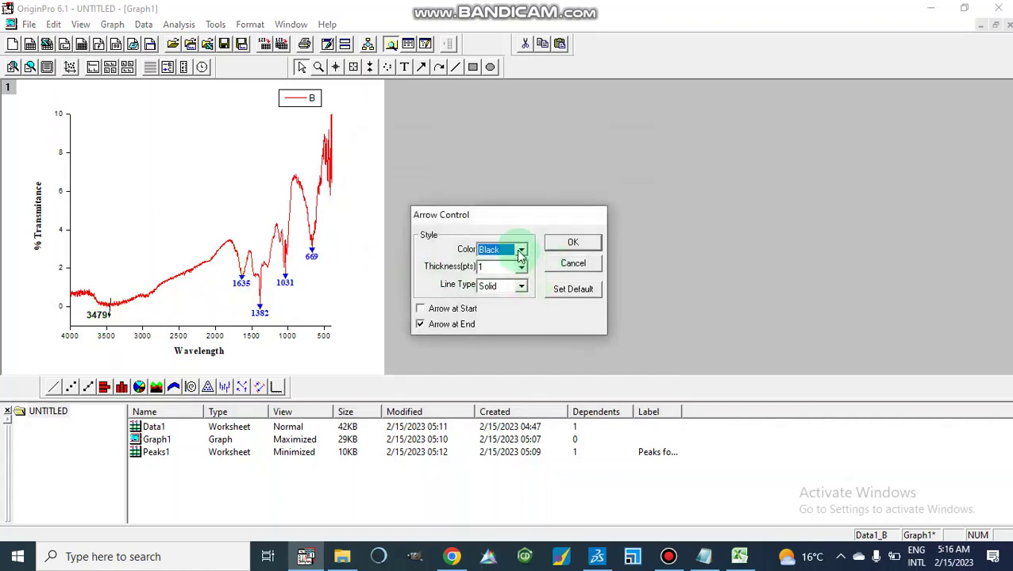
pyautogui.click(520, 250)
pyautogui.click(500, 294)
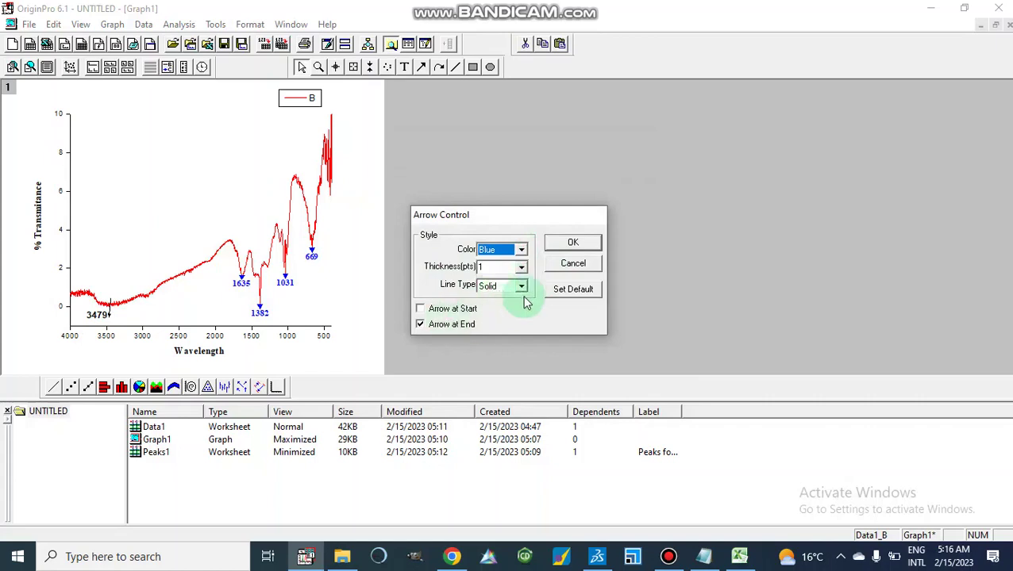
pyautogui.click(571, 243)
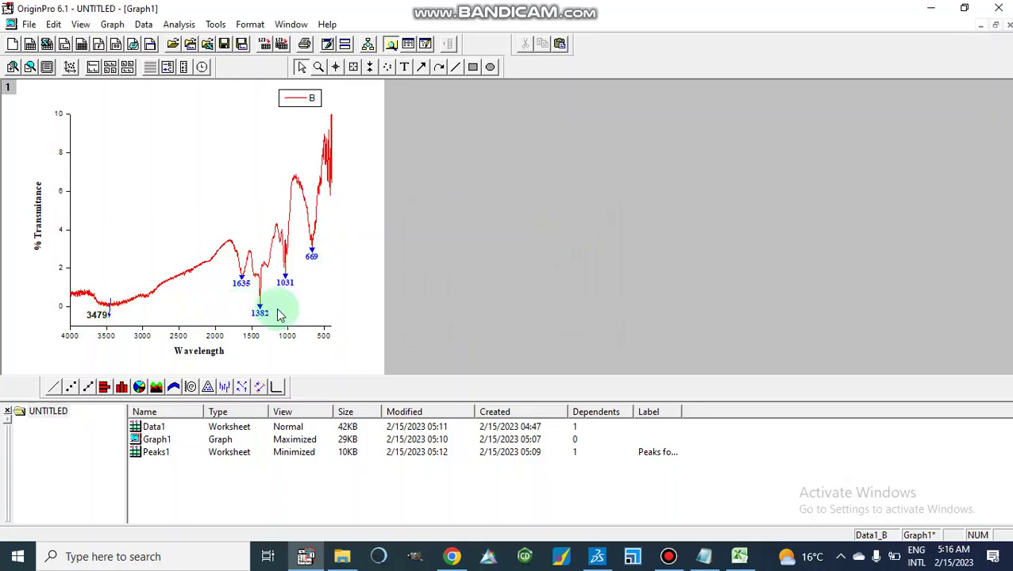
# Replace the legend's curve name with "extract", keeping the line sample code \L(1)
pyautogui.doubleClick(313, 100)
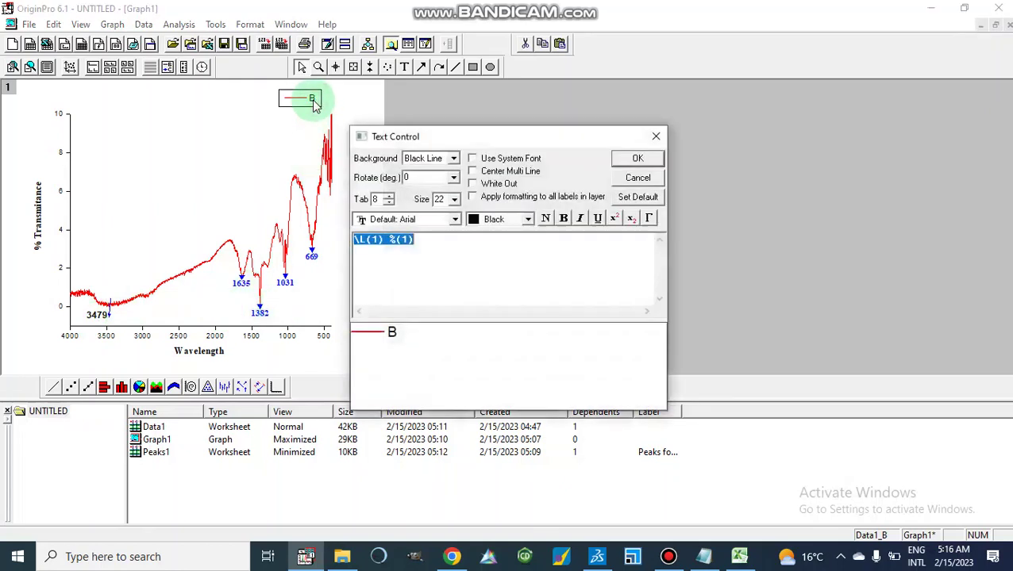
pyautogui.click(419, 243)
pyautogui.press('BackSpace')
pyautogui.press('BackSpace')
pyautogui.press('BackSpace')
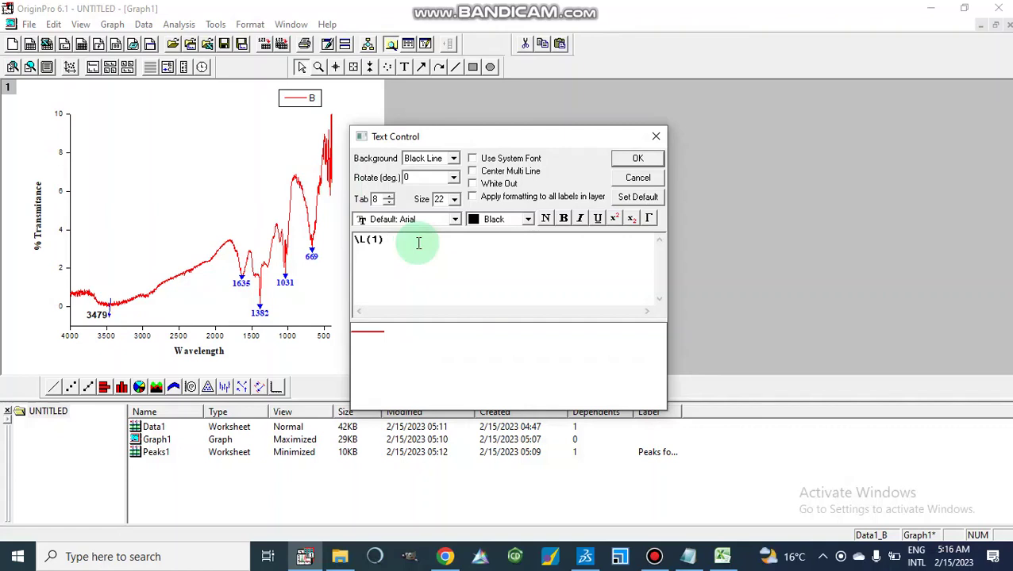
pyautogui.write('extract')
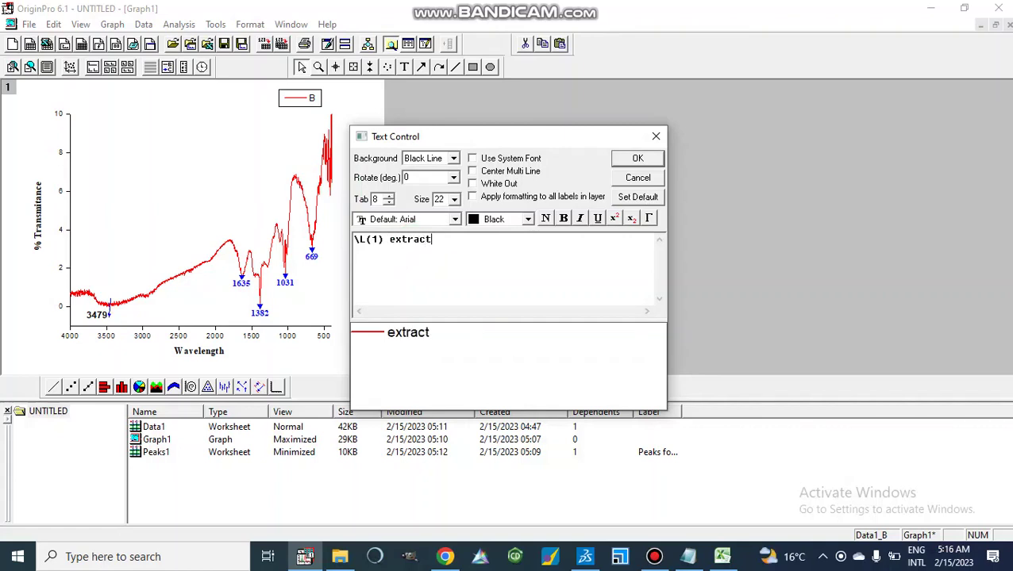
# Make the legend entry "extract" bold and set its text color to Magenta
pyautogui.click(563, 219)
pyautogui.click(474, 238)
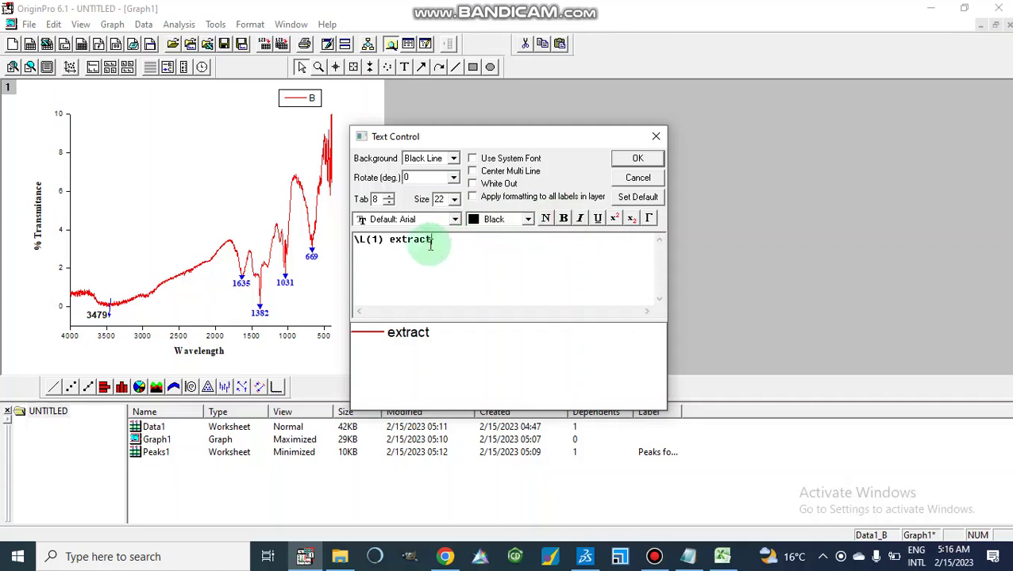
pyautogui.moveTo(440, 241); pyautogui.dragTo(334, 233)
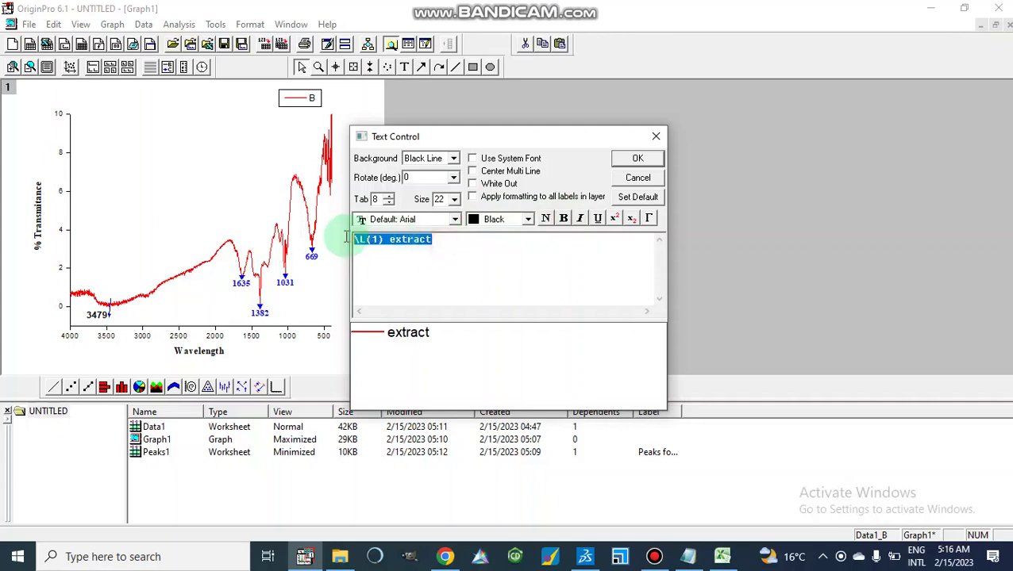
pyautogui.click(564, 219)
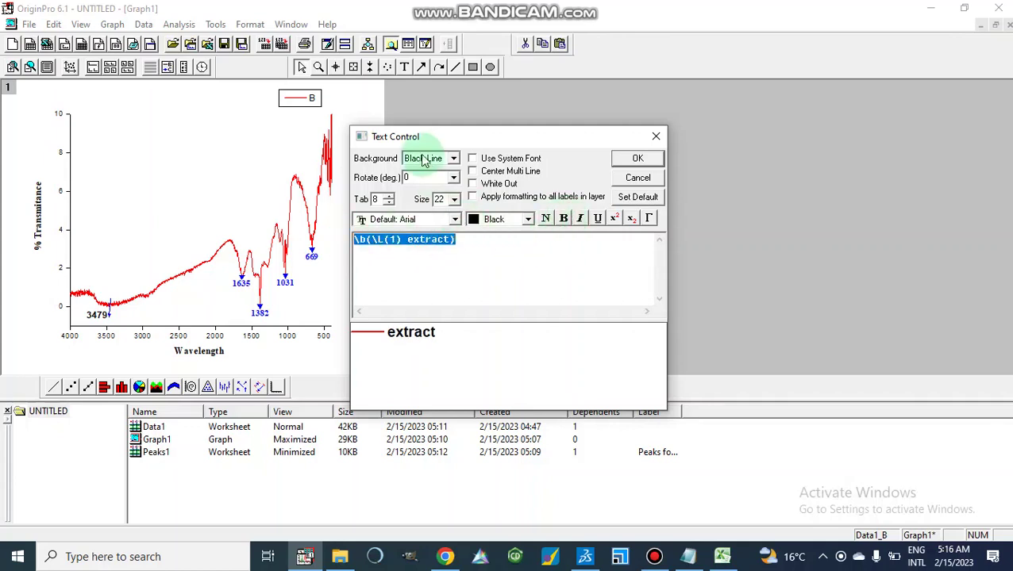
pyautogui.click(529, 220)
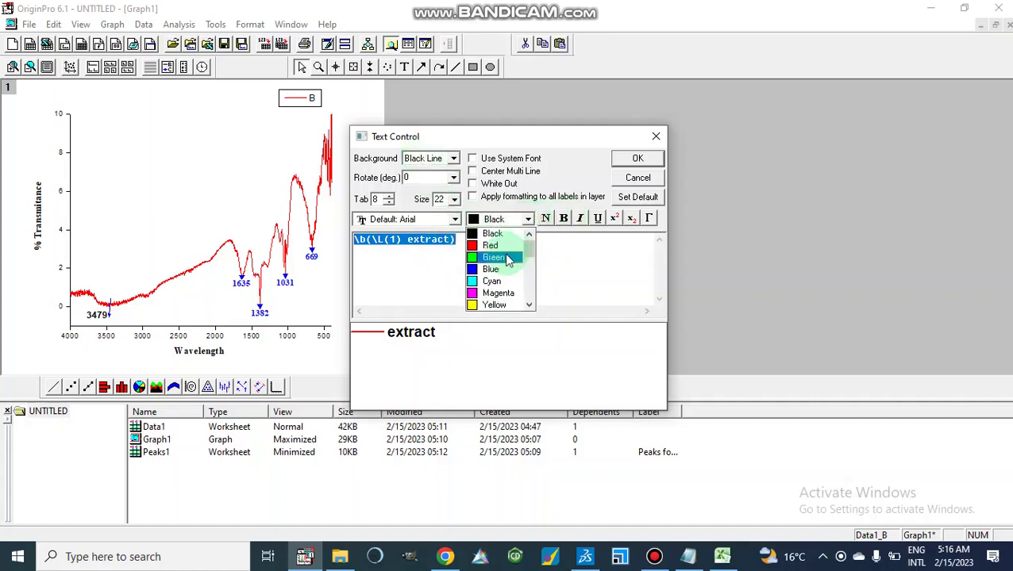
pyautogui.click(498, 294)
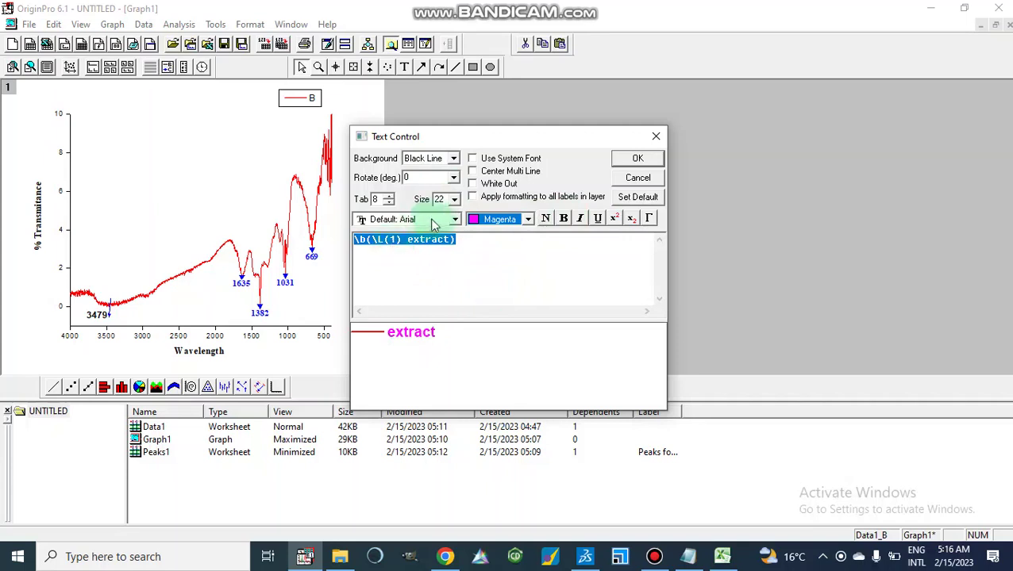
# Set the legend text's font to Times New Roman and confirm the text changes
pyautogui.click(455, 220)
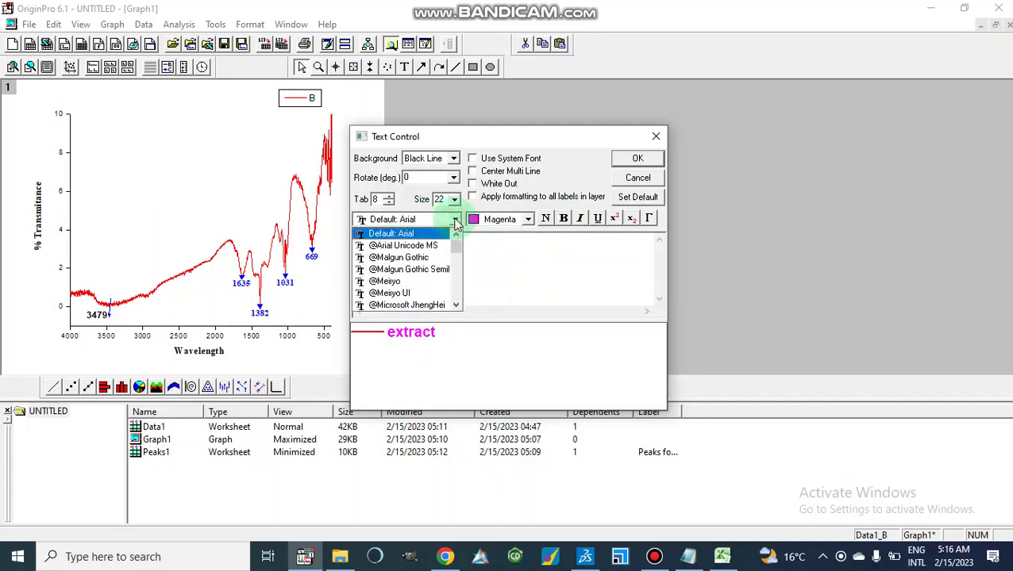
pyautogui.press('t')
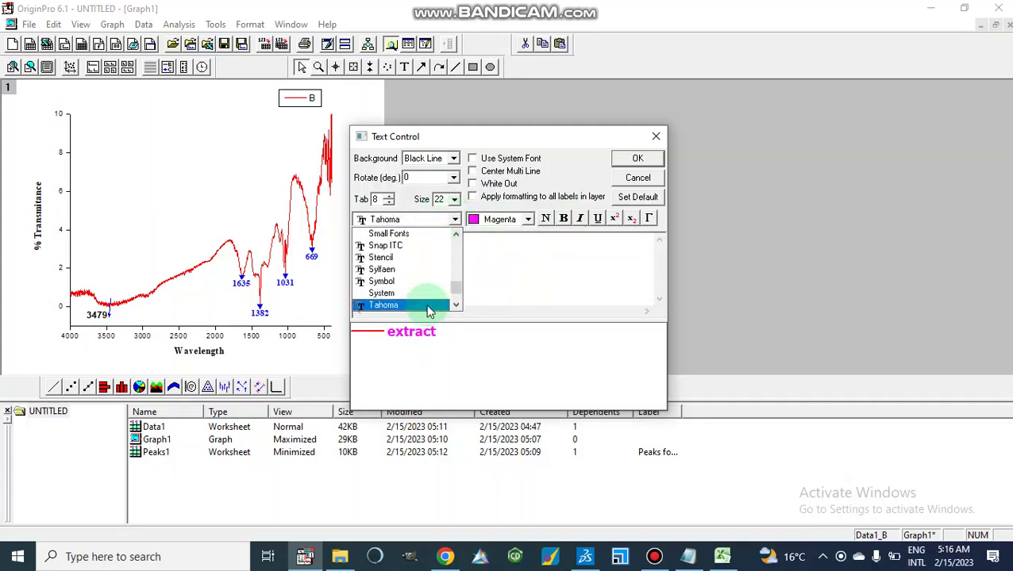
pyautogui.scroll(-4, 459, 307)
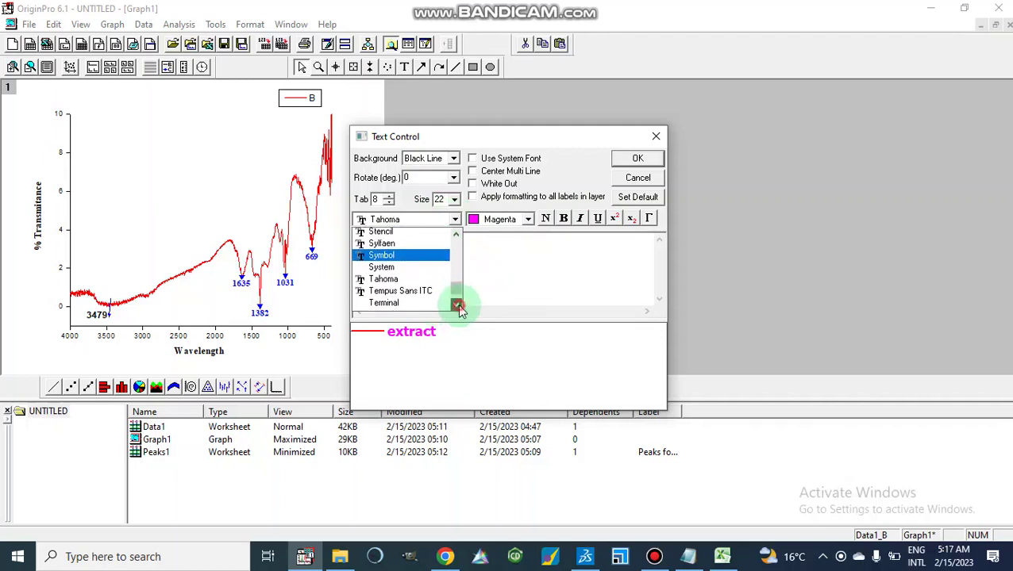
pyautogui.click(429, 294)
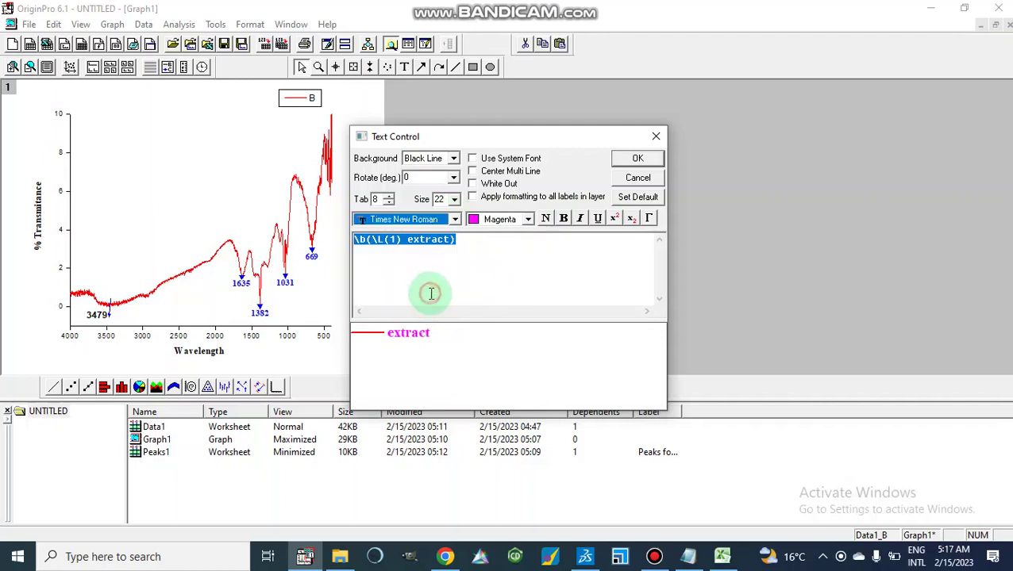
pyautogui.click(636, 159)
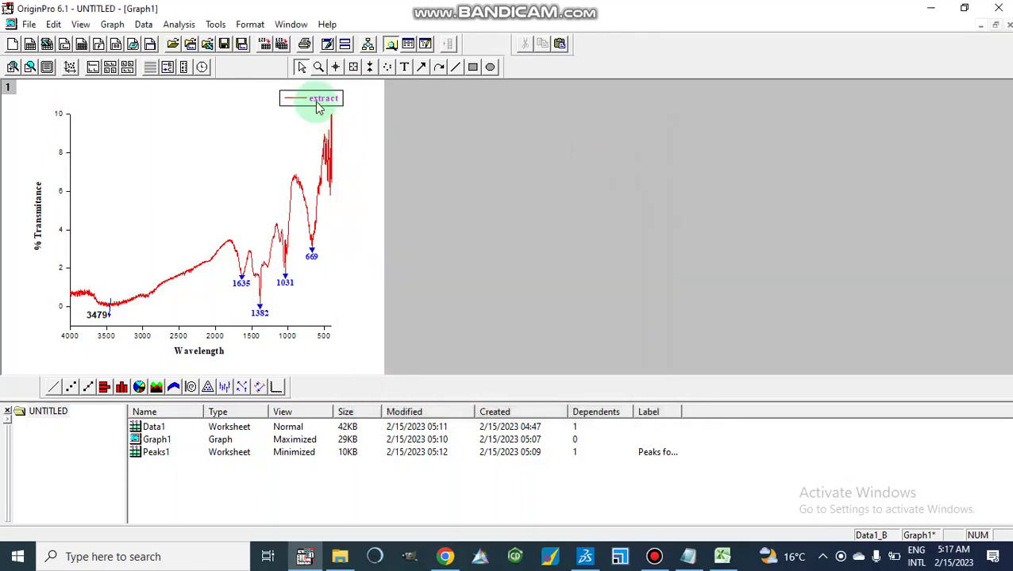
# Move the "extract" legend inside the plot area, into the empty space above the curve, and deselect it
pyautogui.moveTo(313, 105); pyautogui.dragTo(239, 142)
pyautogui.click(379, 192)
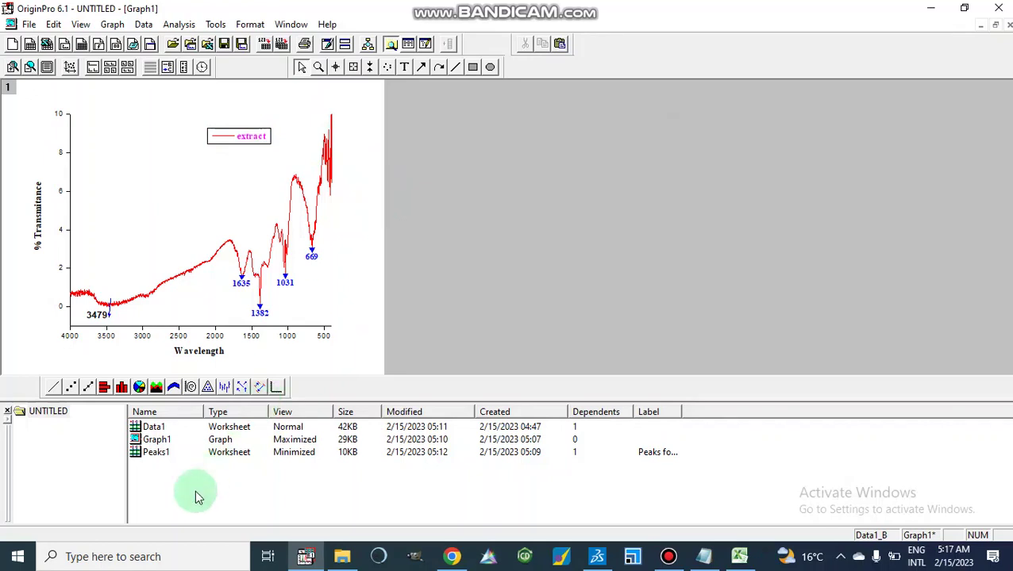
pyautogui.click(184, 273)
# Switch to File Explorer, inspect the data in text file 4 of the FTIR Results folder, and close it
pyautogui.click(342, 556)
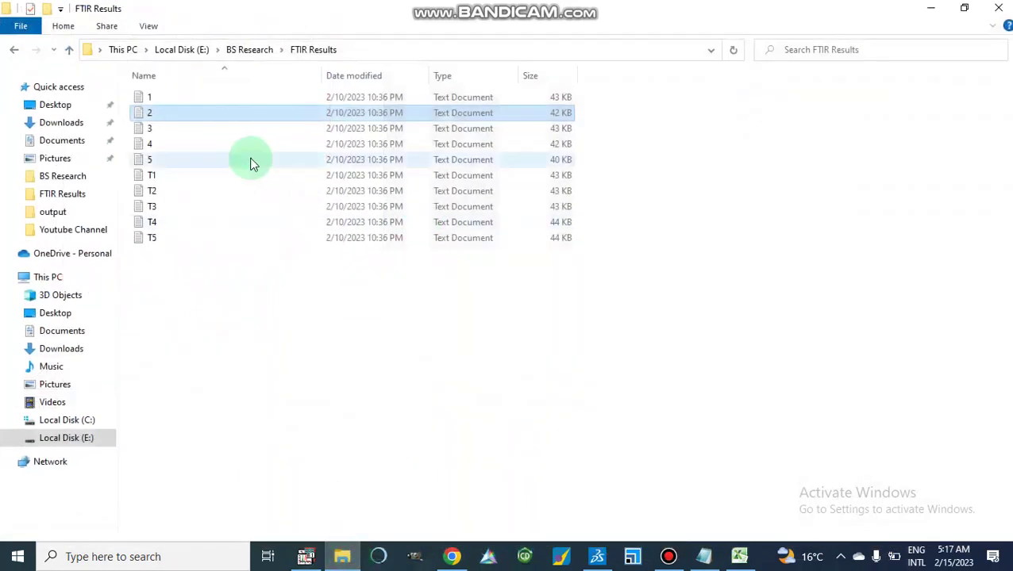
pyautogui.doubleClick(174, 144)
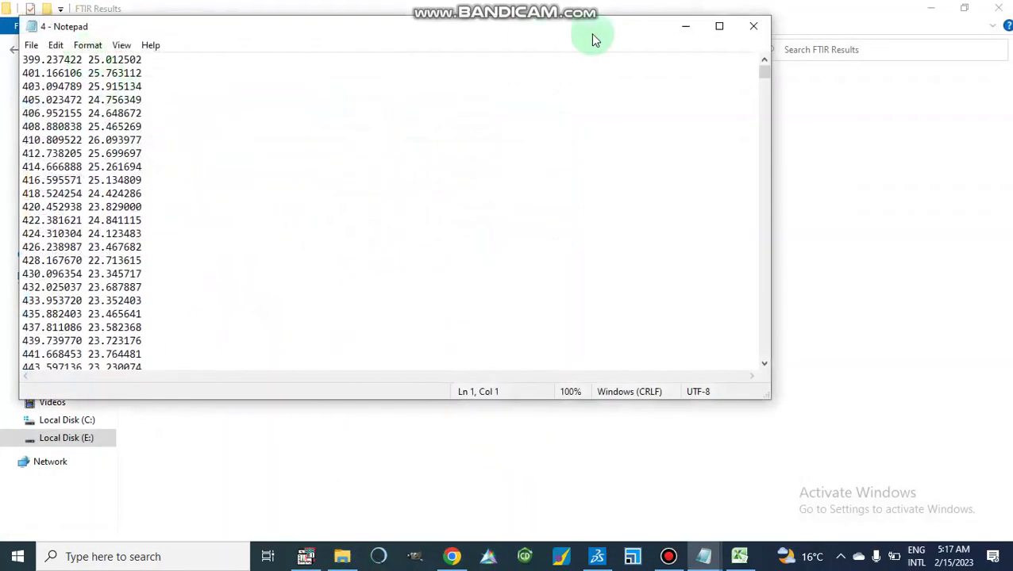
pyautogui.click(752, 28)
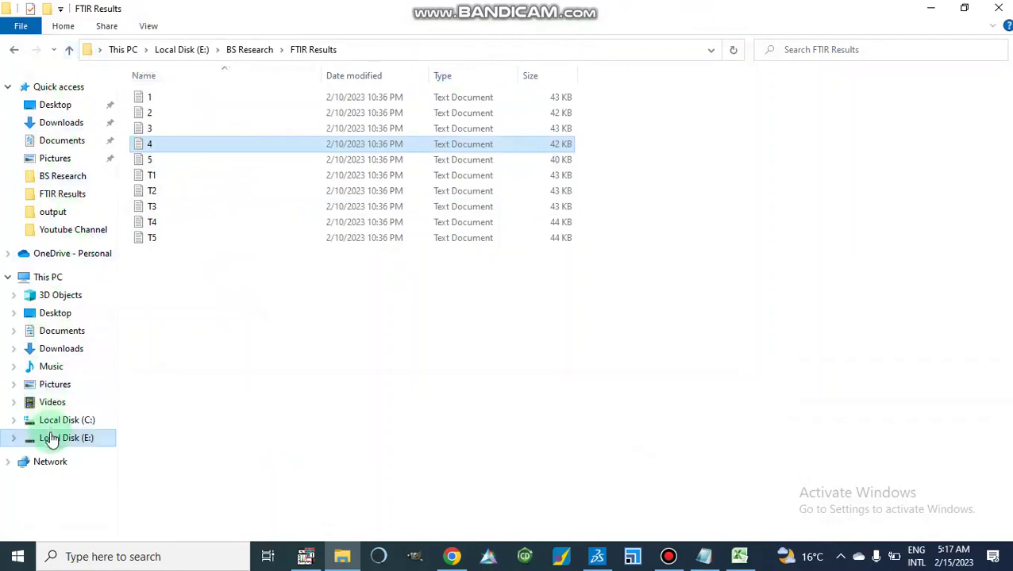
# Open Excel workbook 3 from the BS Research folder on Local Disk (E:)
pyautogui.click(184, 50)
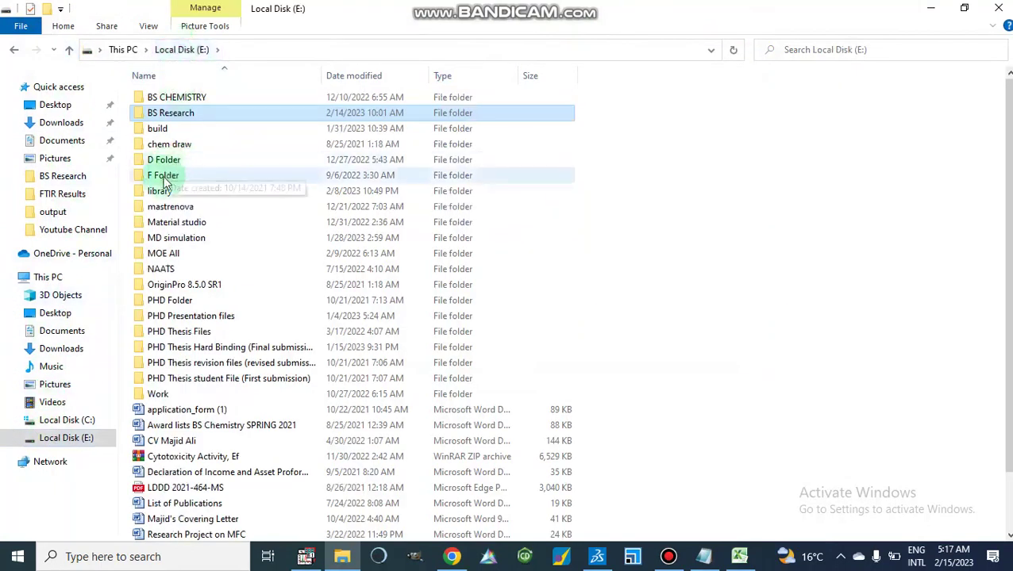
pyautogui.click(181, 114)
pyautogui.doubleClick(182, 114)
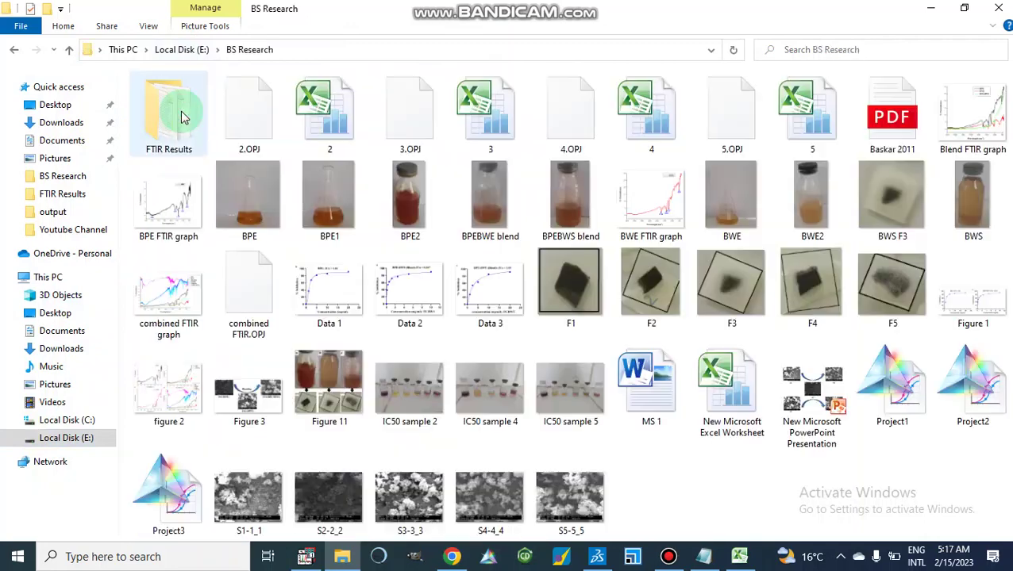
pyautogui.doubleClick(473, 107)
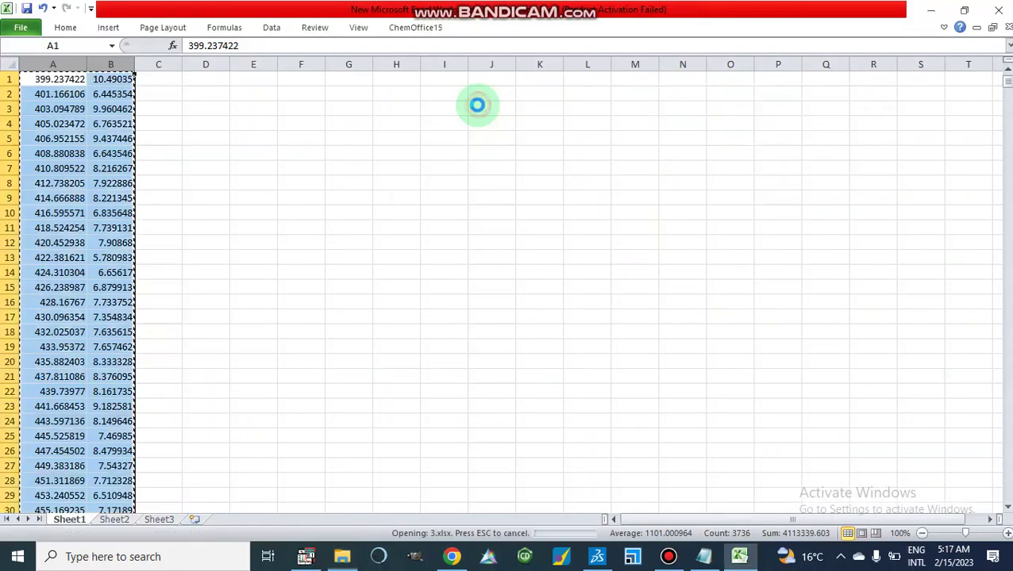
# Copy column B of Sheet2 in workbook 3 and minimize Excel
pyautogui.click(92, 63)
pyautogui.rightClick(90, 64)
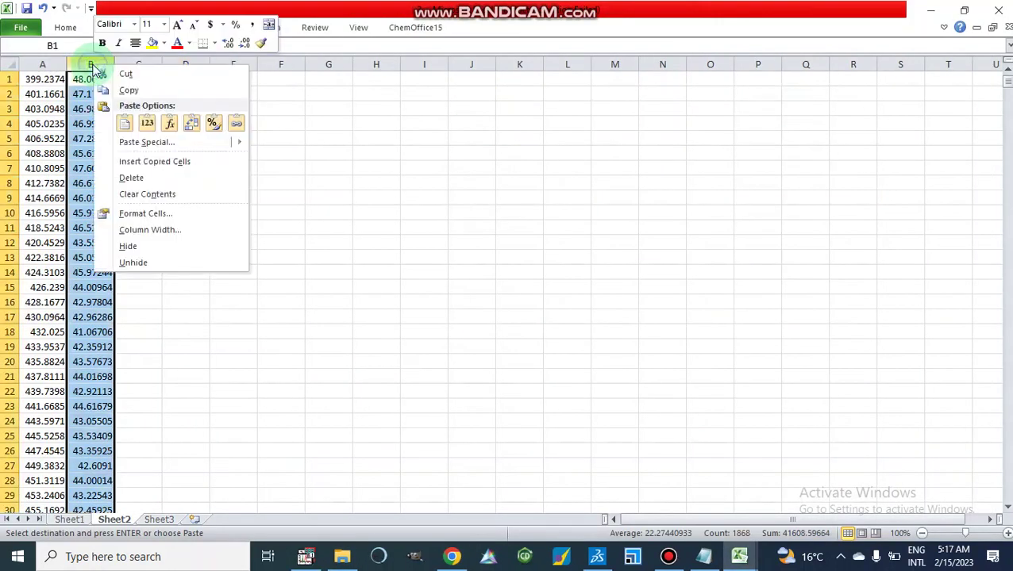
pyautogui.click(132, 92)
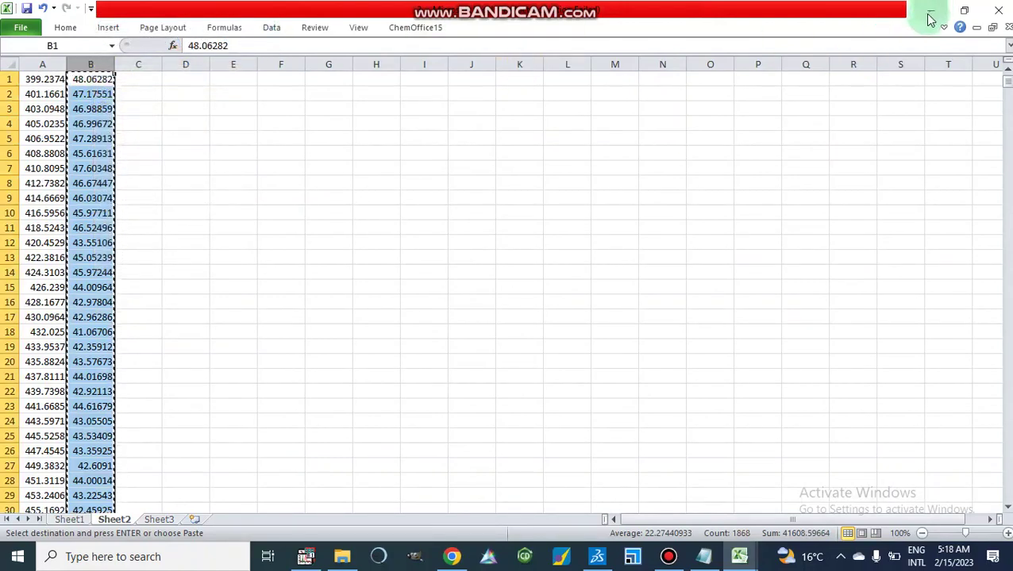
pyautogui.click(930, 17)
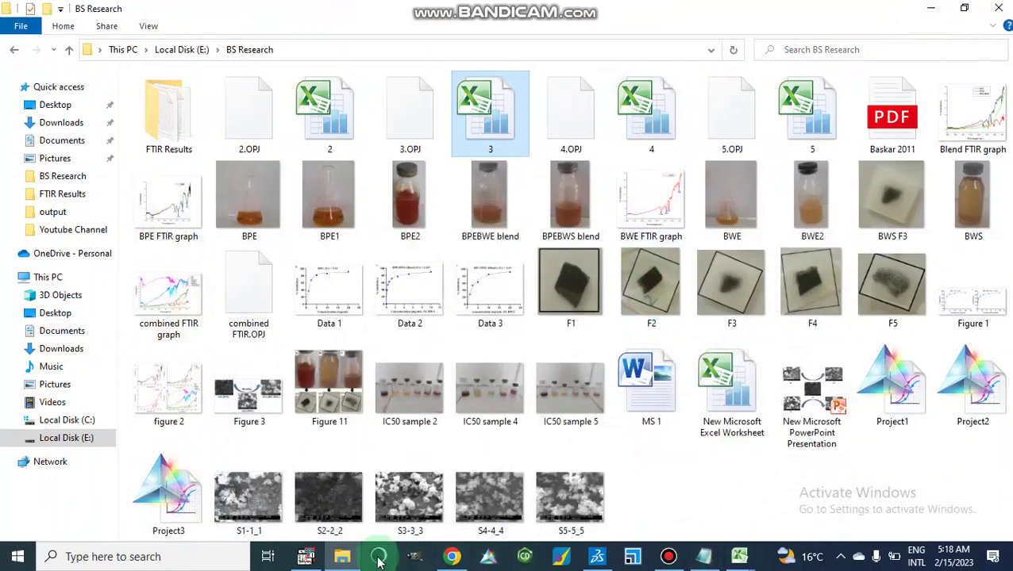
# Switch to OriginPro and add a new column to the Data1 worksheet
pyautogui.click(306, 556)
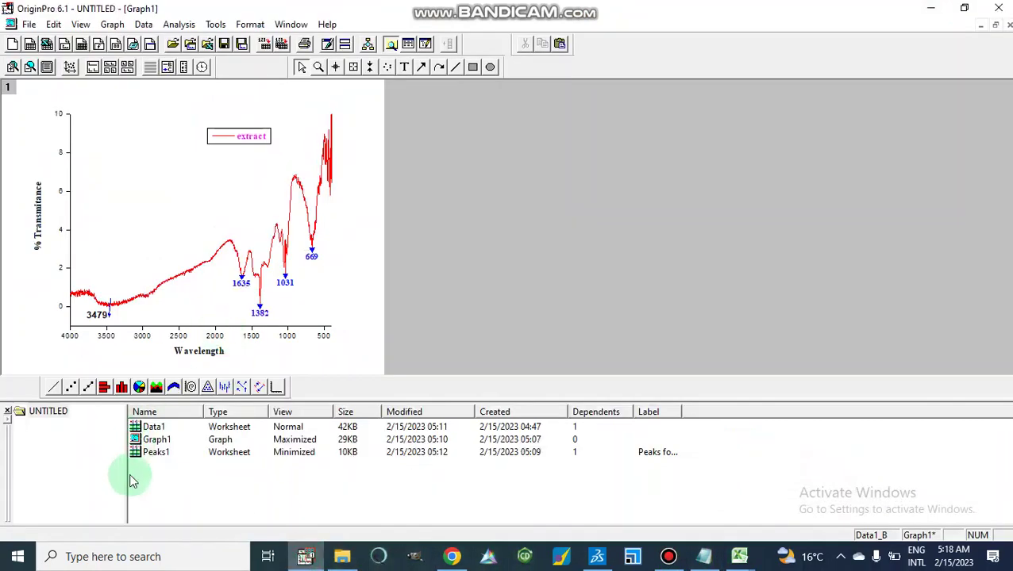
pyautogui.doubleClick(156, 427)
pyautogui.rightClick(154, 106)
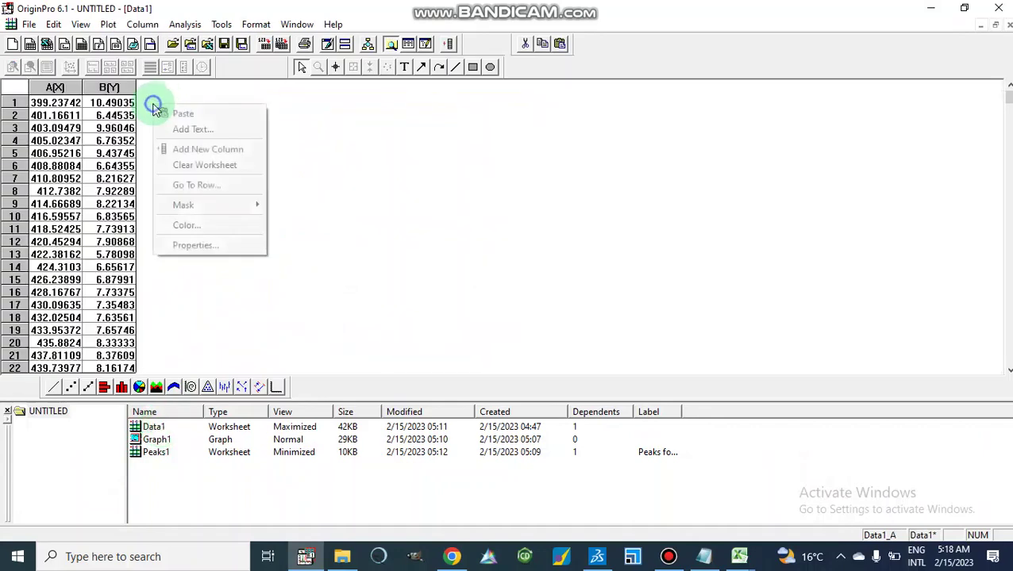
pyautogui.click(180, 151)
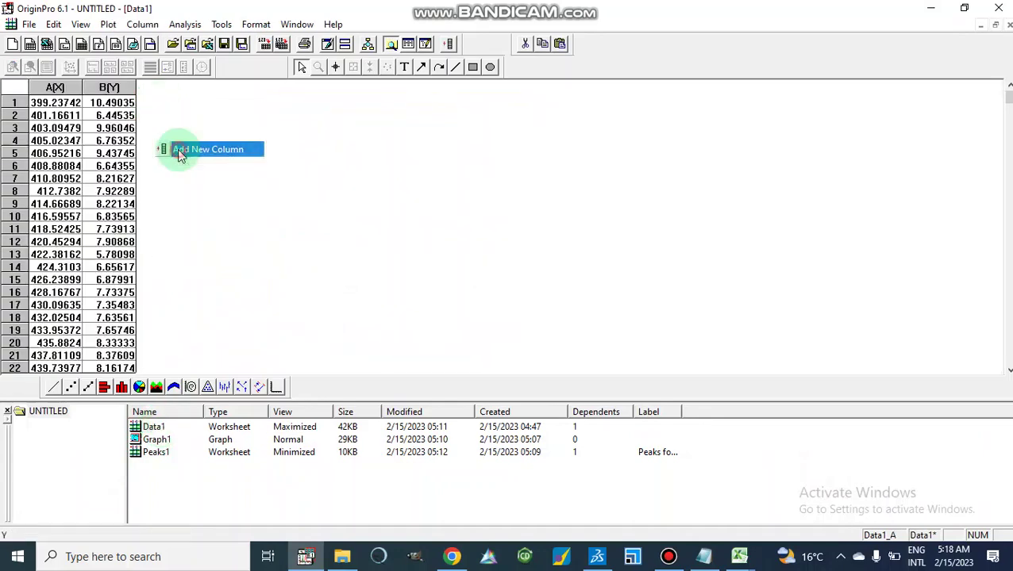
# Paste the copied Excel values into column C(Y) of Data1
pyautogui.click(155, 89)
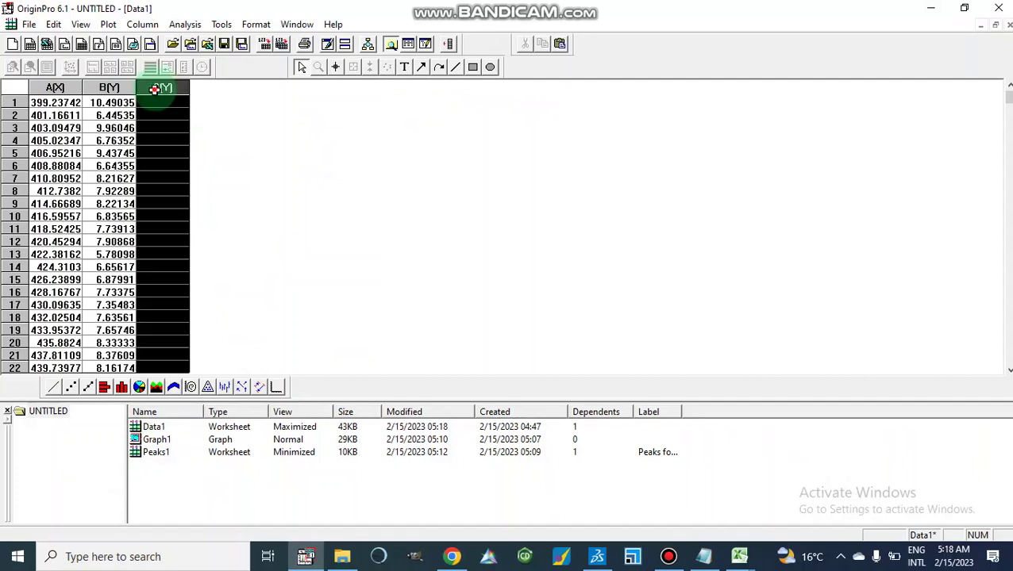
pyautogui.rightClick(156, 91)
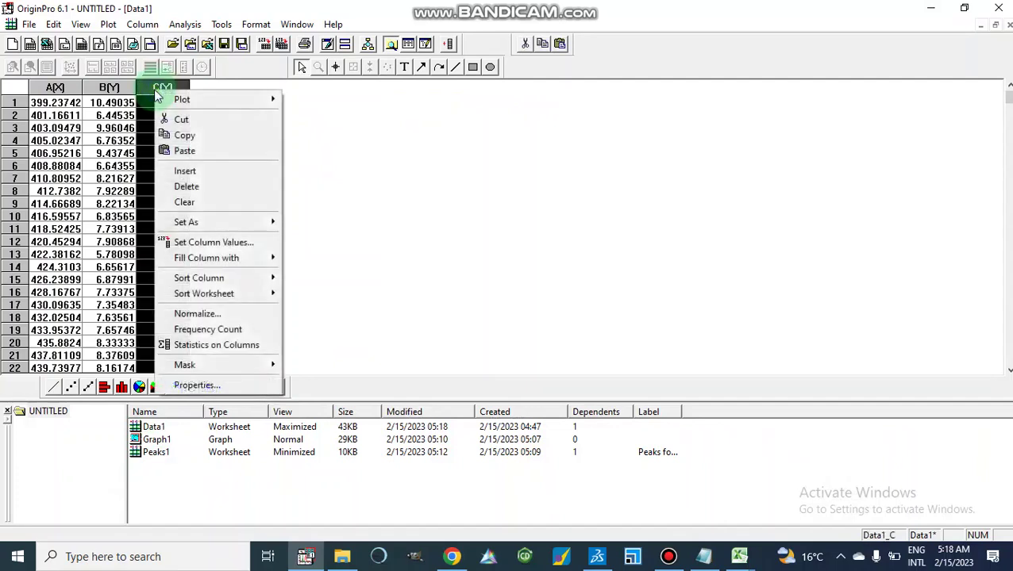
pyautogui.click(189, 150)
pyautogui.click(240, 151)
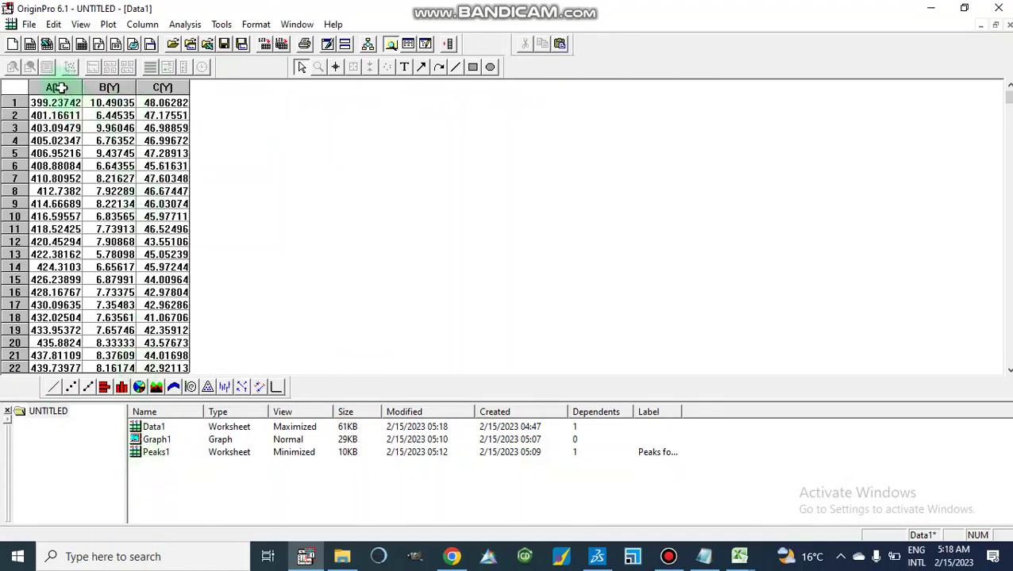
# Plot column C(Y) alone as a line graph and return to the Data1 worksheet
pyautogui.click(163, 89)
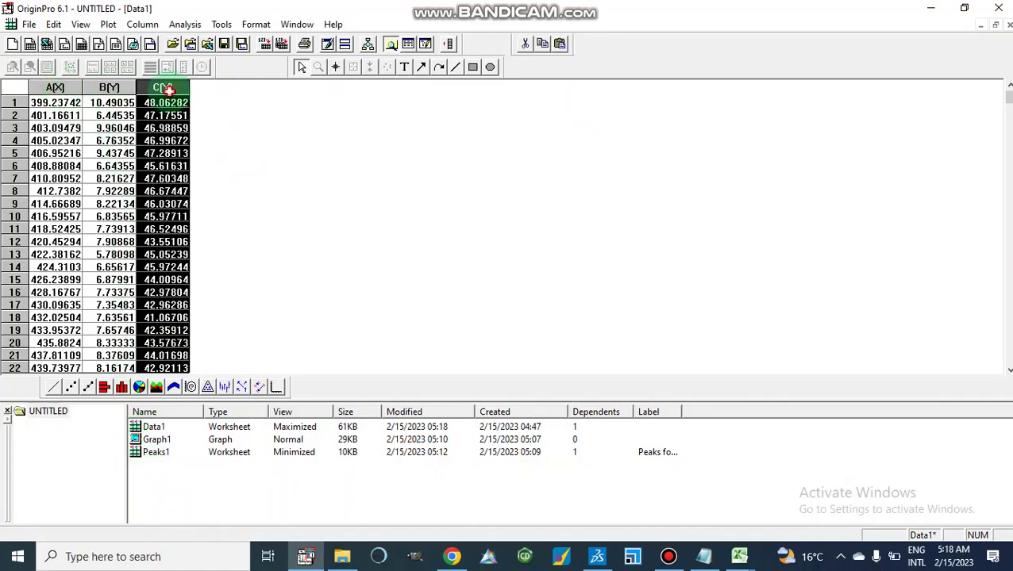
pyautogui.click(54, 388)
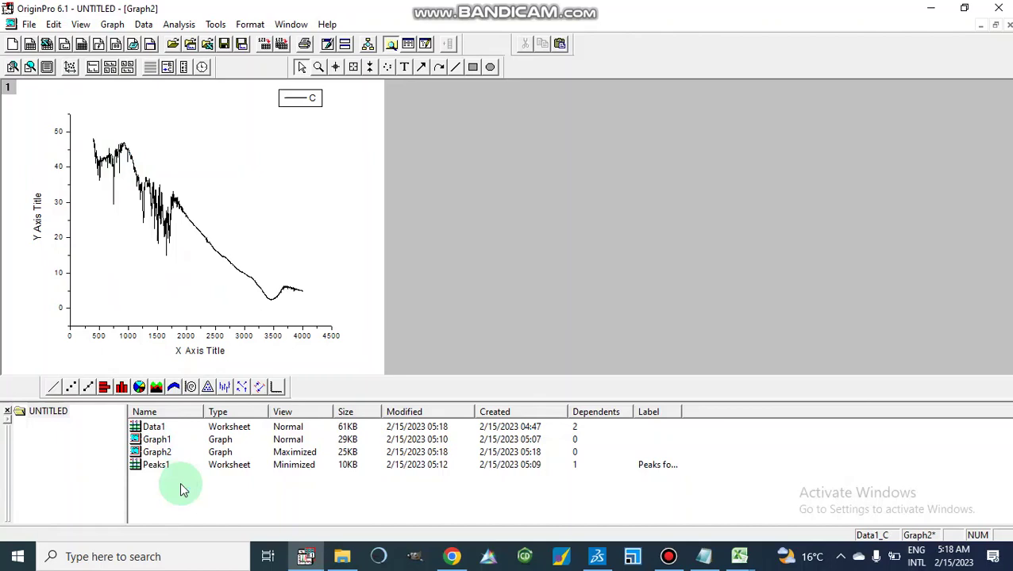
pyautogui.doubleClick(155, 428)
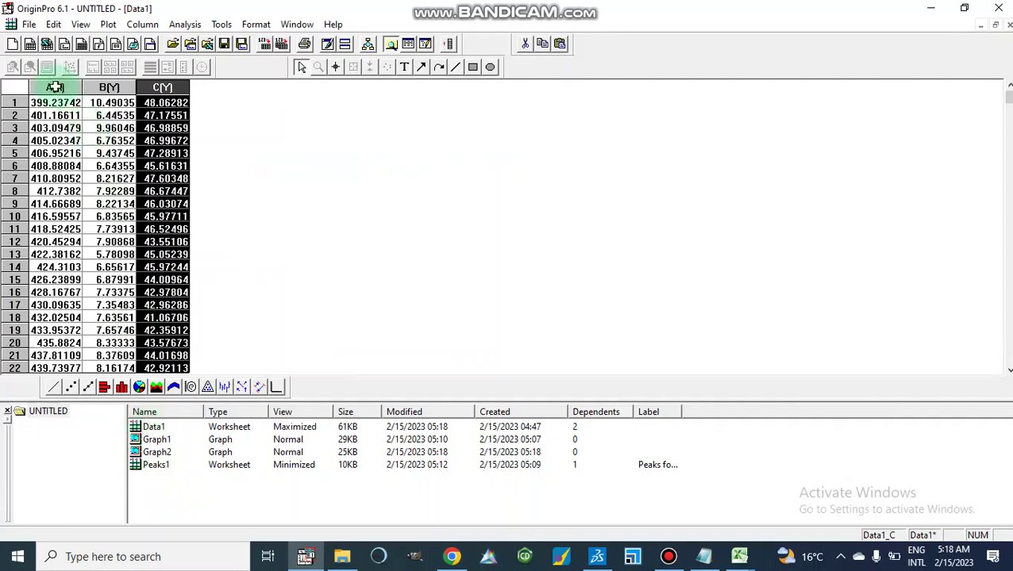
# Plot columns A(X), B(Y) and C(Y) of Data1 together as one line graph
pyautogui.moveTo(55, 88); pyautogui.dragTo(190, 73)
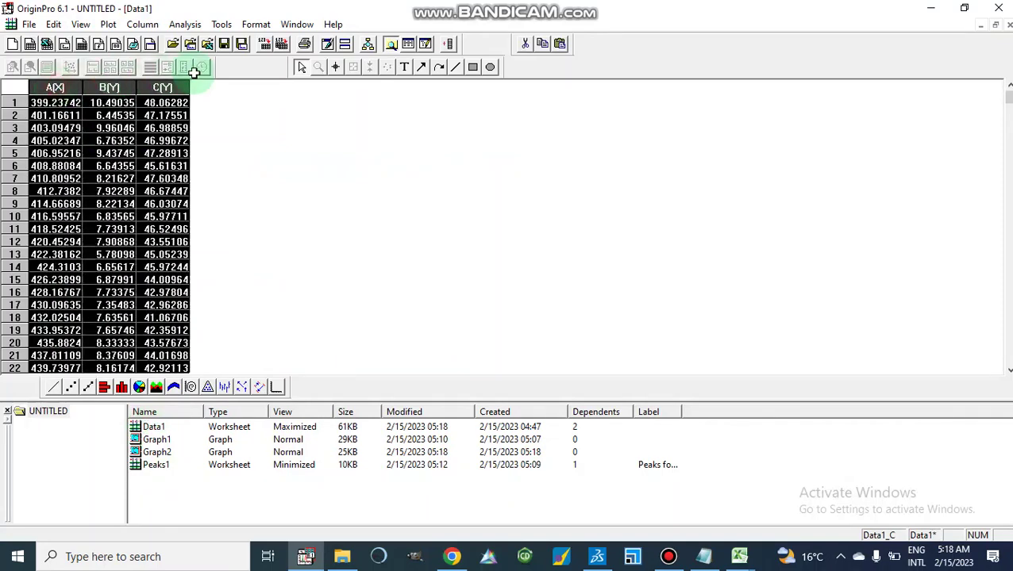
pyautogui.click(108, 24)
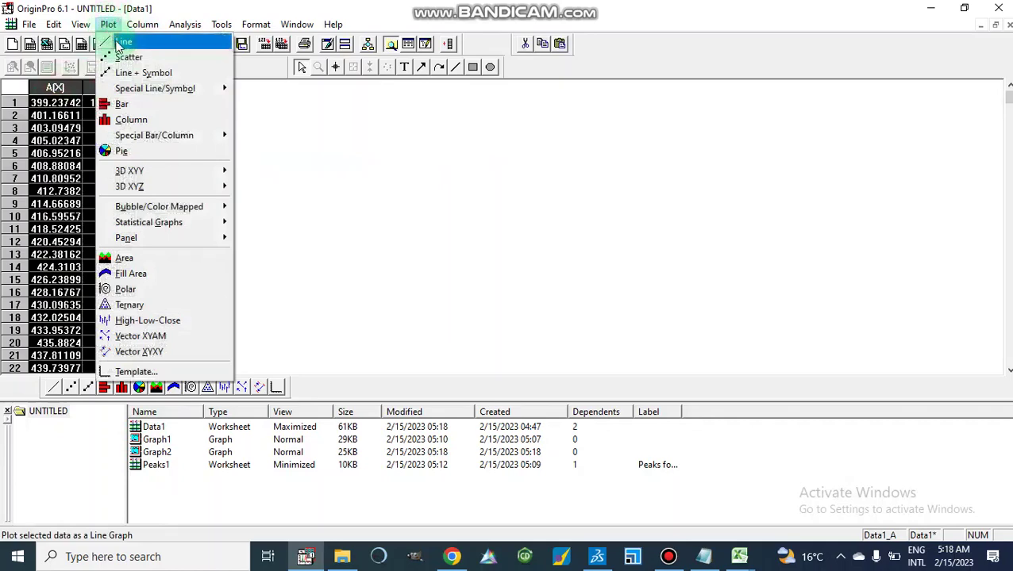
pyautogui.click(124, 45)
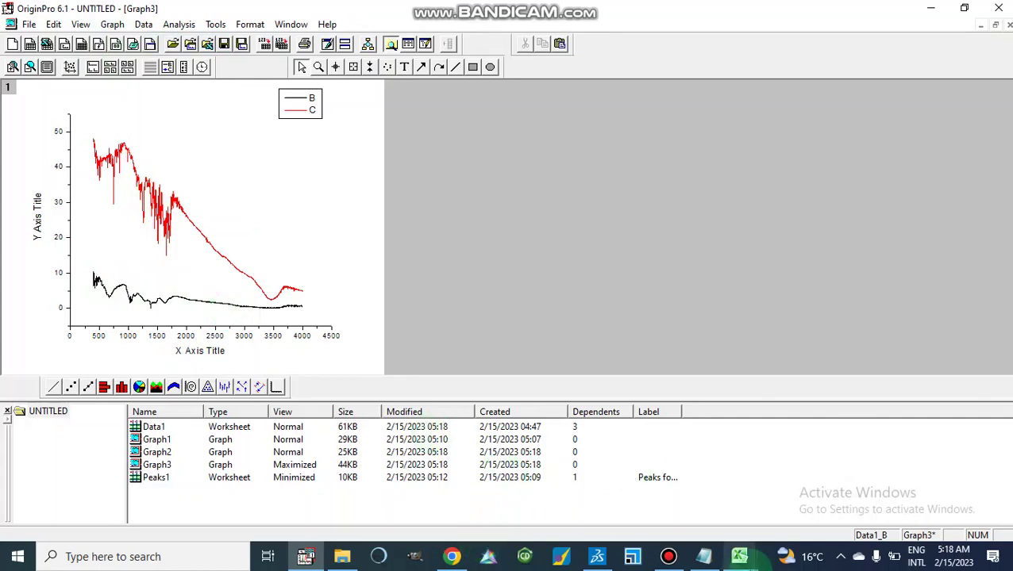
# Switch to Excel workbook 3 and copy column B of Sheet1
pyautogui.click(742, 558)
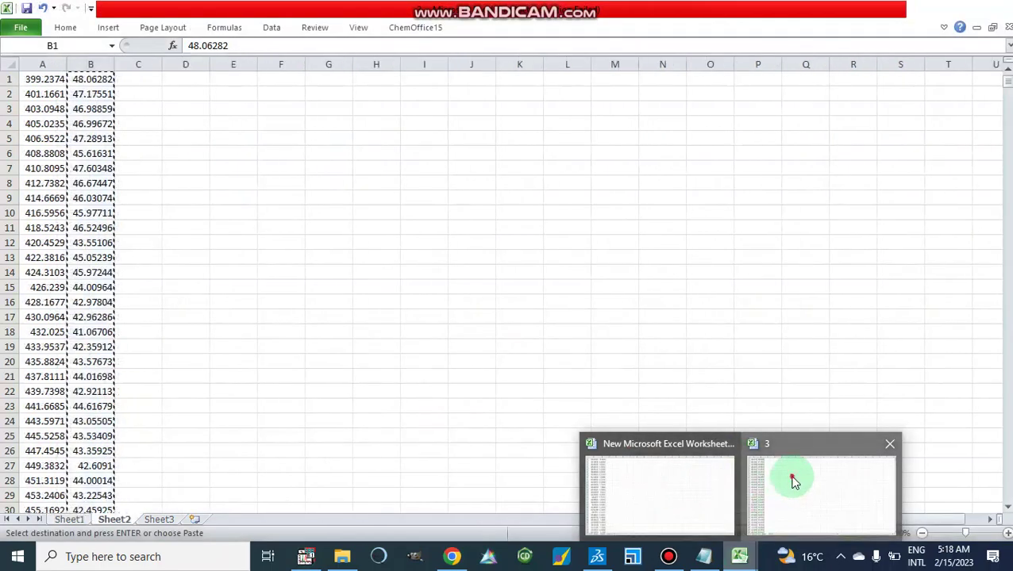
pyautogui.click(794, 483)
pyautogui.click(69, 519)
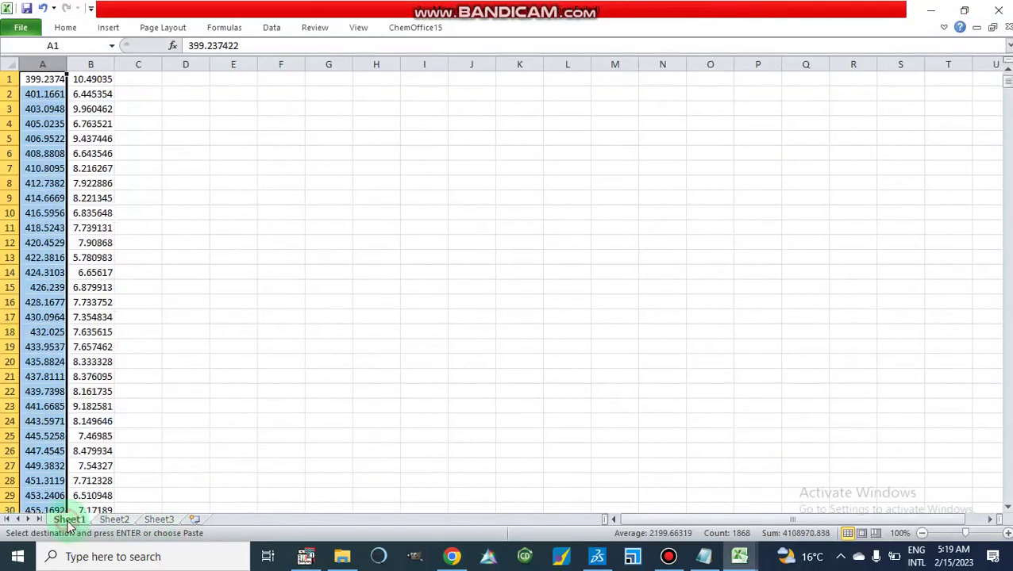
pyautogui.click(89, 63)
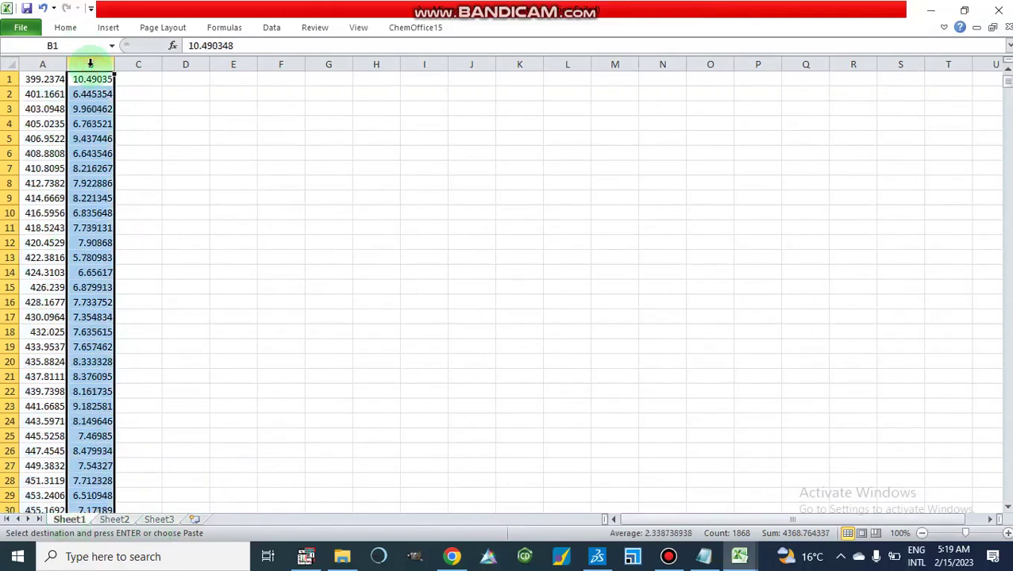
pyautogui.rightClick(90, 65)
pyautogui.click(125, 94)
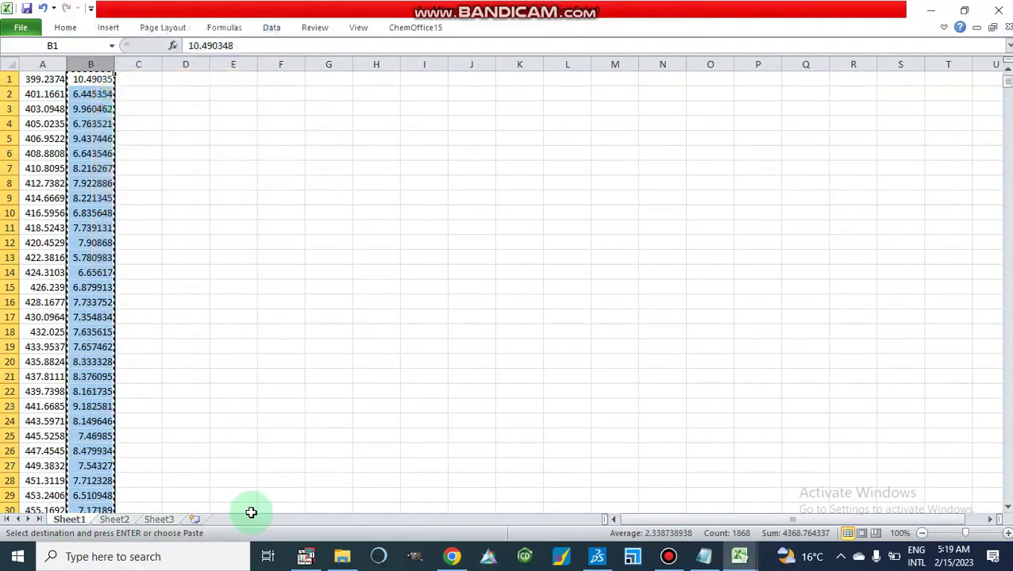
# Switch to OriginPro, open the Data1 worksheet and add a new column after C(Y)
pyautogui.click(305, 558)
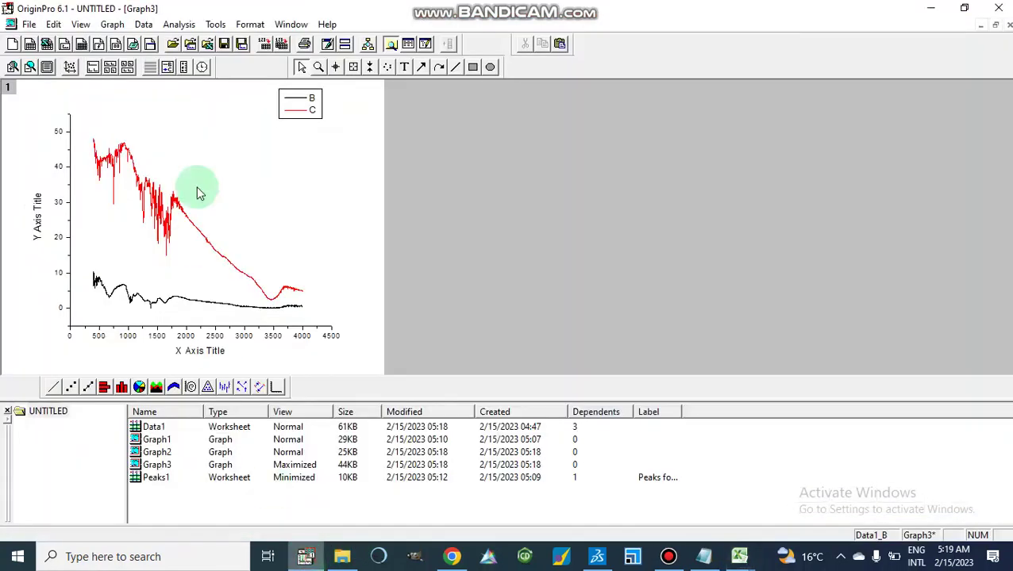
pyautogui.doubleClick(153, 429)
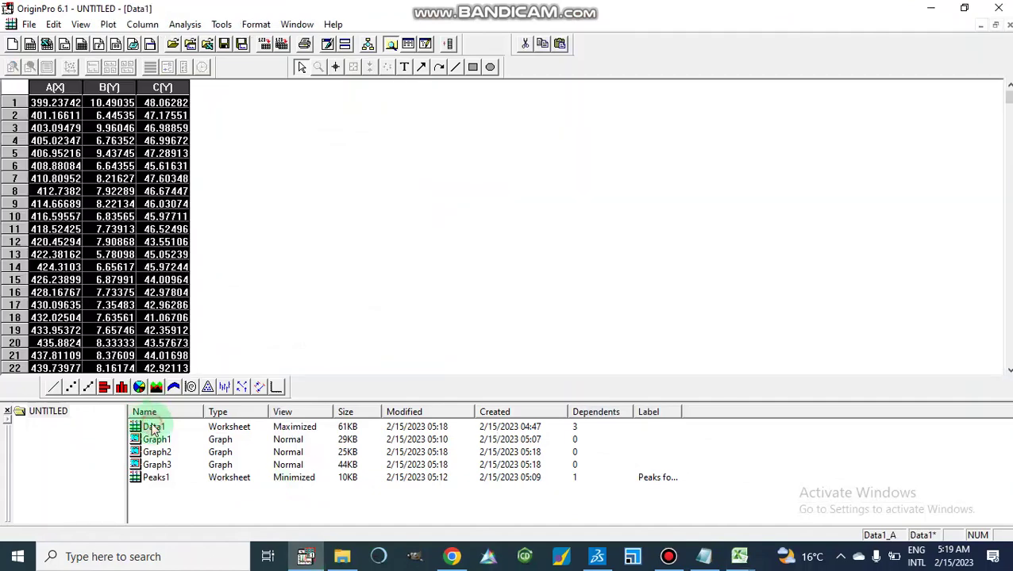
pyautogui.rightClick(211, 119)
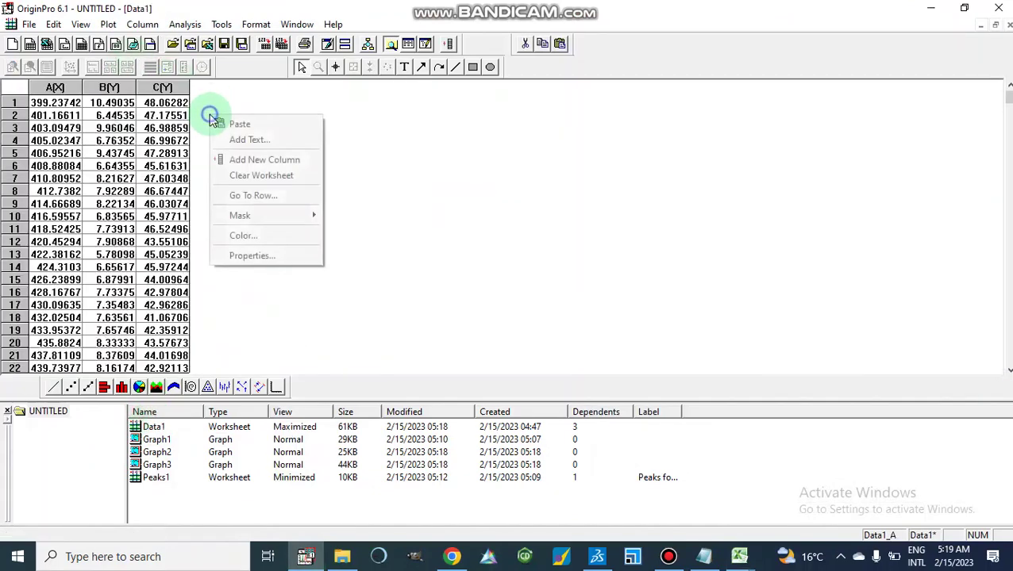
pyautogui.click(236, 161)
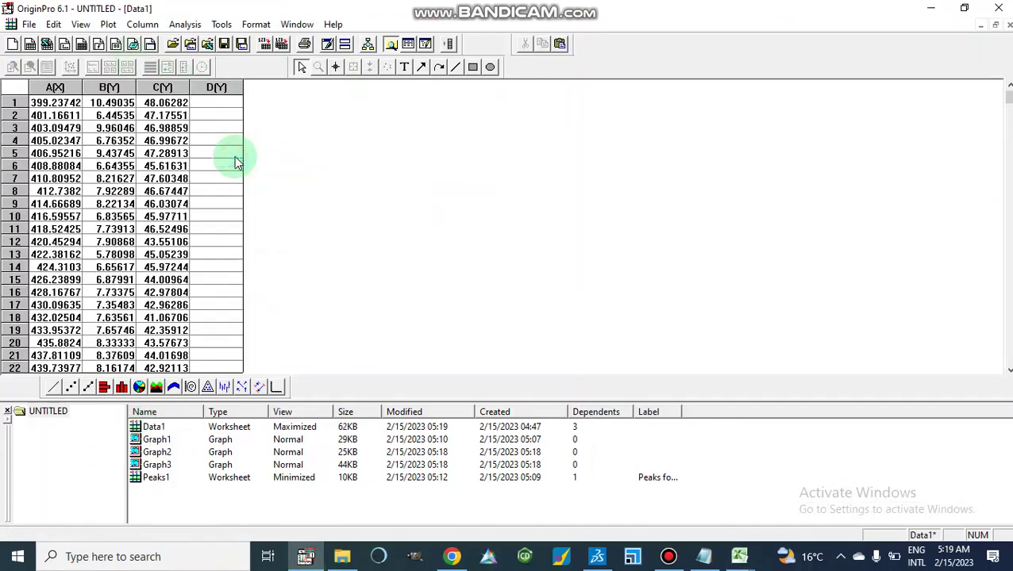
# Paste the copied Excel values into the empty column D(Y) of Data1
pyautogui.click(216, 88)
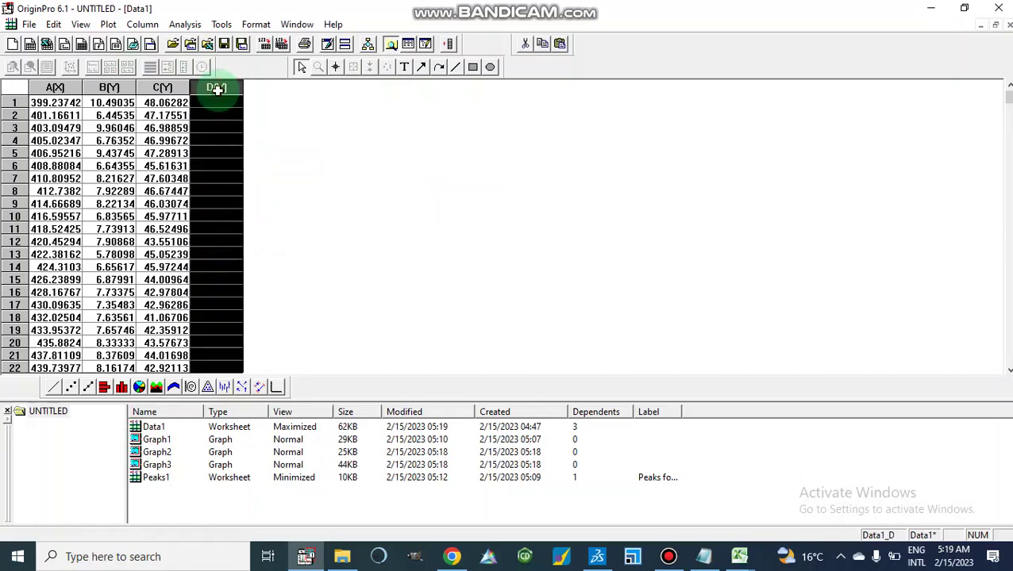
pyautogui.rightClick(217, 89)
pyautogui.click(250, 151)
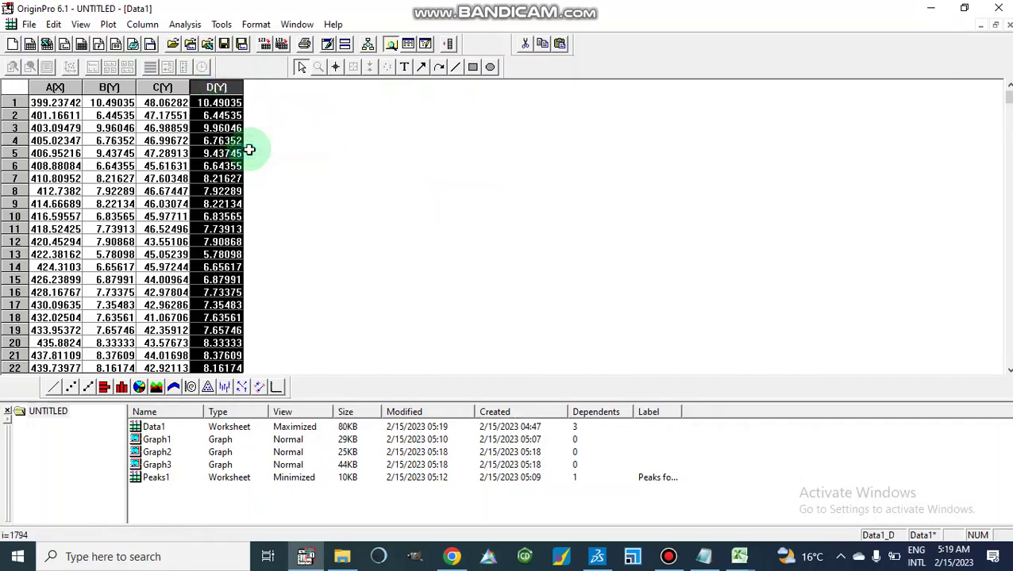
pyautogui.moveTo(49, 85); pyautogui.dragTo(230, 130)
pyautogui.doubleClick(285, 165)
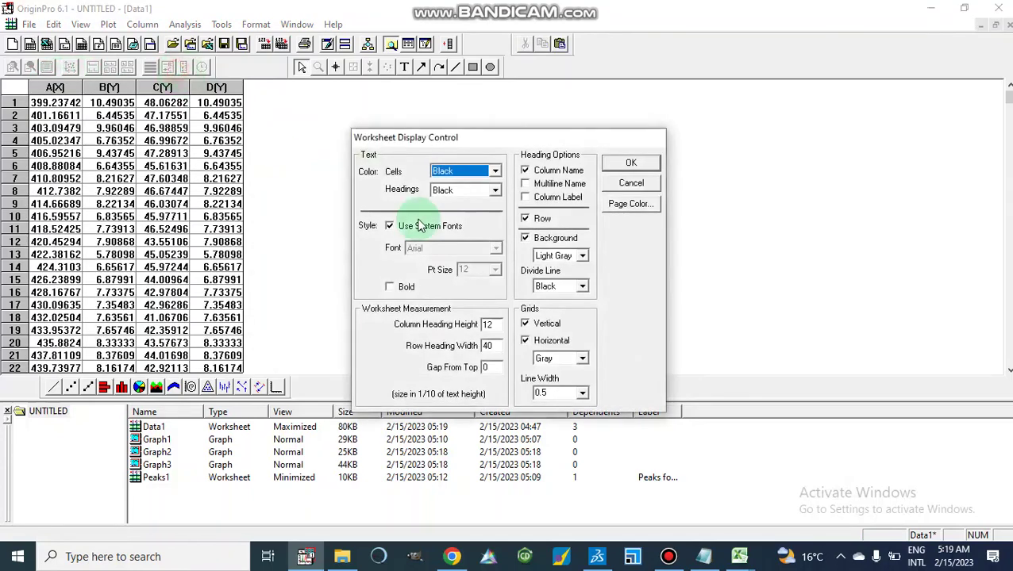
pyautogui.click(631, 163)
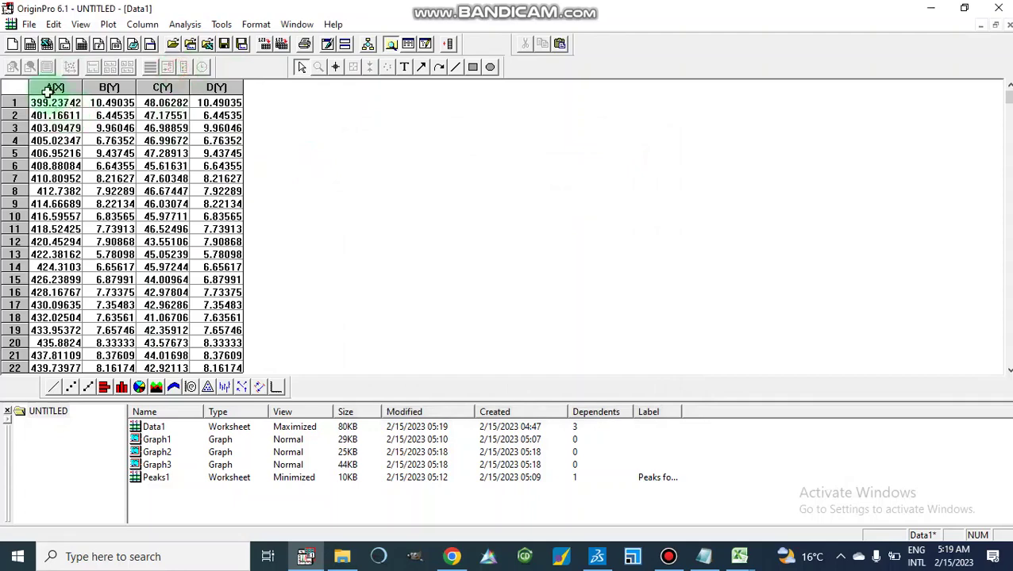
# Plot columns A(X), B(Y) and D(Y) of Data1 together as a line graph
pyautogui.moveTo(57, 91); pyautogui.dragTo(225, 89)
pyautogui.keyDown('ctrl'); pyautogui.click(226, 88); pyautogui.keyUp('ctrl')
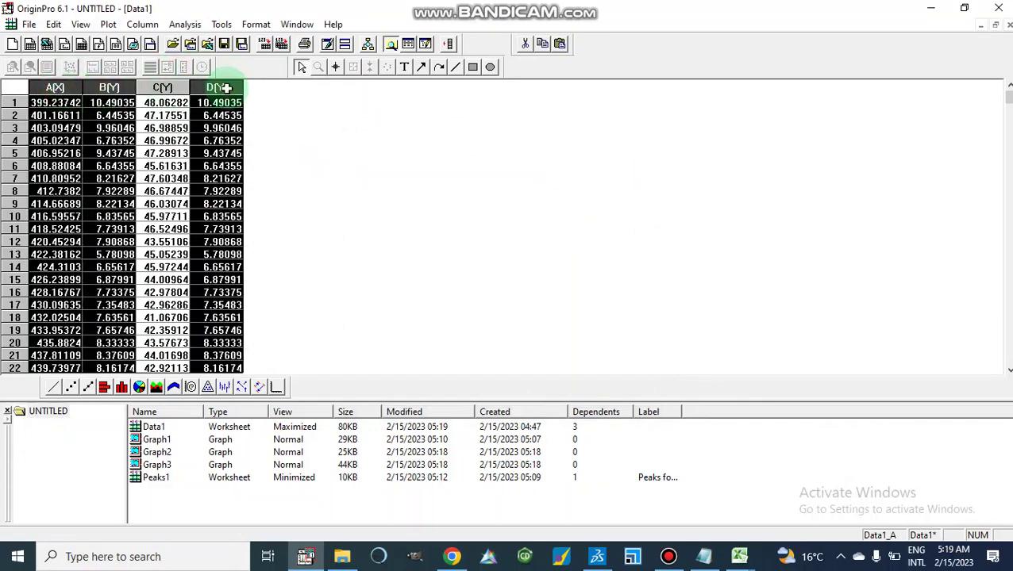
pyautogui.click(108, 25)
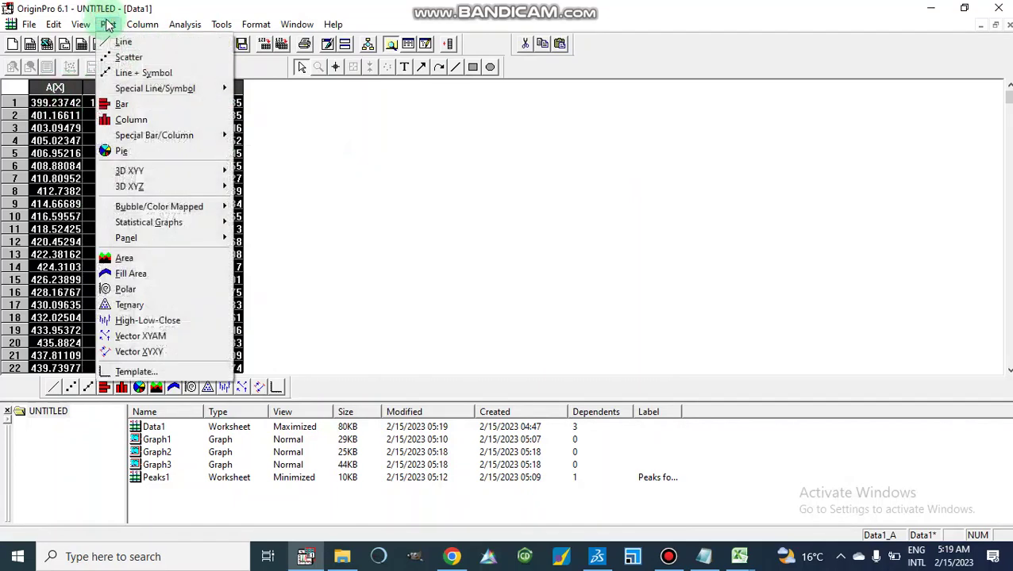
pyautogui.click(111, 42)
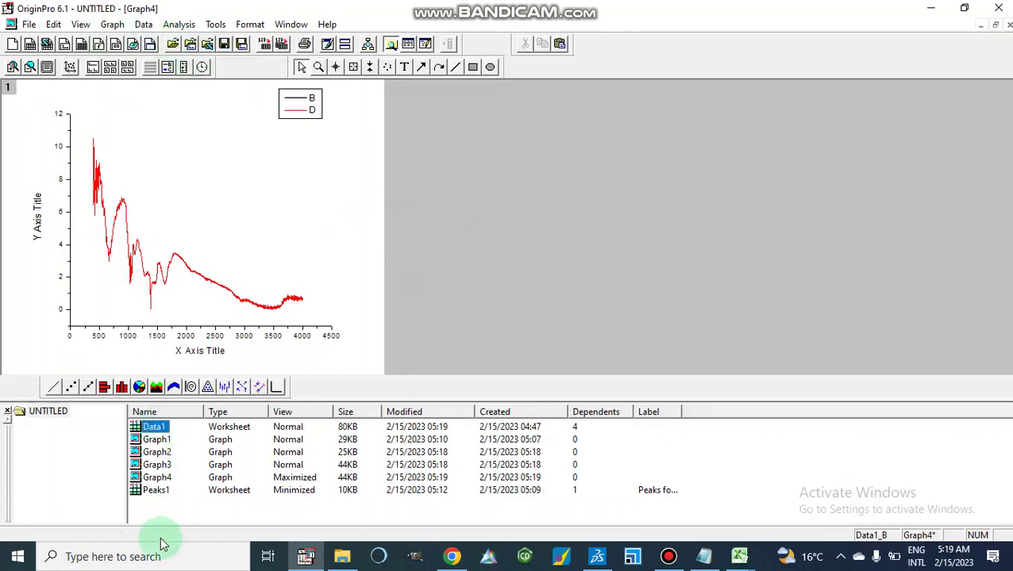
# Return to the Data1 worksheet and plot only columns B(Y) and D(Y) as a line graph
pyautogui.doubleClick(137, 429)
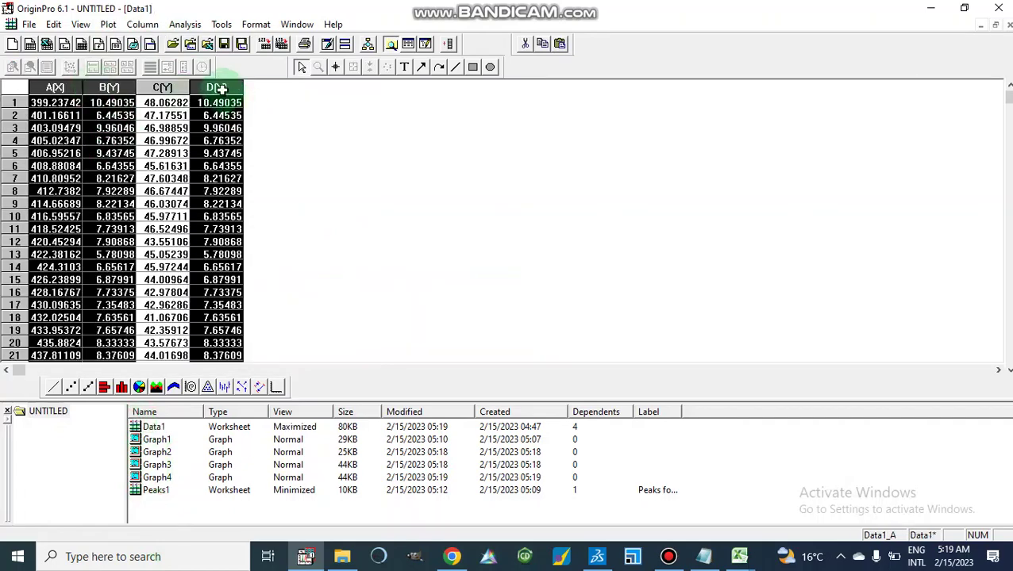
pyautogui.click(285, 124)
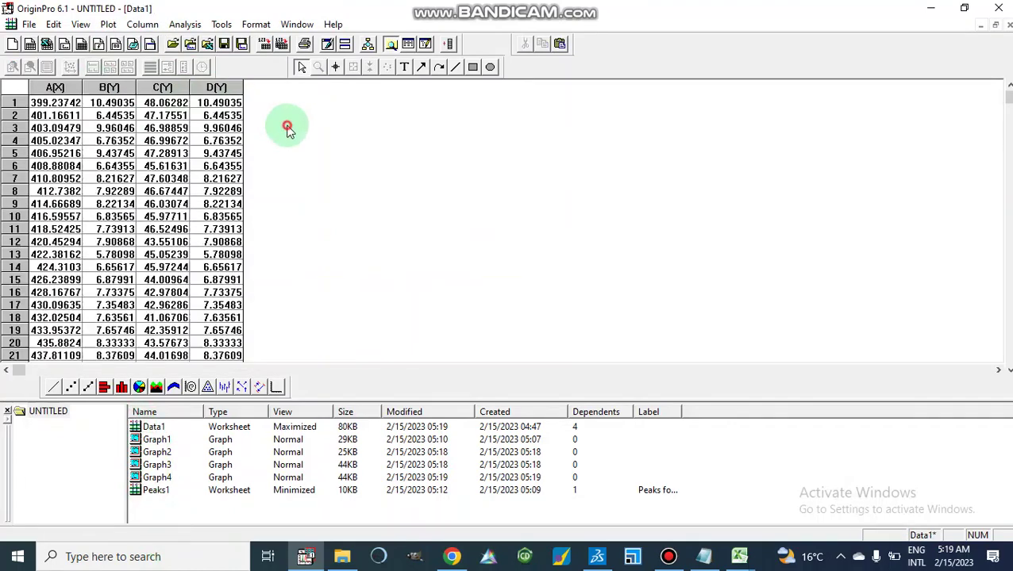
pyautogui.doubleClick(56, 87)
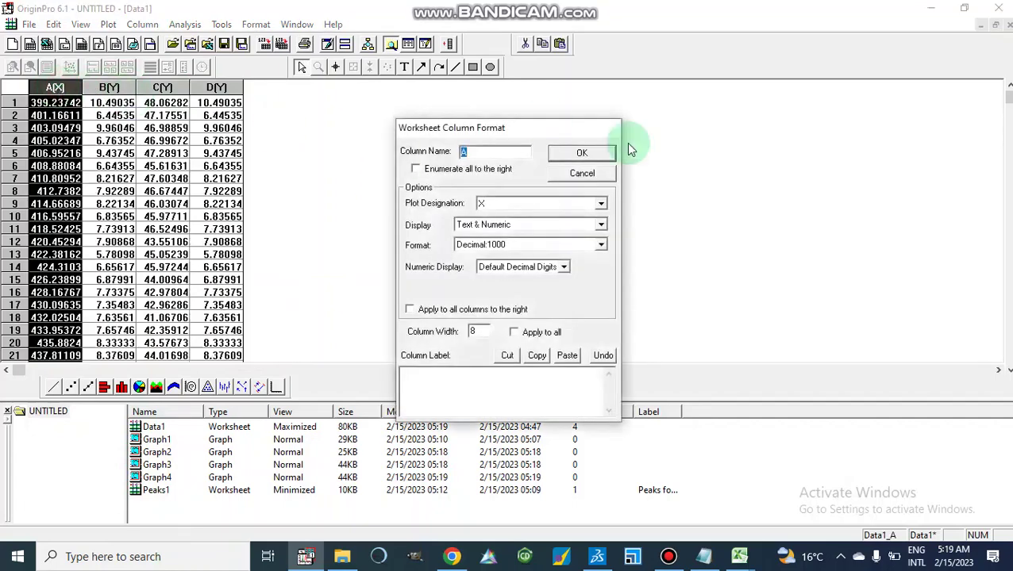
pyautogui.click(600, 153)
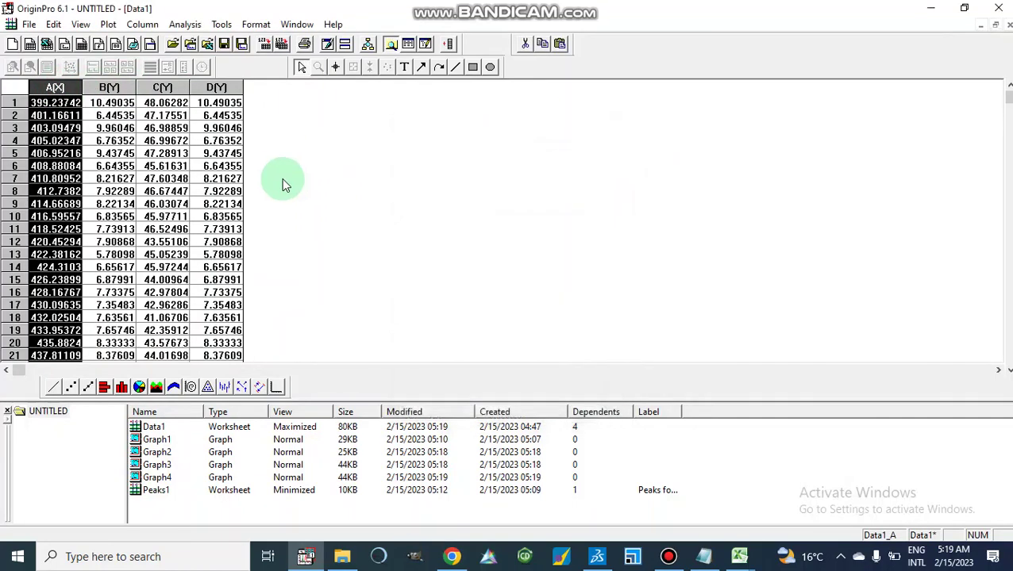
pyautogui.click(215, 86)
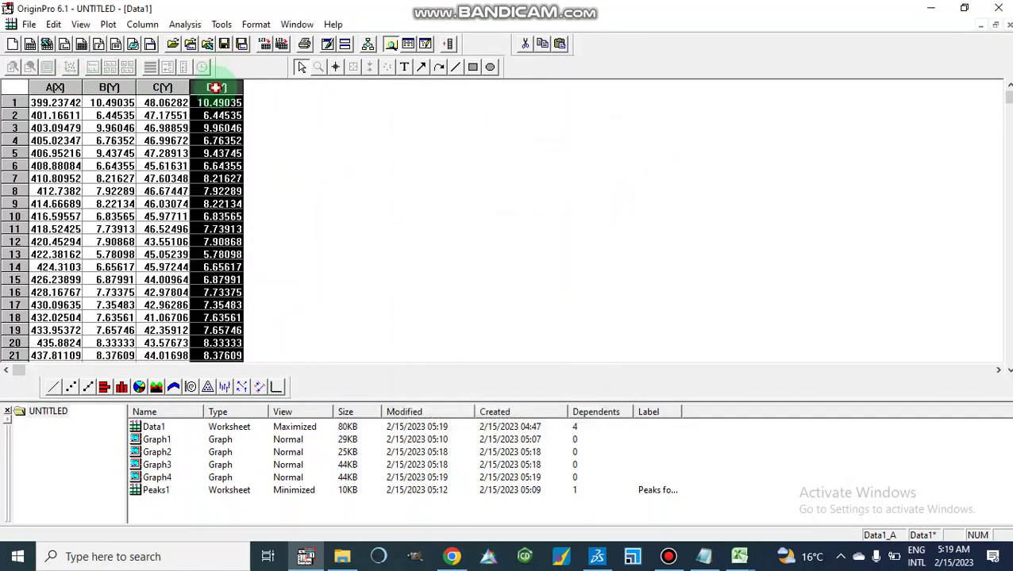
pyautogui.keyDown('ctrl'); pyautogui.click(111, 89); pyautogui.keyUp('ctrl')
pyautogui.click(110, 24)
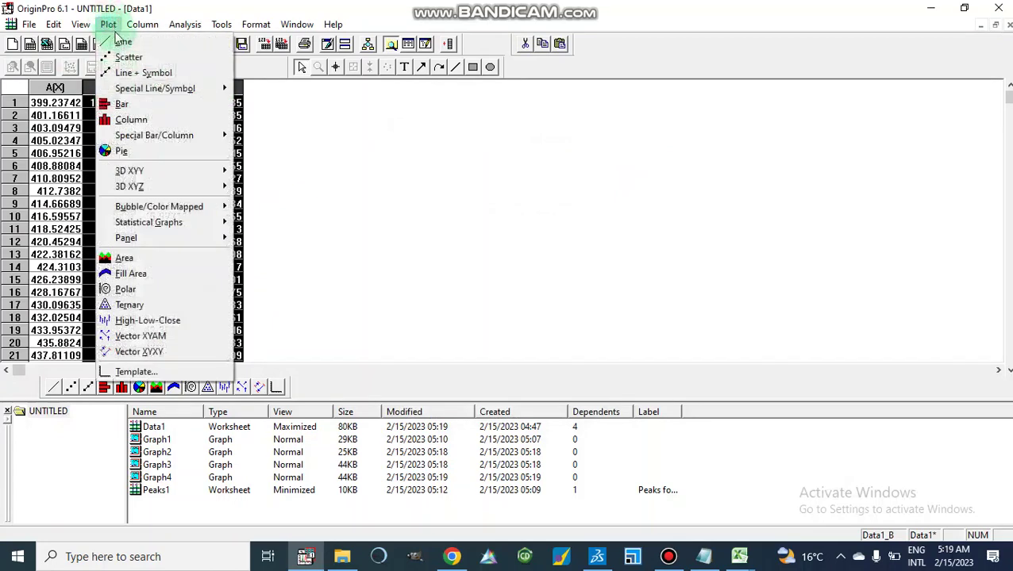
pyautogui.click(117, 39)
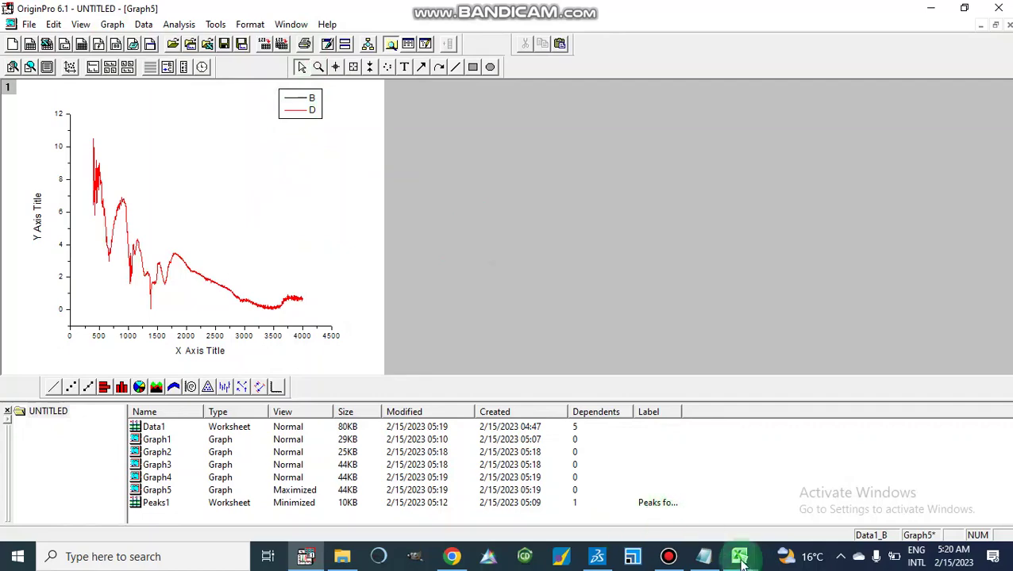
# Open Excel workbook 2 from the BS Research folder and copy column C of its Sheet1
pyautogui.click(343, 558)
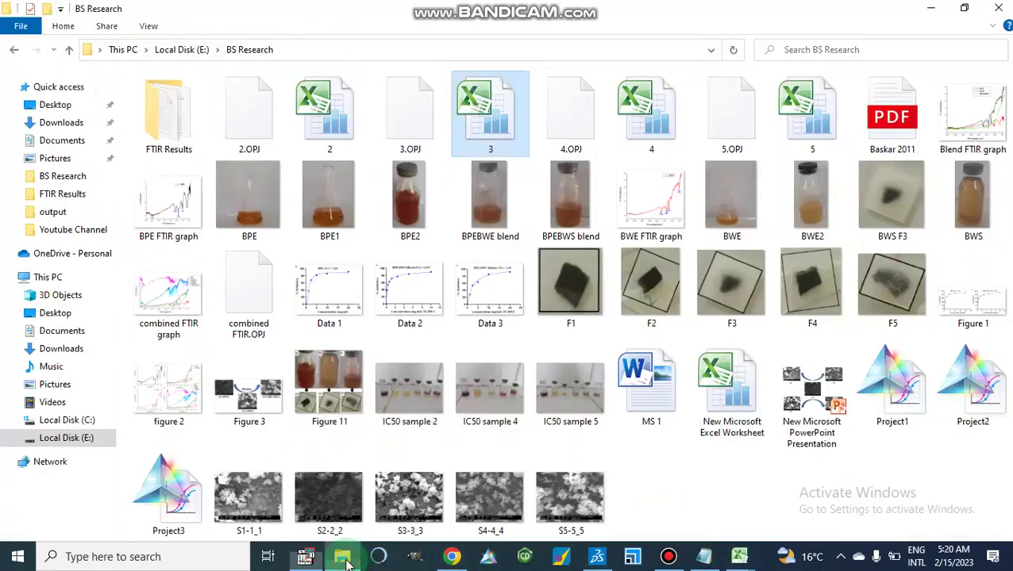
pyautogui.doubleClick(329, 119)
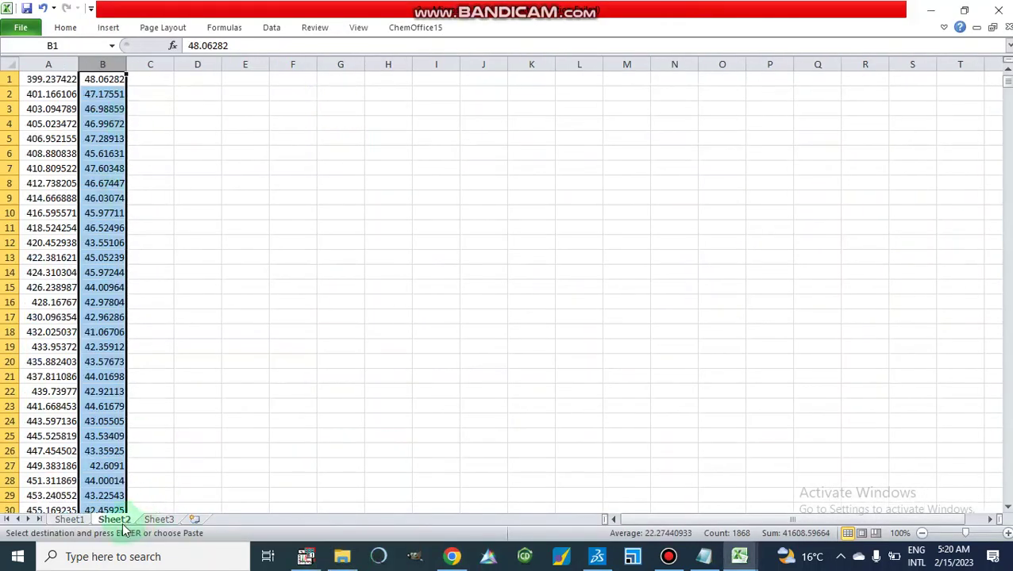
pyautogui.click(67, 520)
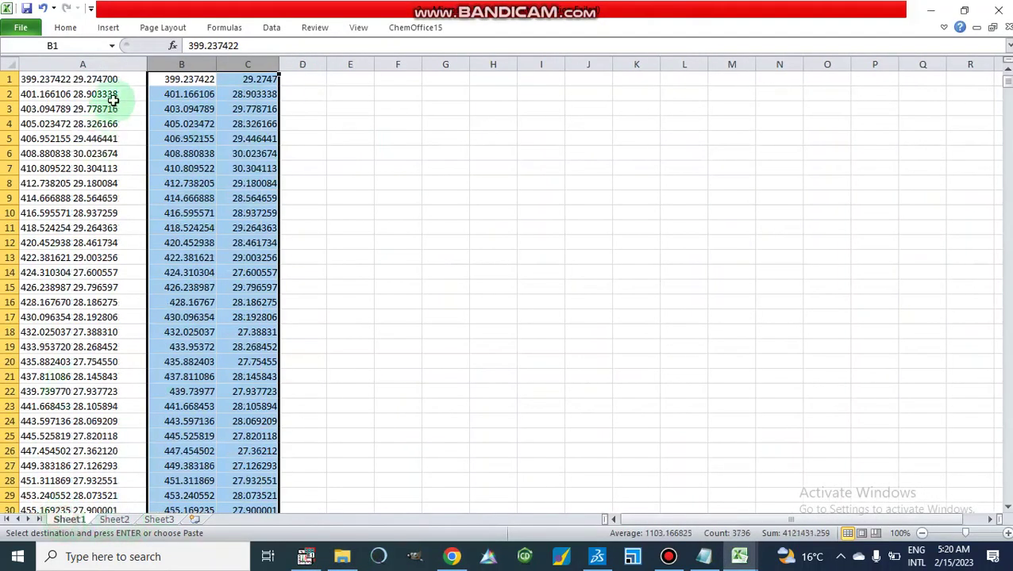
pyautogui.click(255, 63)
pyautogui.rightClick(254, 64)
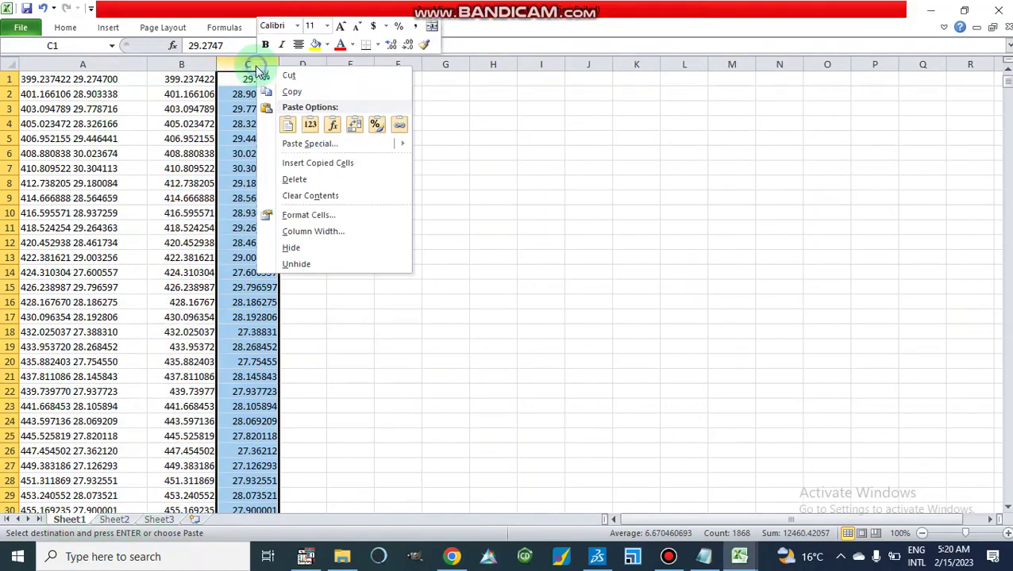
pyautogui.click(292, 93)
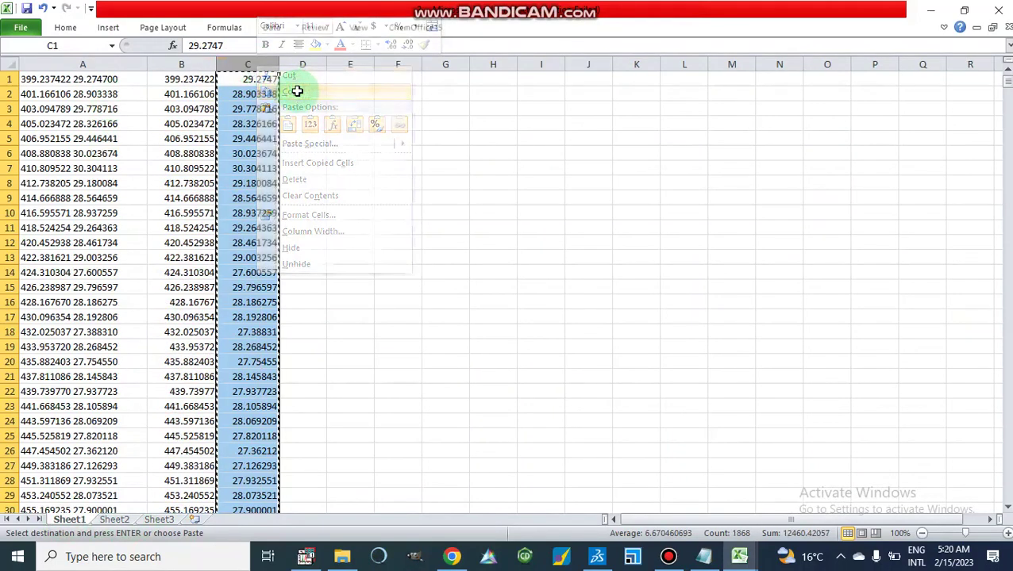
# Switch to OriginPro and replace the values in column D(Y) of Data1 with the copied Excel column
pyautogui.click(306, 557)
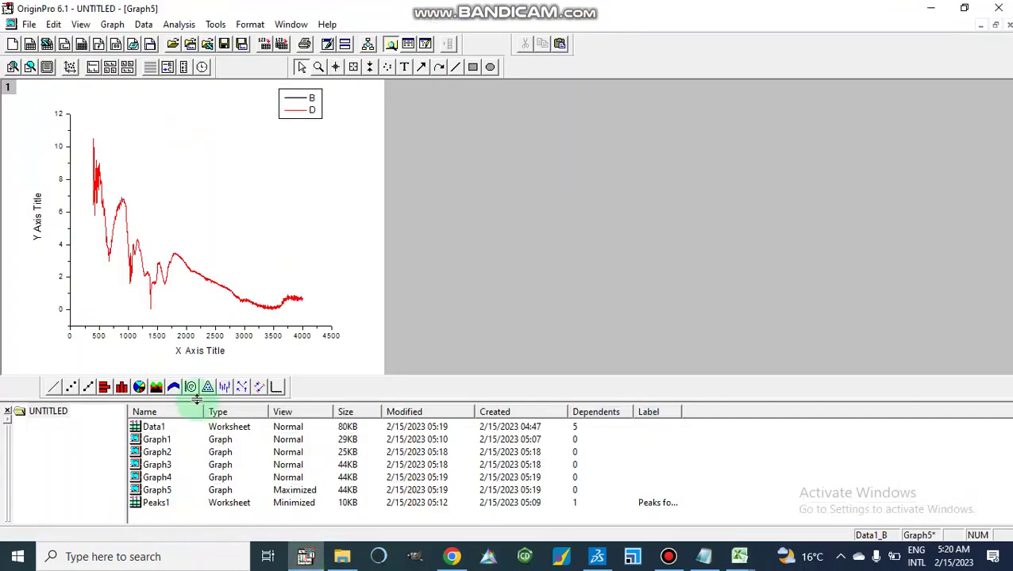
pyautogui.doubleClick(149, 429)
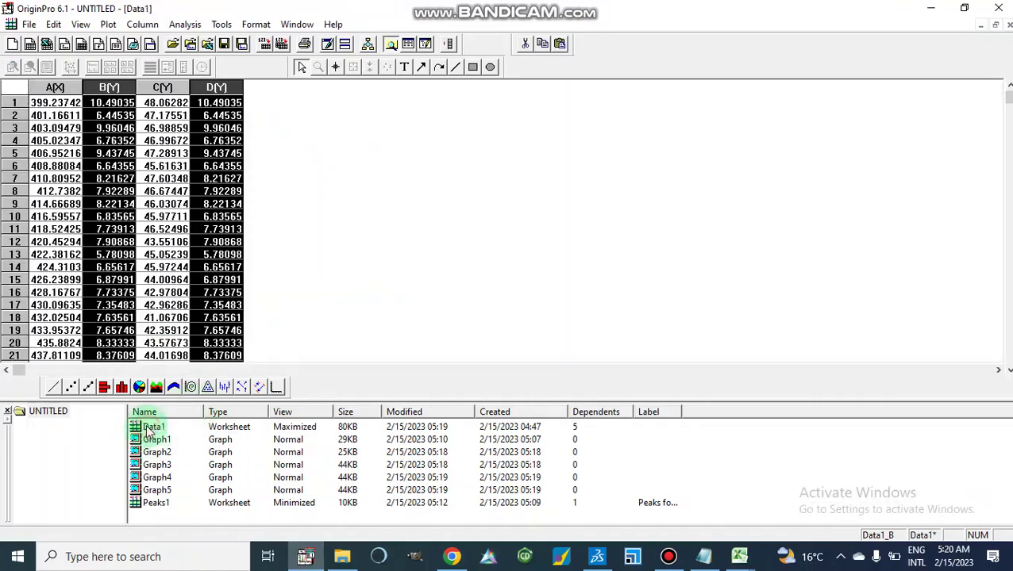
pyautogui.click(220, 88)
pyautogui.rightClick(219, 88)
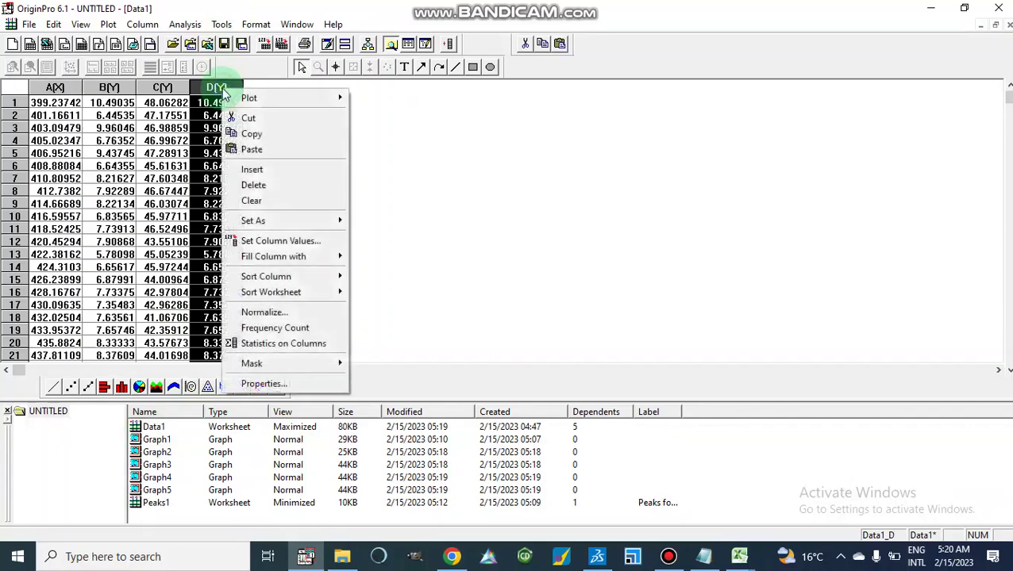
pyautogui.click(253, 148)
# Plot columns B(Y) and D(Y) of Data1, with the replaced D values, as a new line graph
pyautogui.click(121, 84)
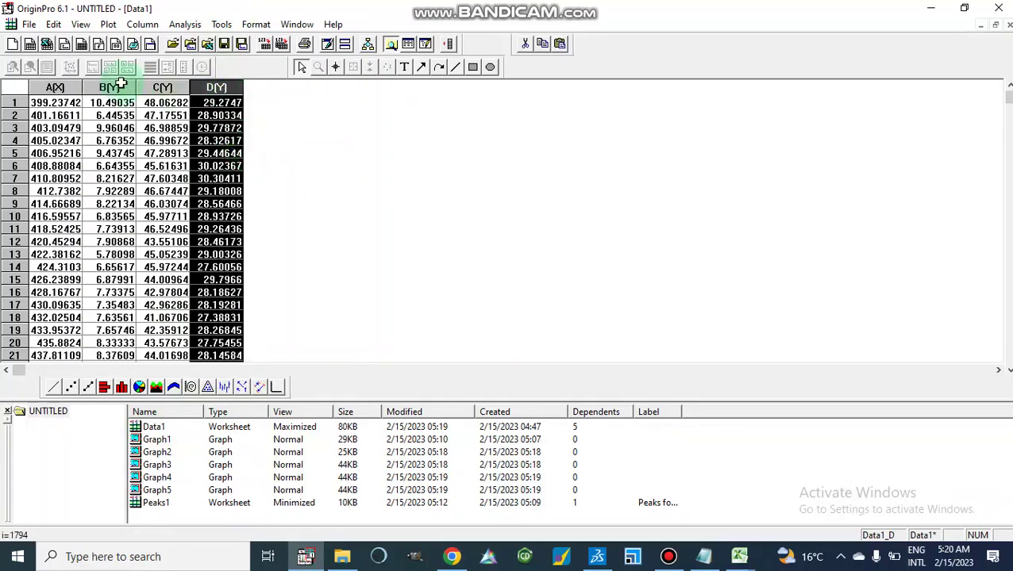
pyautogui.moveTo(109, 87); pyautogui.dragTo(208, 87)
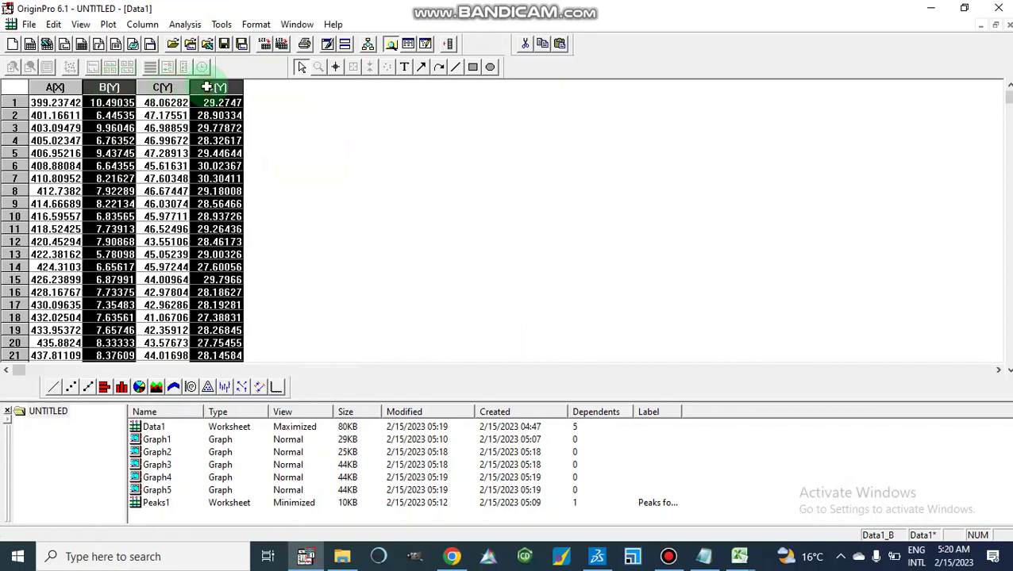
pyautogui.click(108, 23)
pyautogui.click(125, 38)
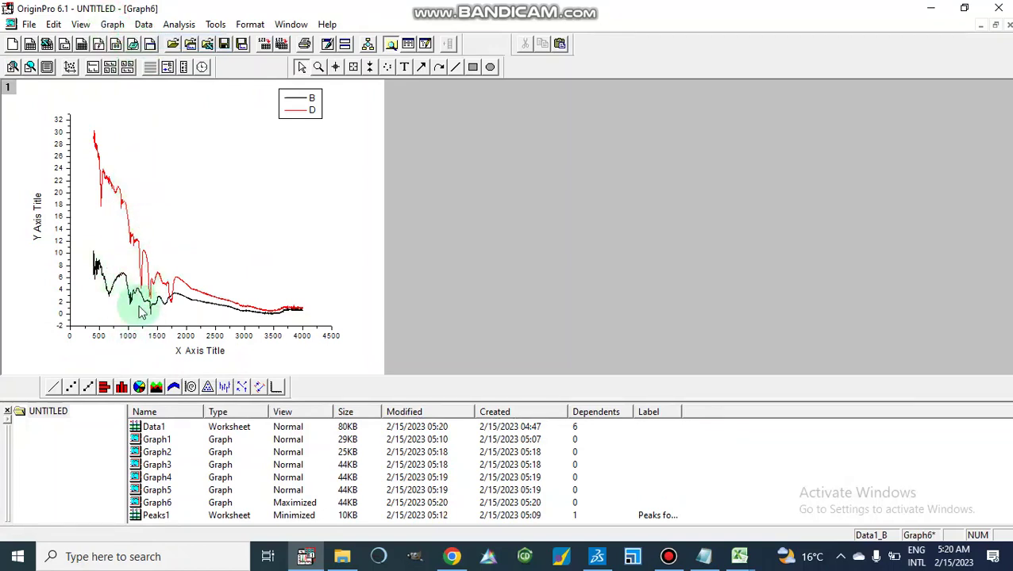
# Reverse the graph's X axis by setting its scale to run from 4000 to 400
pyautogui.doubleClick(215, 337)
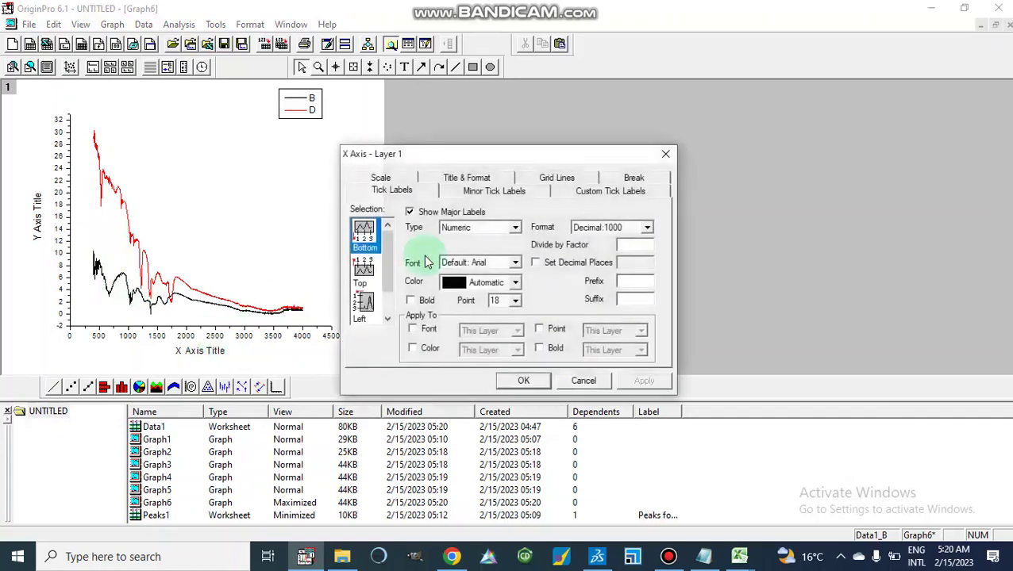
pyautogui.click(378, 180)
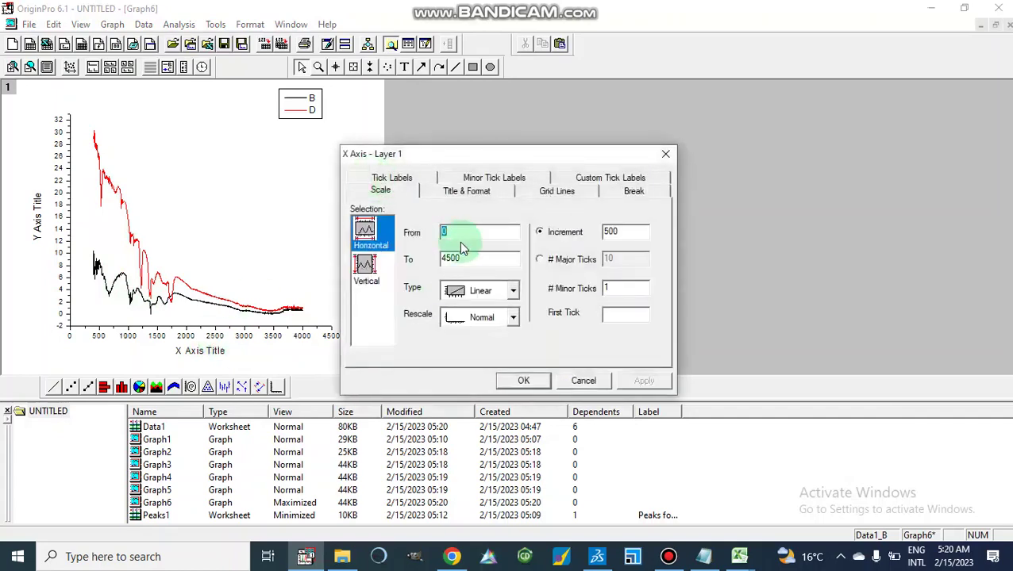
pyautogui.write('4000')
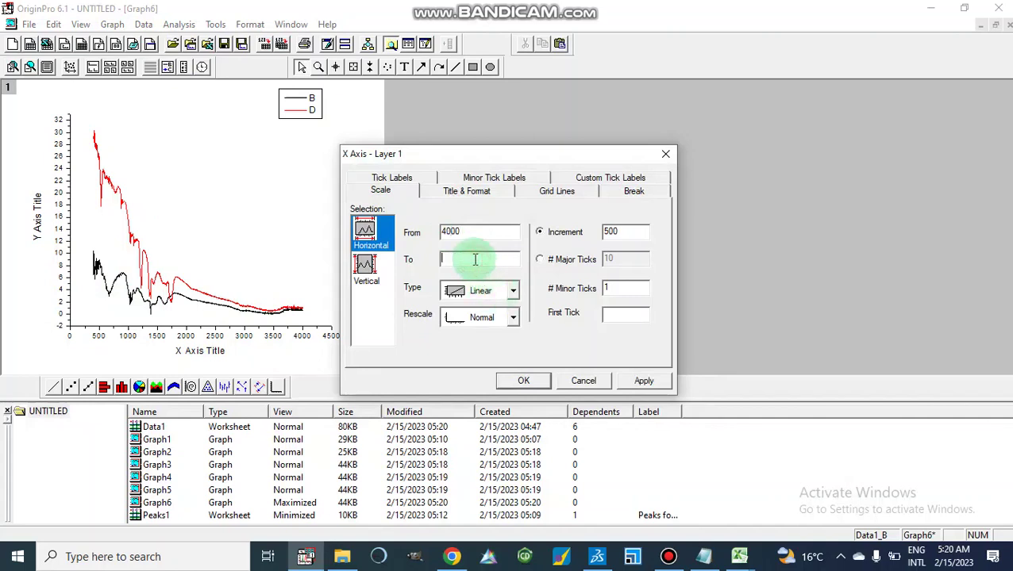
pyautogui.write('4')
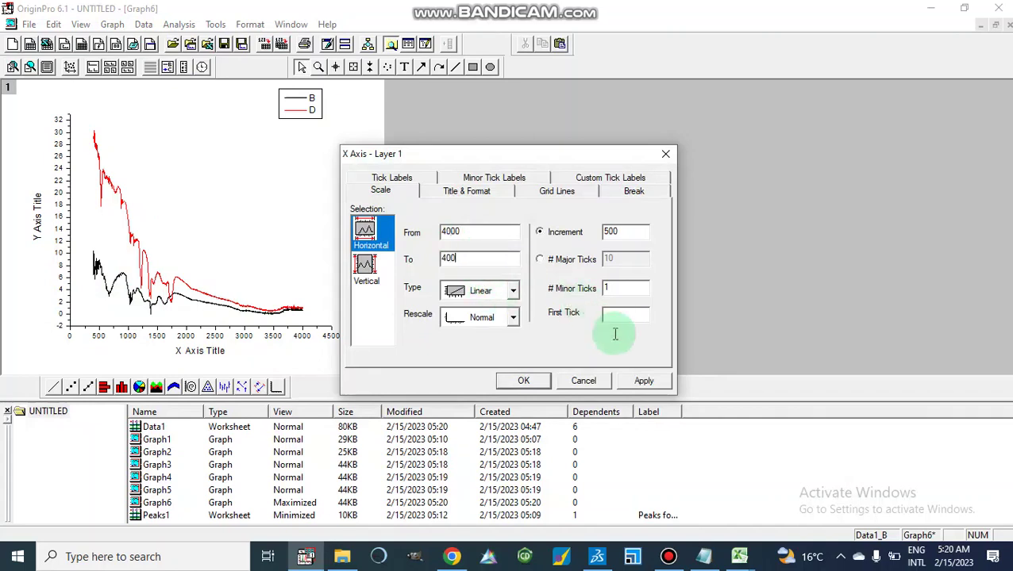
pyautogui.click(629, 381)
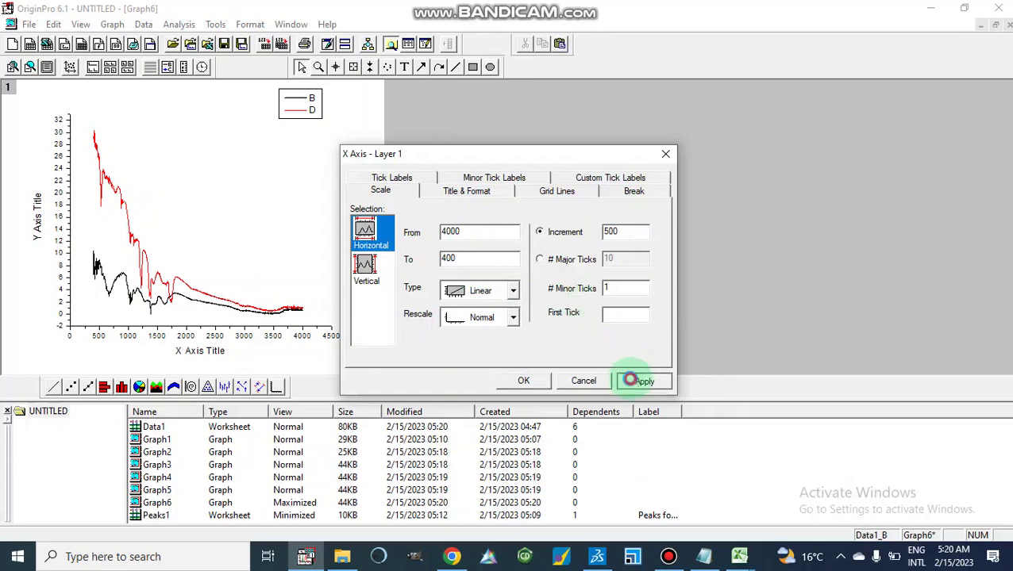
pyautogui.click(524, 381)
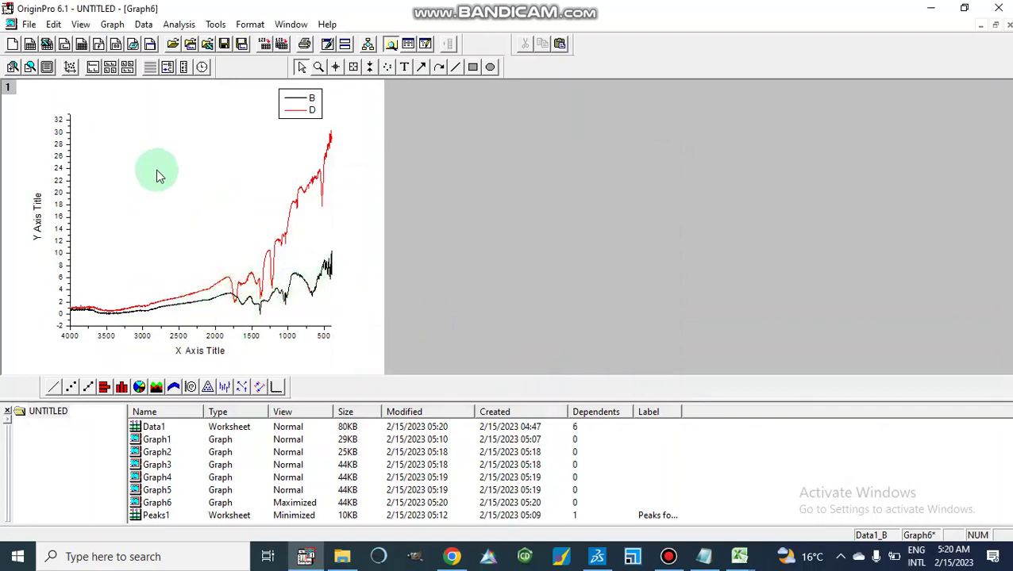
# Find the negative peaks of curve B with the Pick Peaks tool, showing their centers and labels on the graph
pyautogui.click(213, 24)
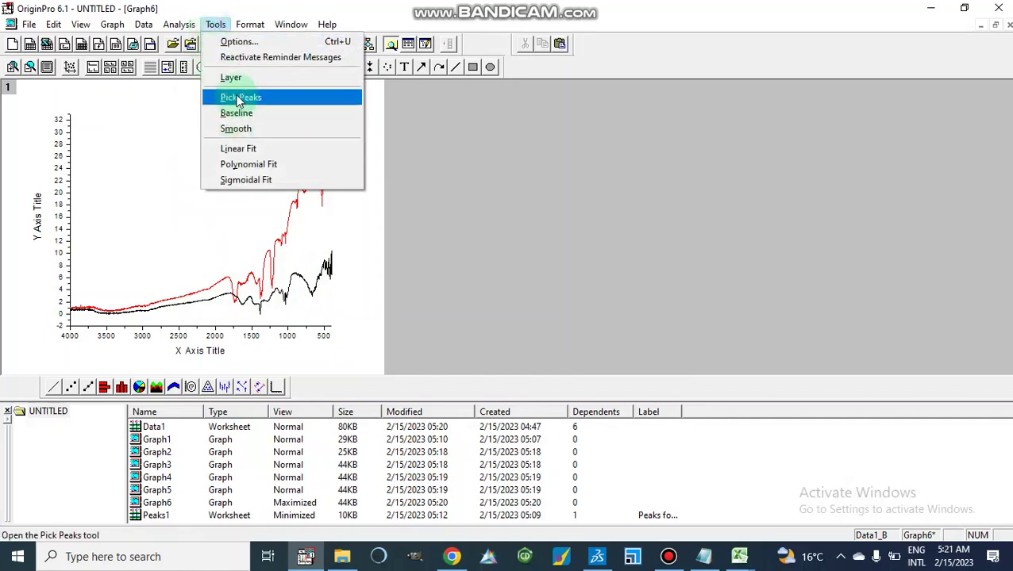
pyautogui.click(235, 97)
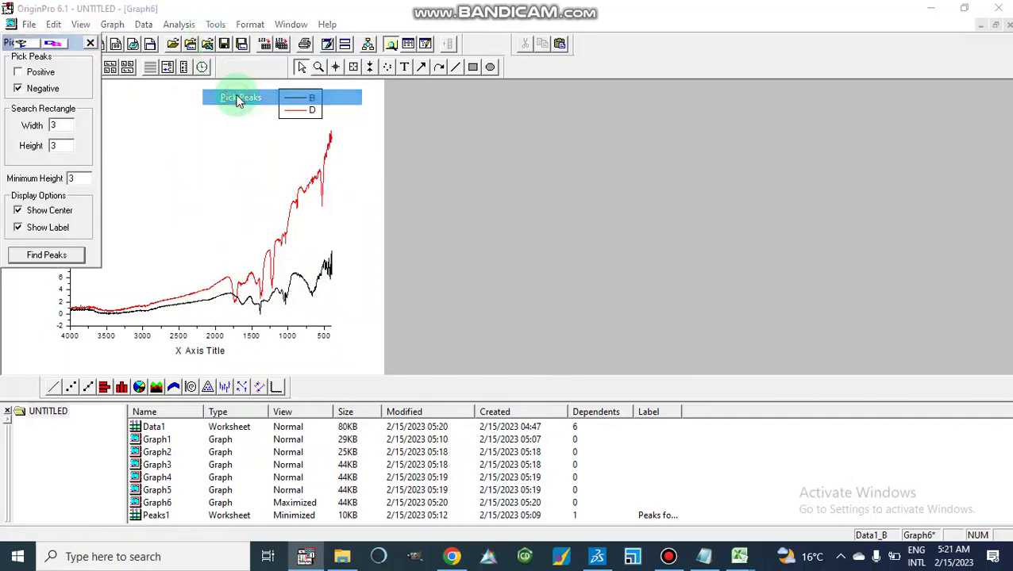
pyautogui.click(46, 255)
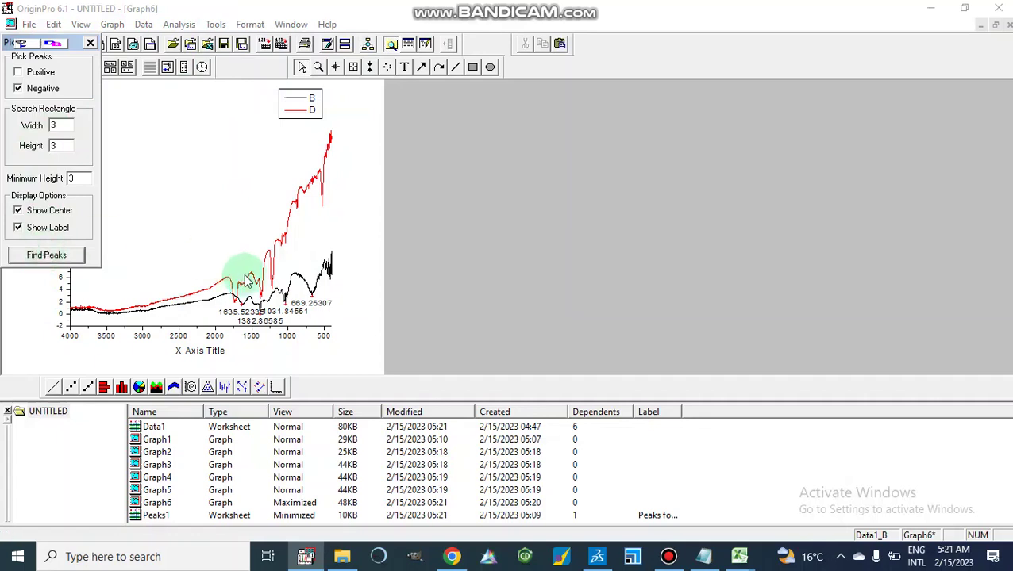
pyautogui.click(91, 44)
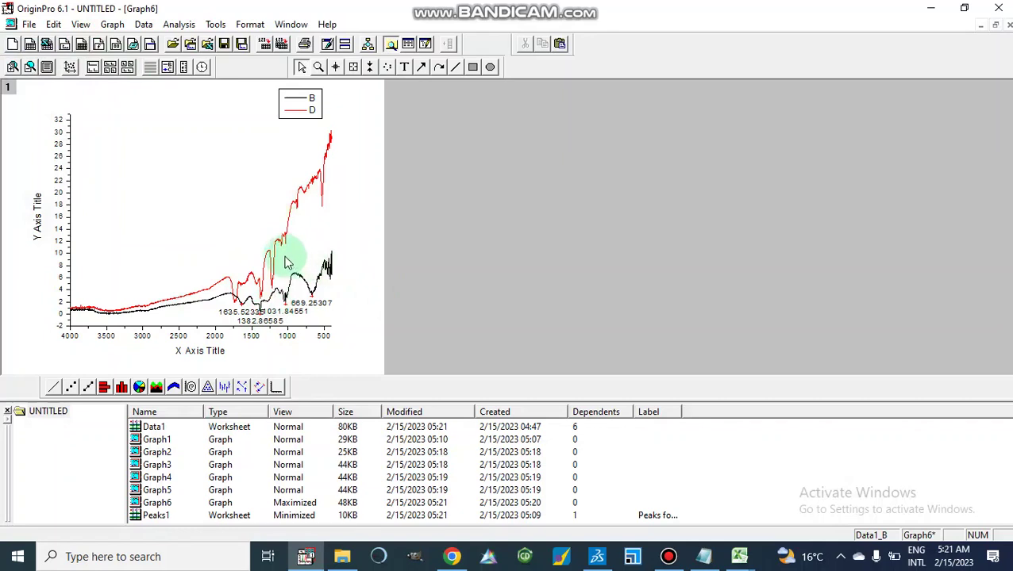
pyautogui.click(311, 110)
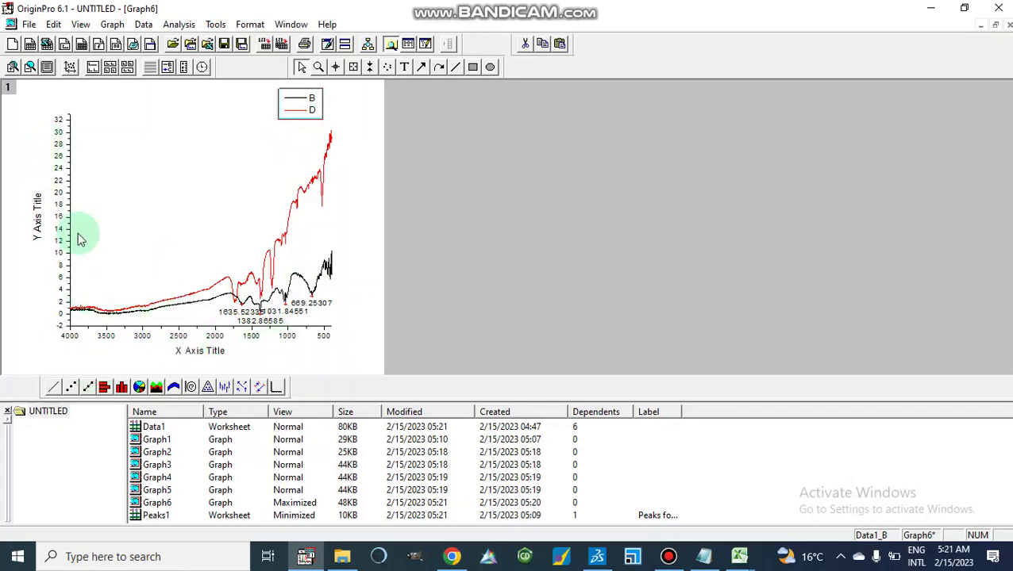
pyautogui.doubleClick(181, 337)
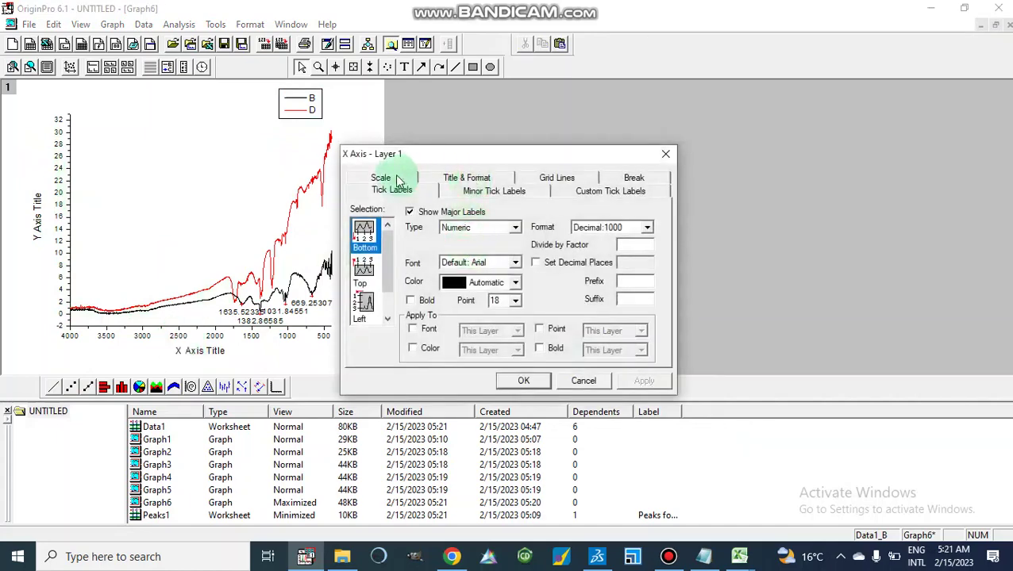
pyautogui.click(517, 284)
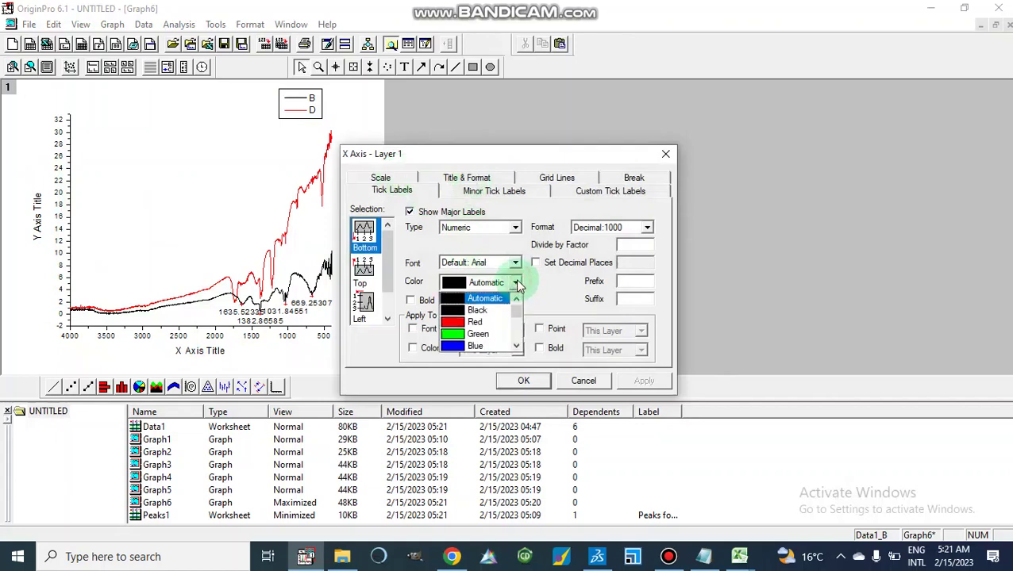
pyautogui.click(516, 296)
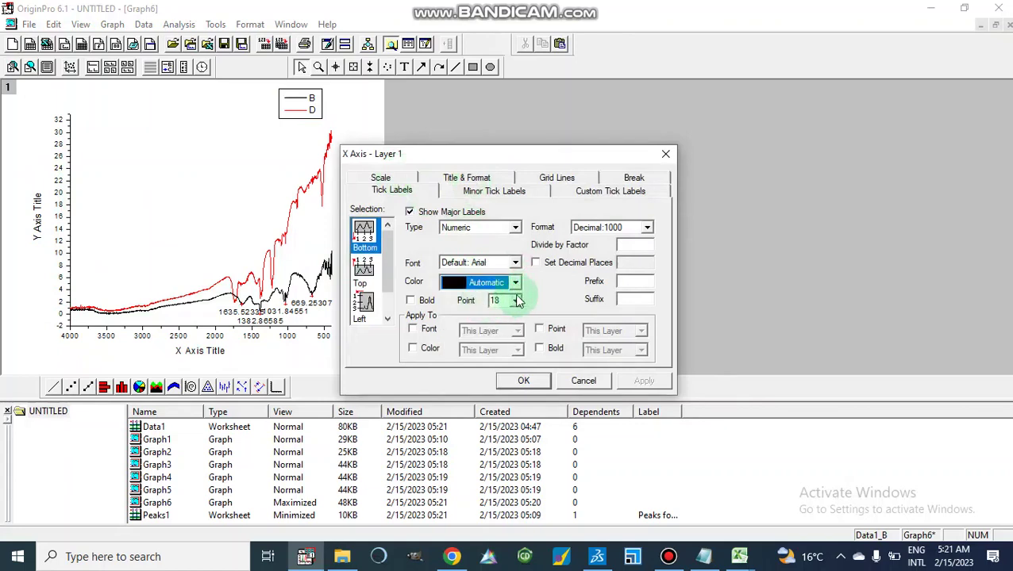
pyautogui.click(516, 263)
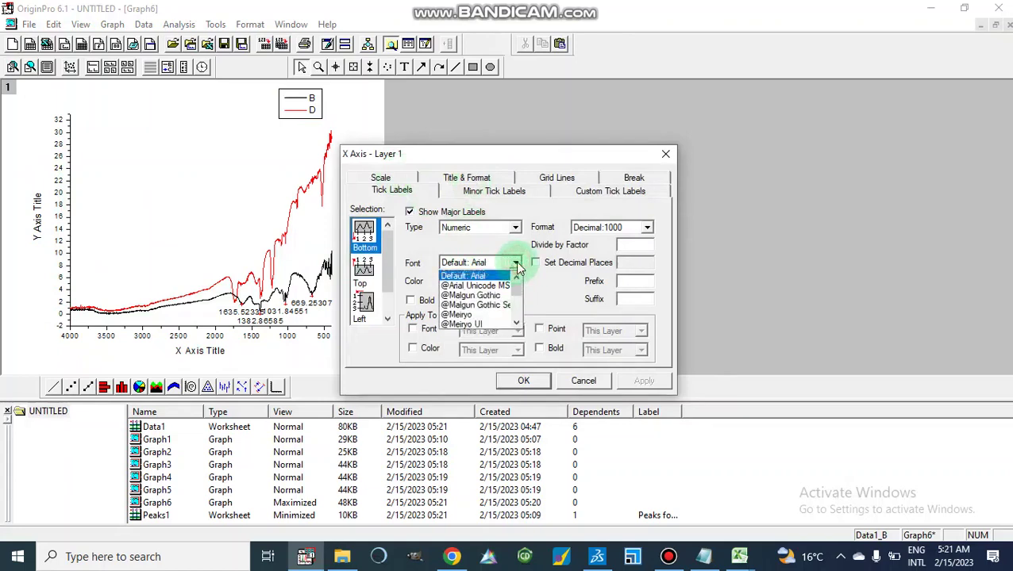
pyautogui.click(546, 299)
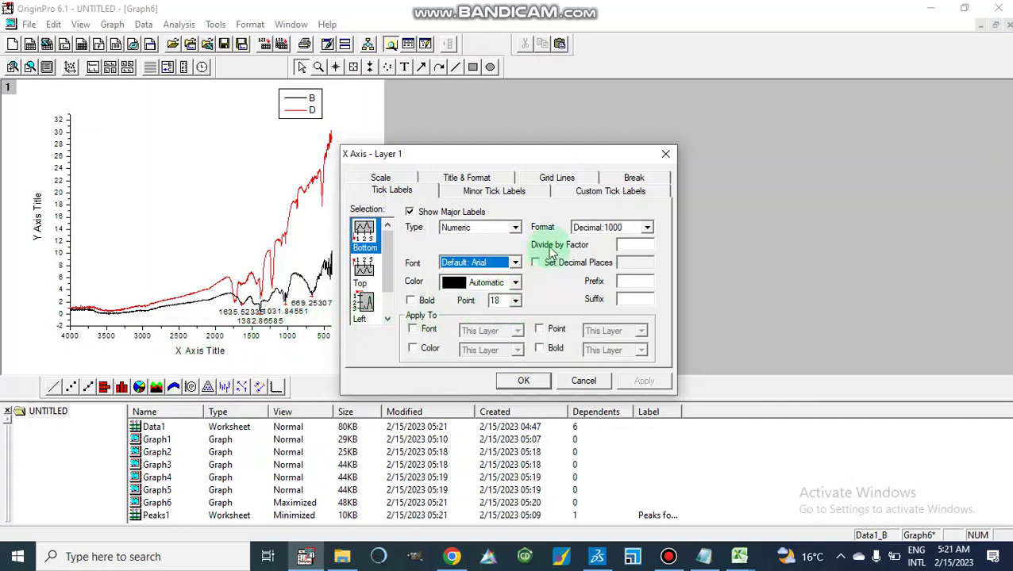
pyautogui.click(556, 177)
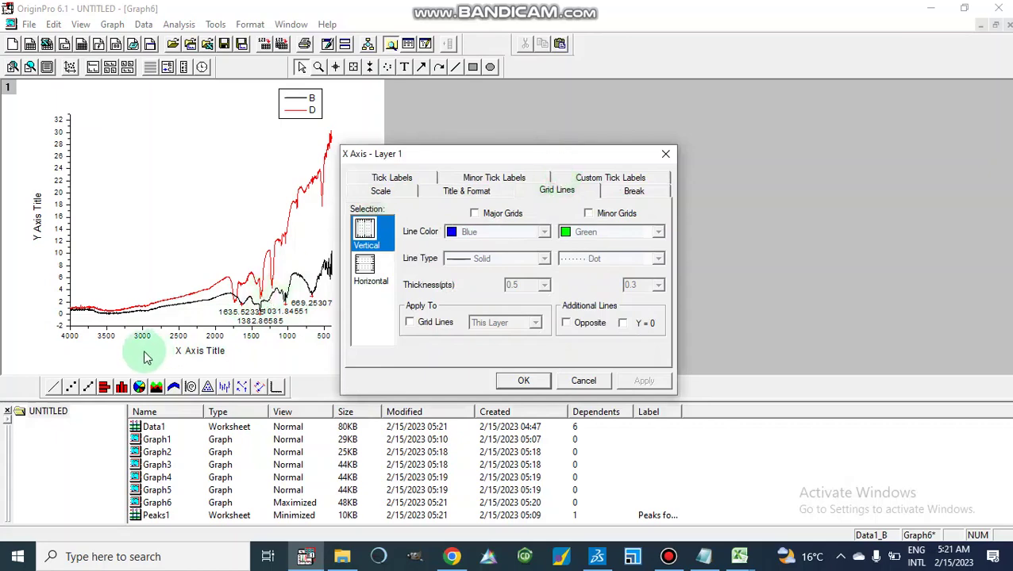
pyautogui.click(665, 154)
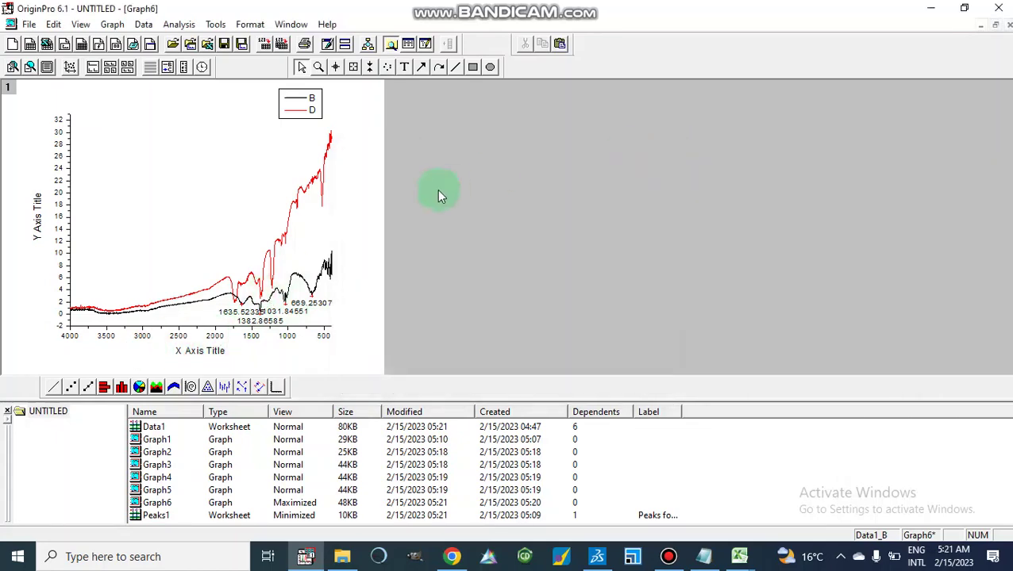